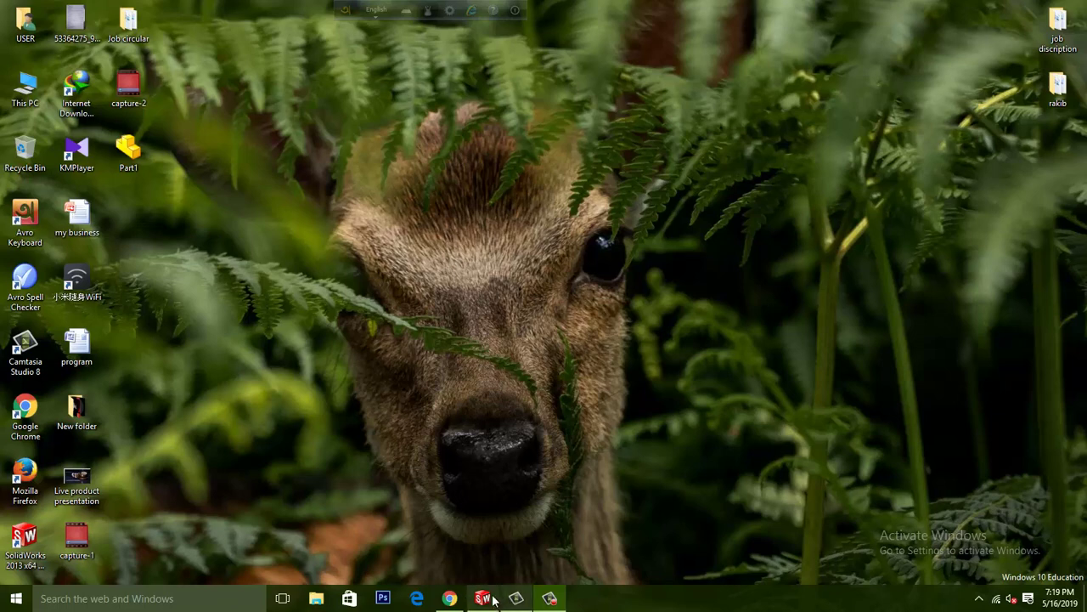
- Switch to SolidWorks and create a new part document
{"action": "left_click", "coordinate": [481, 600]}
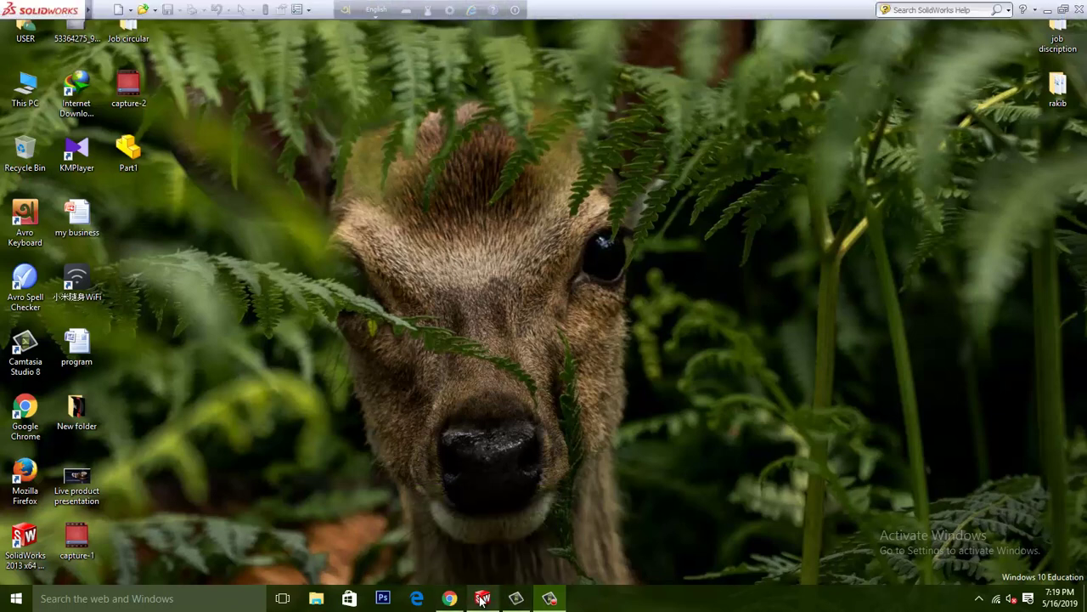
{"action": "left_click", "coordinate": [129, 9]}
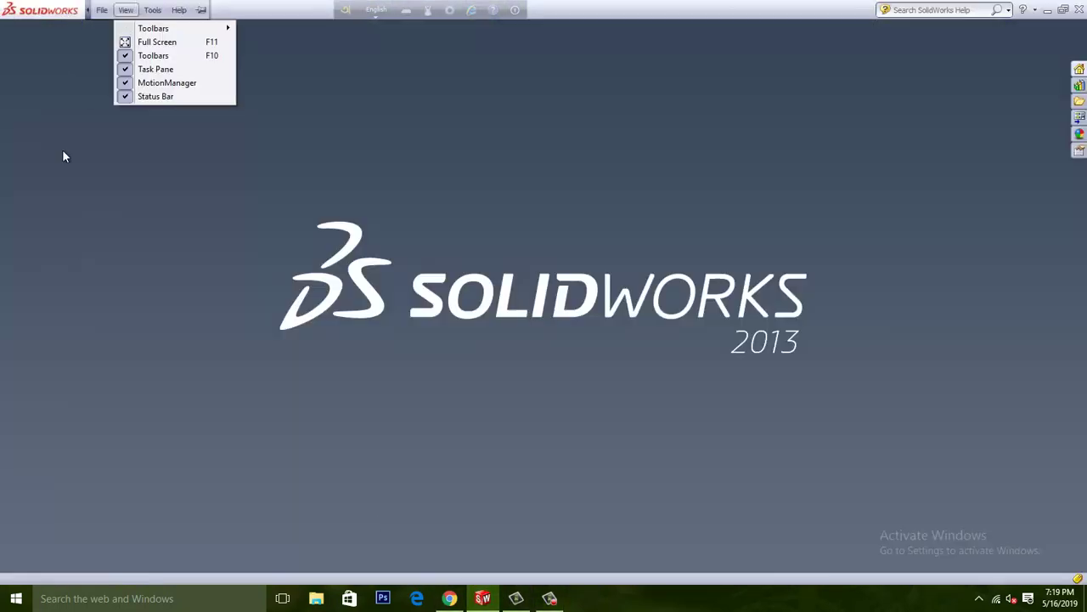
{"action": "left_click", "coordinate": [179, 149]}
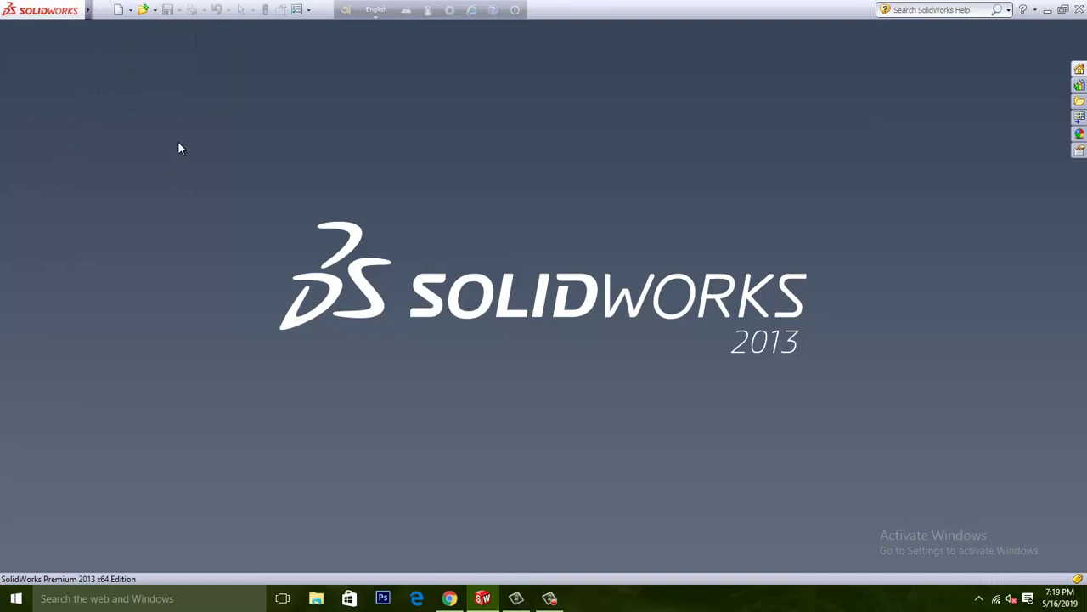
{"action": "left_click", "coordinate": [132, 12]}
{"action": "left_click", "coordinate": [136, 25]}
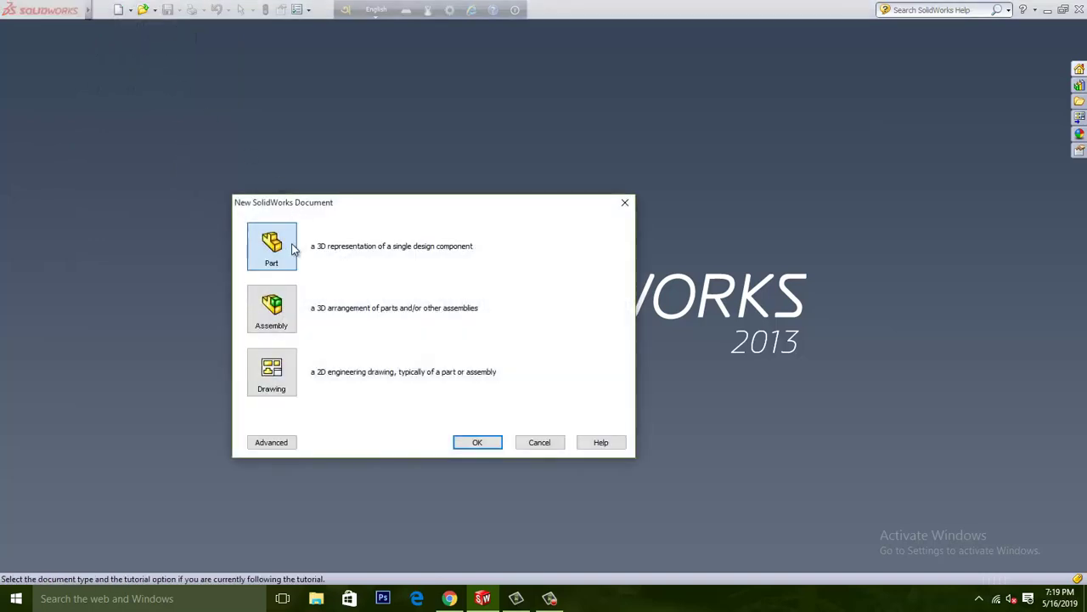
{"action": "left_click", "coordinate": [466, 446]}
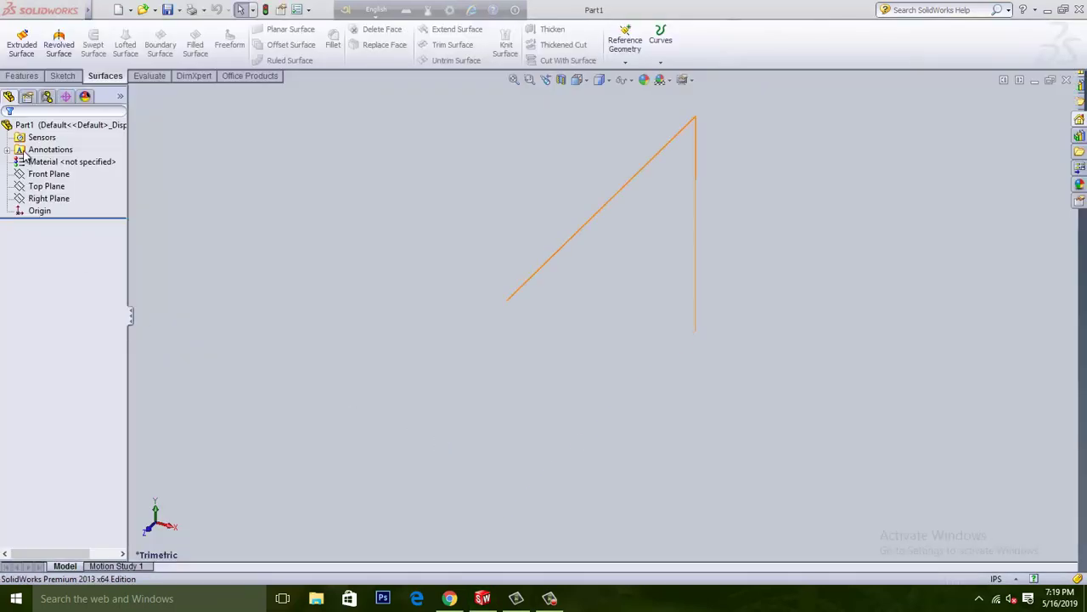
- Orient the view normal to the Right Plane and start a sketch on it with the 3 Point Arc tool
{"action": "left_click", "coordinate": [47, 173]}
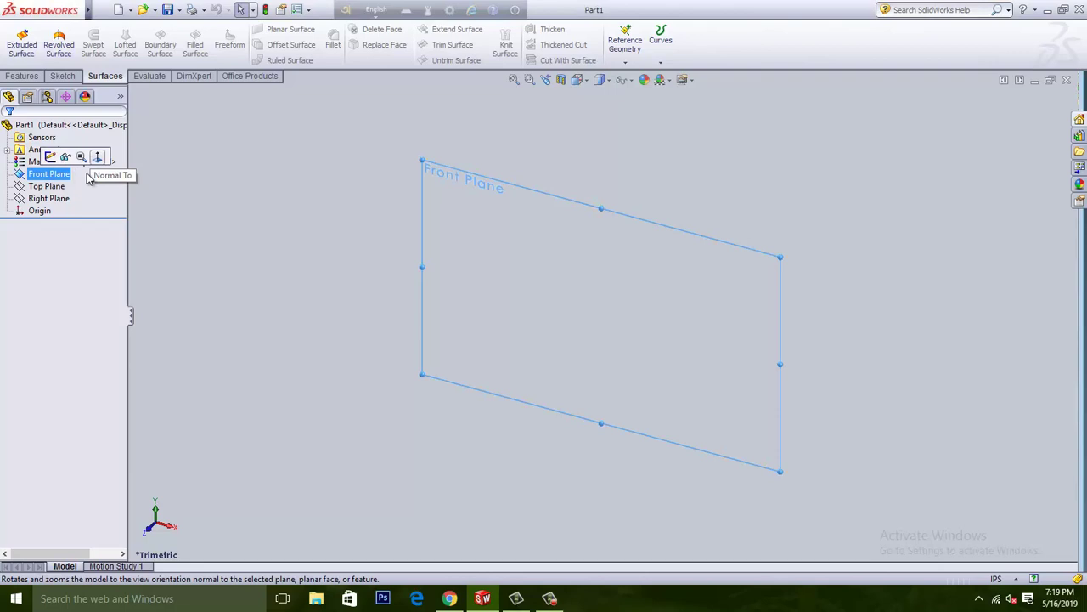
{"action": "left_click", "coordinate": [48, 191]}
{"action": "left_click", "coordinate": [48, 198]}
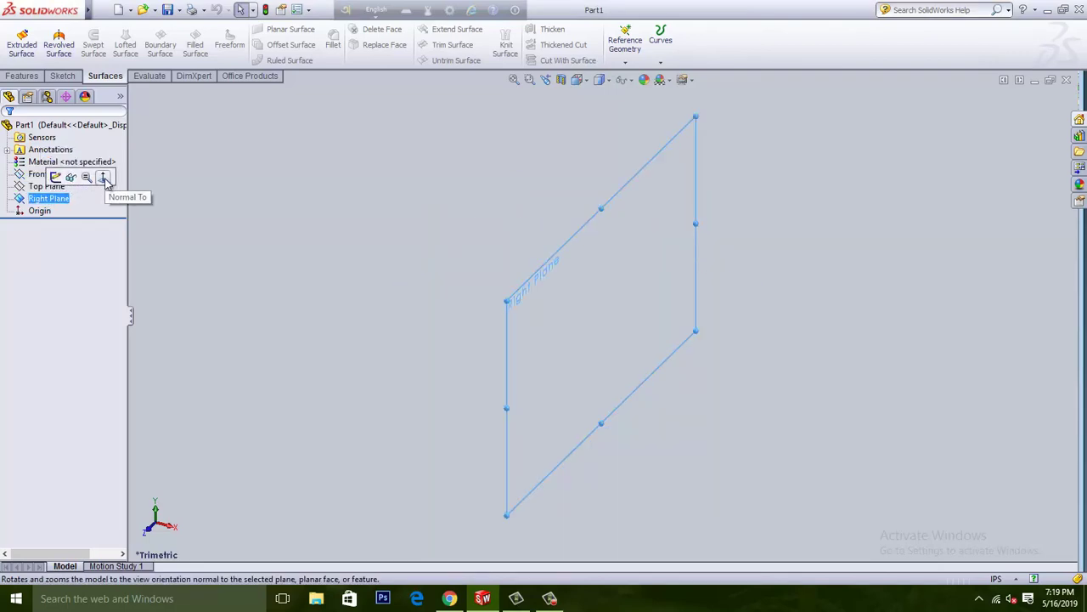
{"action": "left_click", "coordinate": [102, 177]}
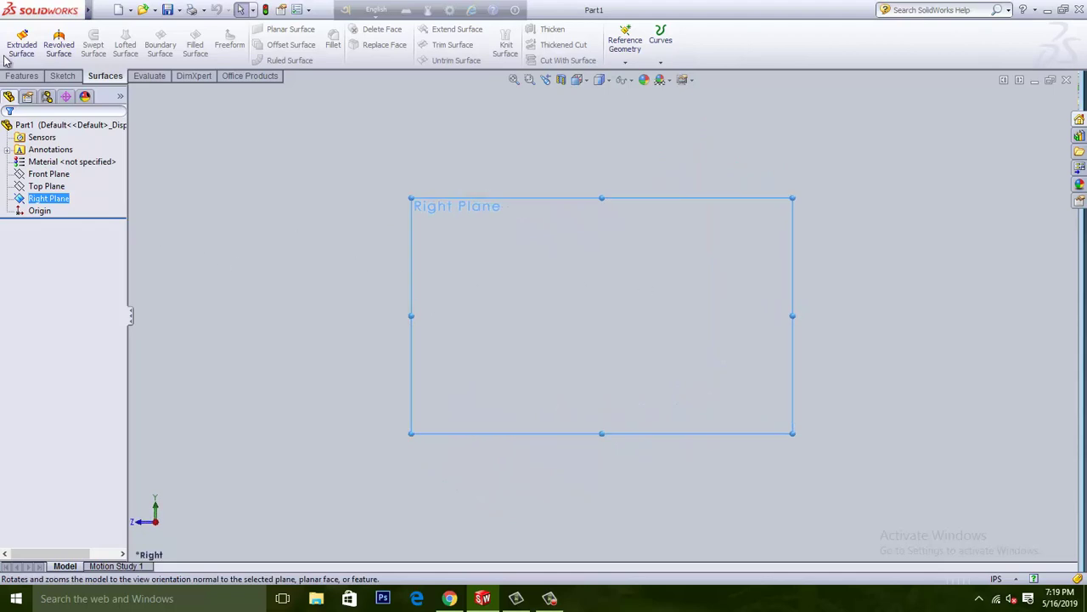
{"action": "left_click", "coordinate": [62, 76]}
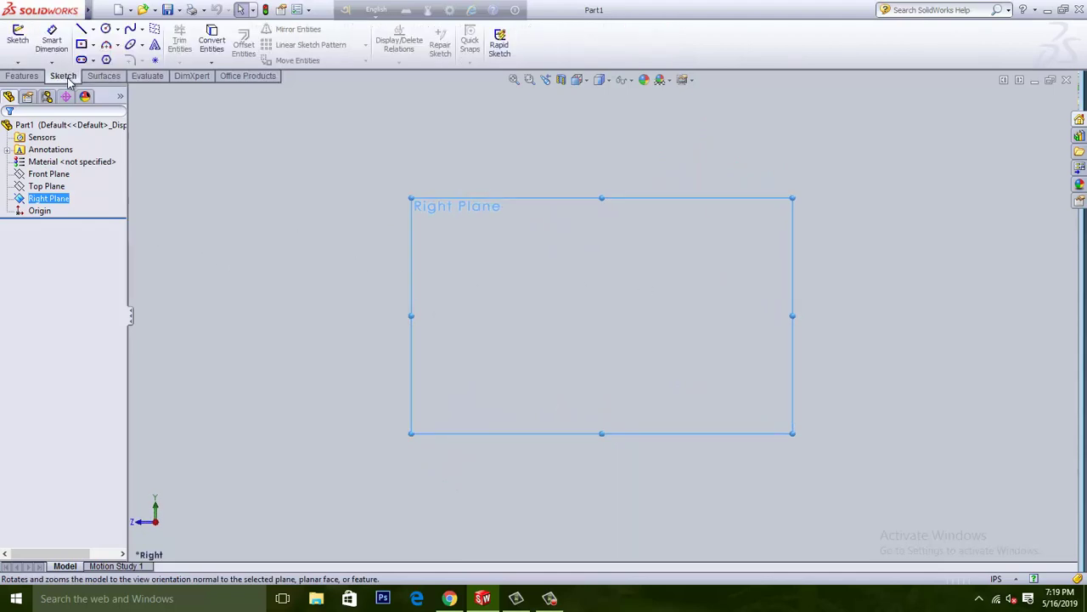
{"action": "left_click", "coordinate": [116, 47]}
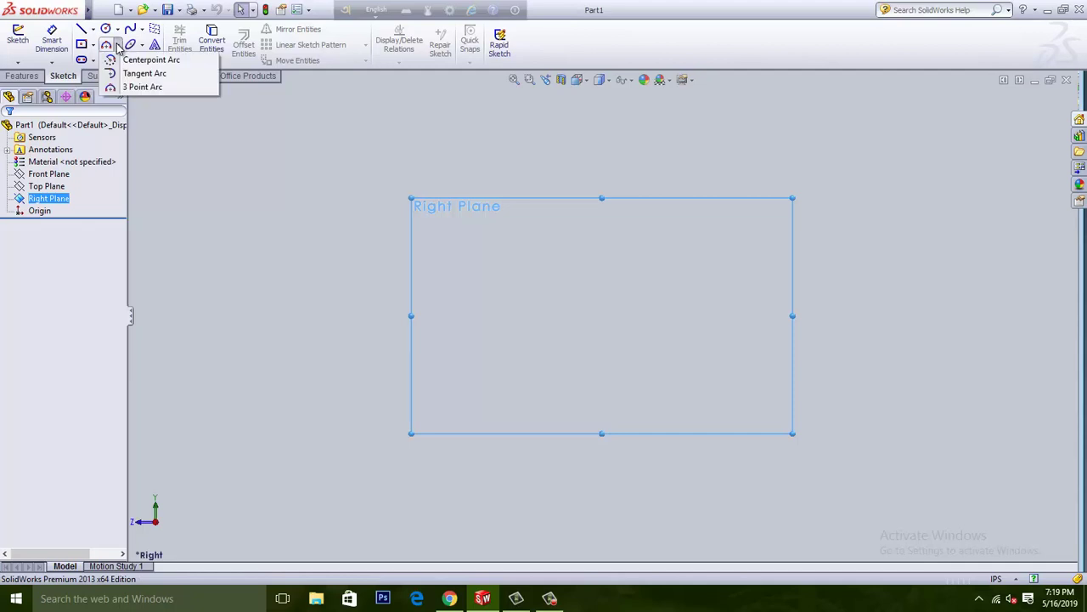
{"action": "left_click", "coordinate": [142, 87]}
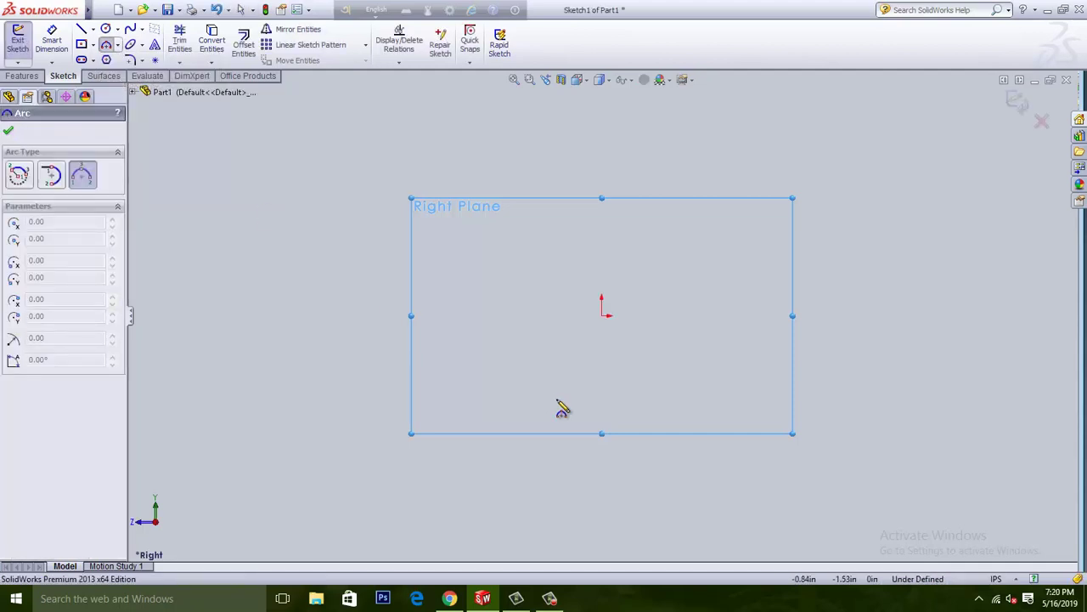
{"action": "left_click", "coordinate": [454, 314]}
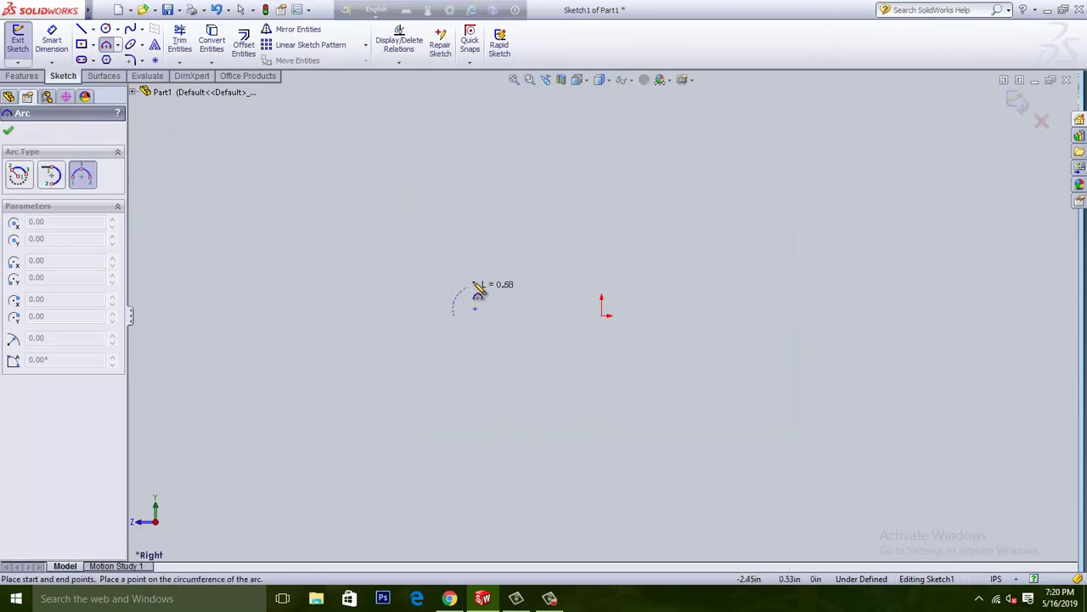
{"action": "left_click", "coordinate": [721, 271]}
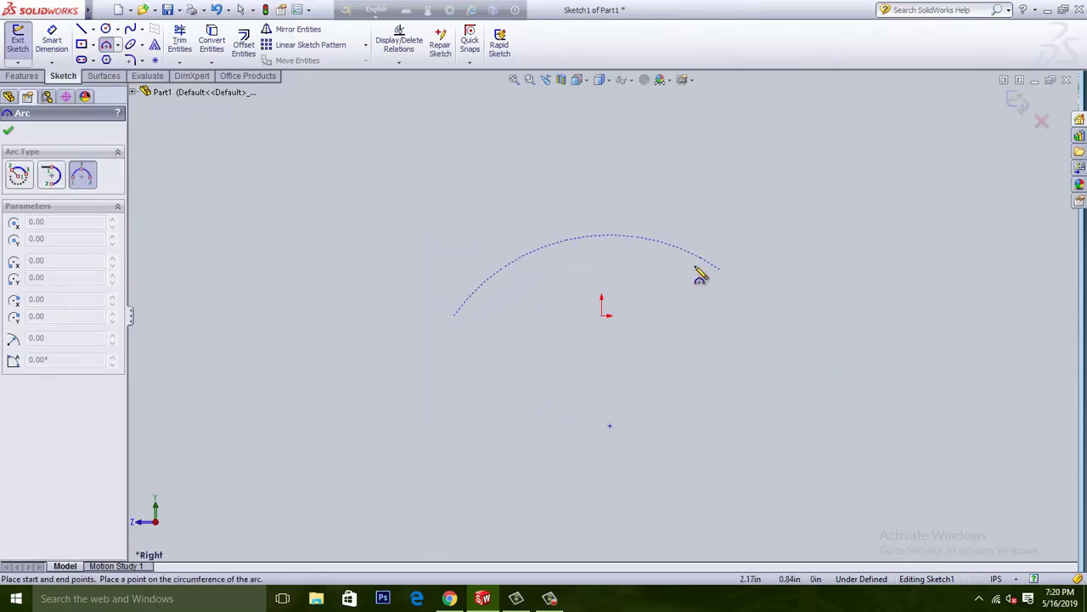
{"action": "right_click", "coordinate": [552, 233]}
{"action": "left_click", "coordinate": [602, 242]}
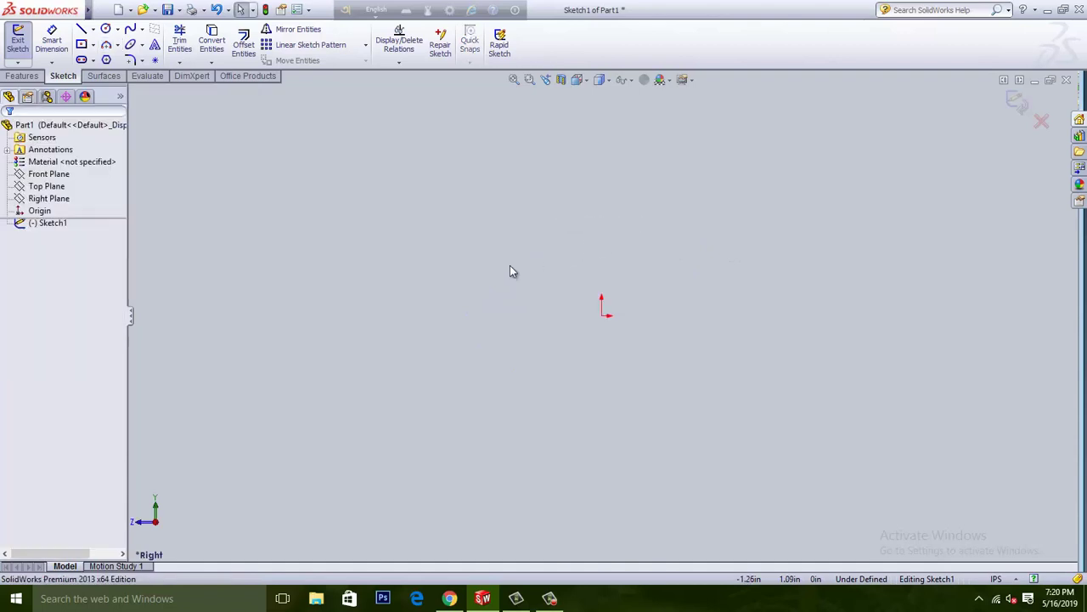
- Sketch a three-point arc with a radius of about 2.88 in, arching over the origin
{"action": "left_click", "coordinate": [117, 45]}
{"action": "left_click", "coordinate": [136, 88]}
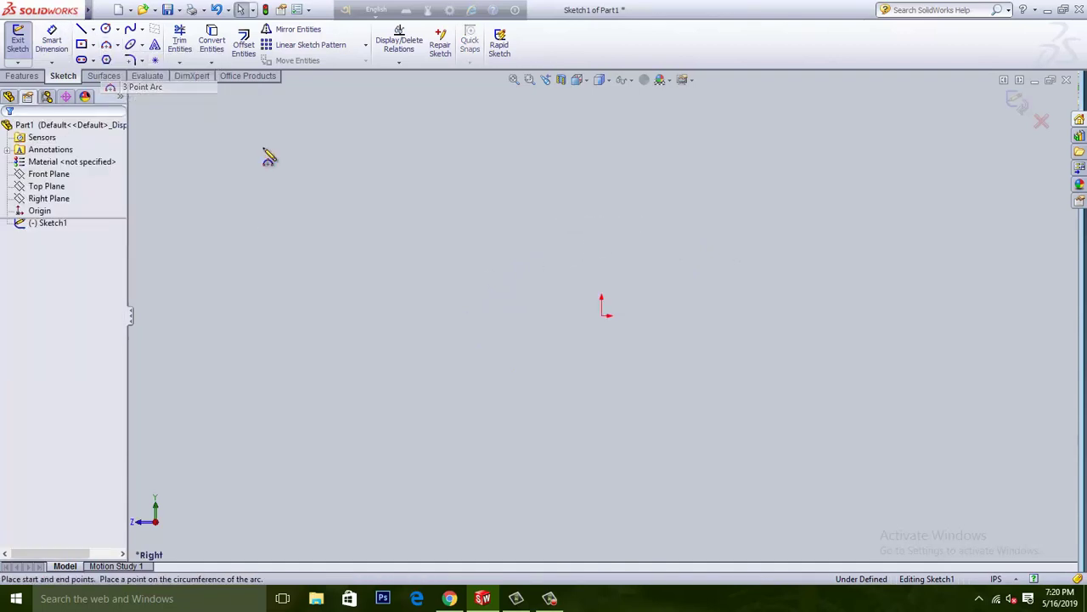
{"action": "left_click", "coordinate": [463, 274]}
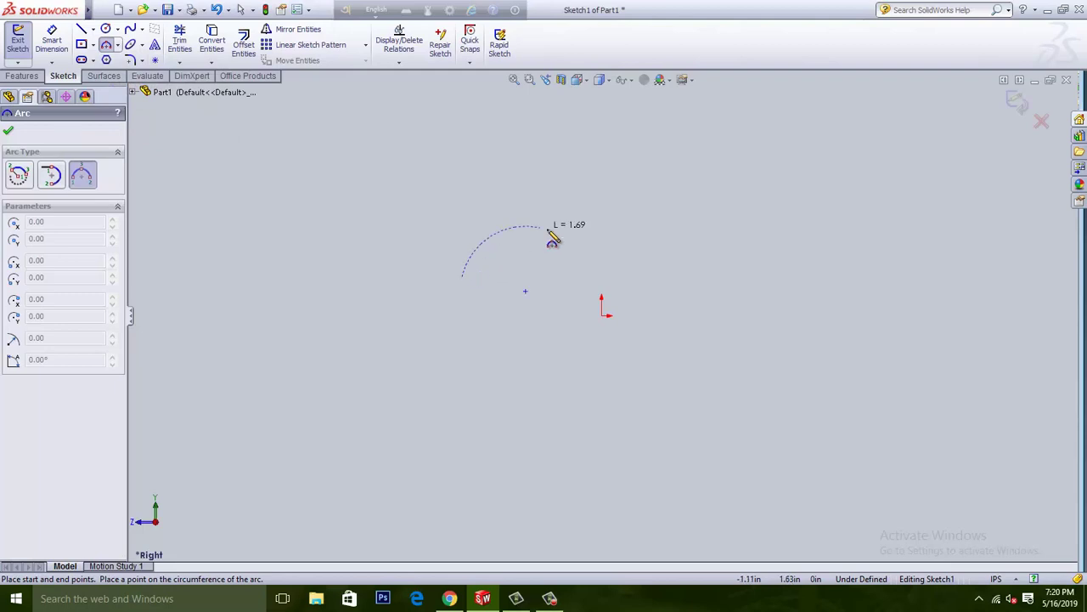
{"action": "left_click", "coordinate": [719, 255]}
{"action": "left_click", "coordinate": [641, 212]}
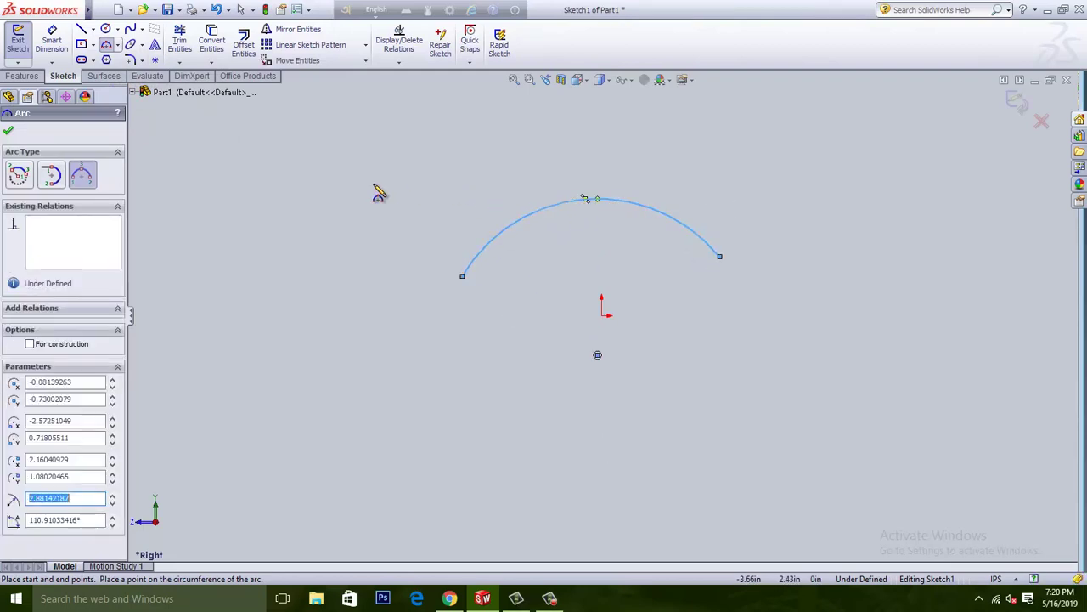
{"action": "left_click", "coordinate": [9, 130]}
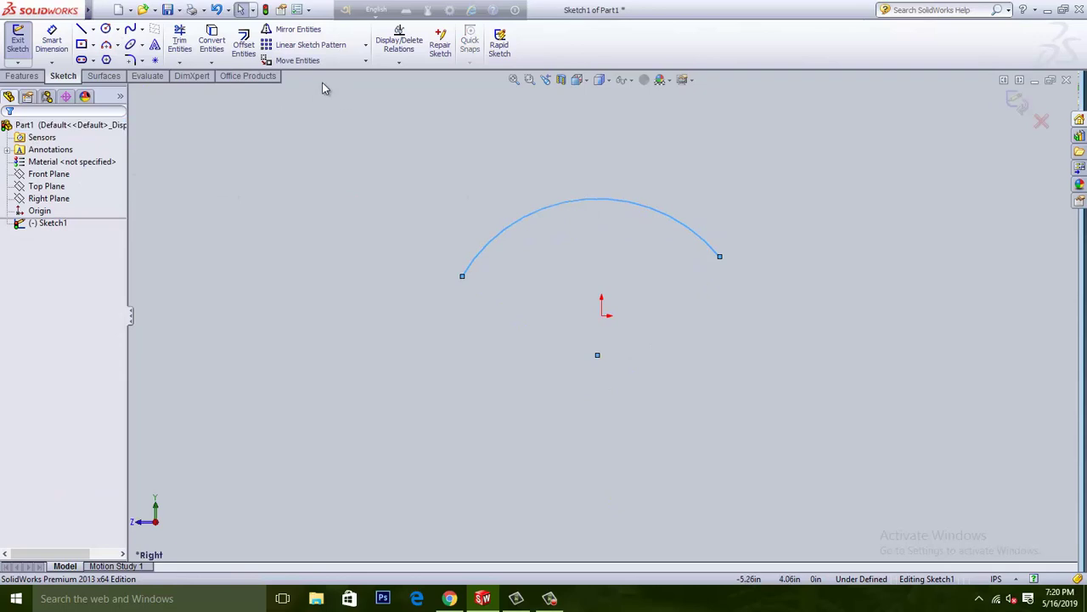
- Raise the document's image quality to a shaded deviation of about 0.00635 in and a wireframe resolution close to High
{"action": "left_click", "coordinate": [309, 10]}
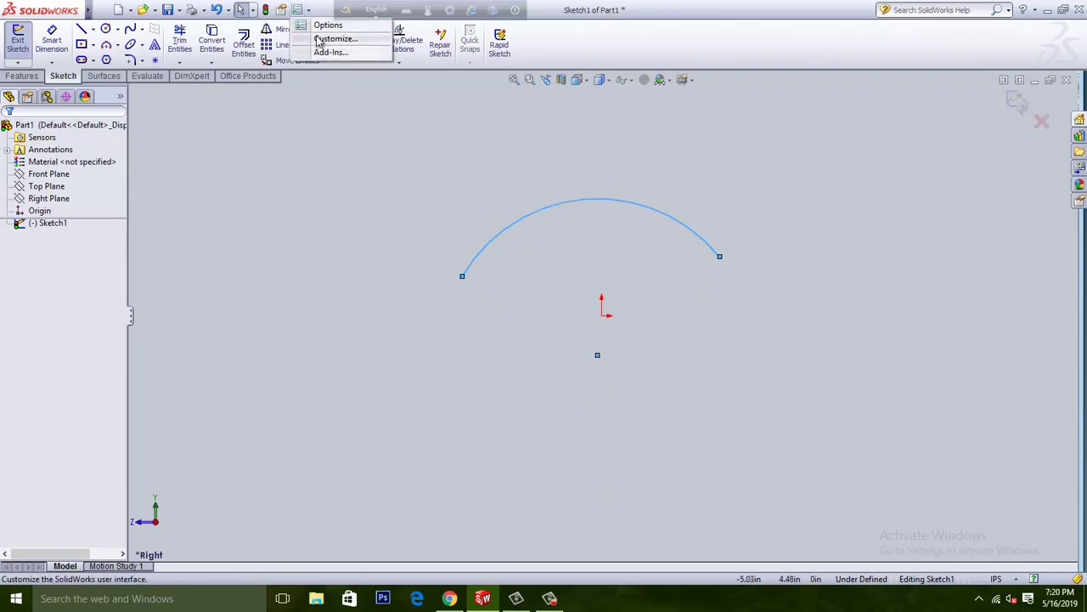
{"action": "left_click", "coordinate": [326, 26]}
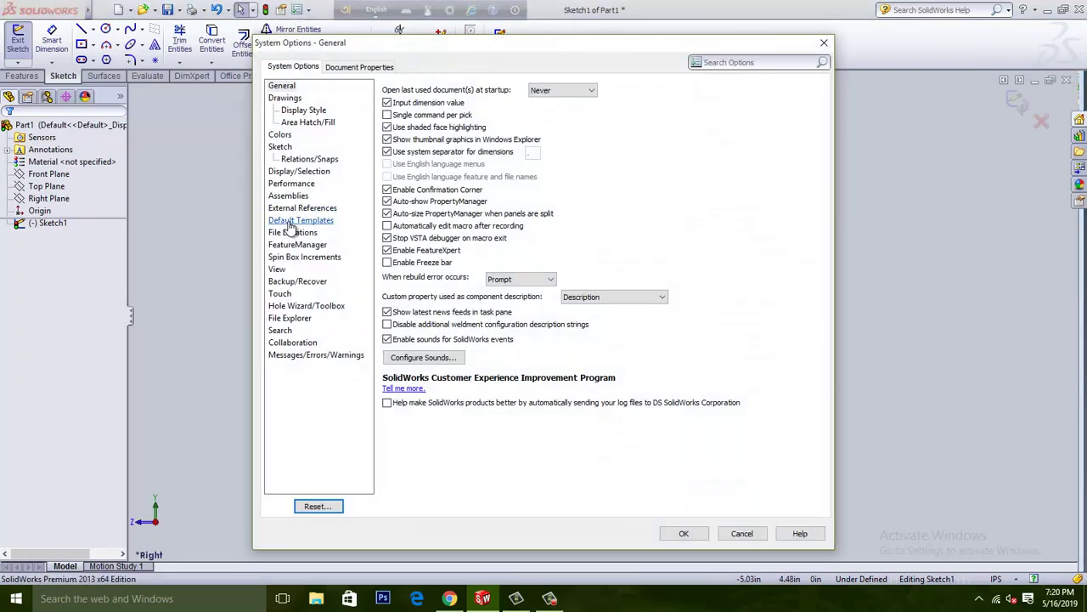
{"action": "left_click", "coordinate": [336, 73]}
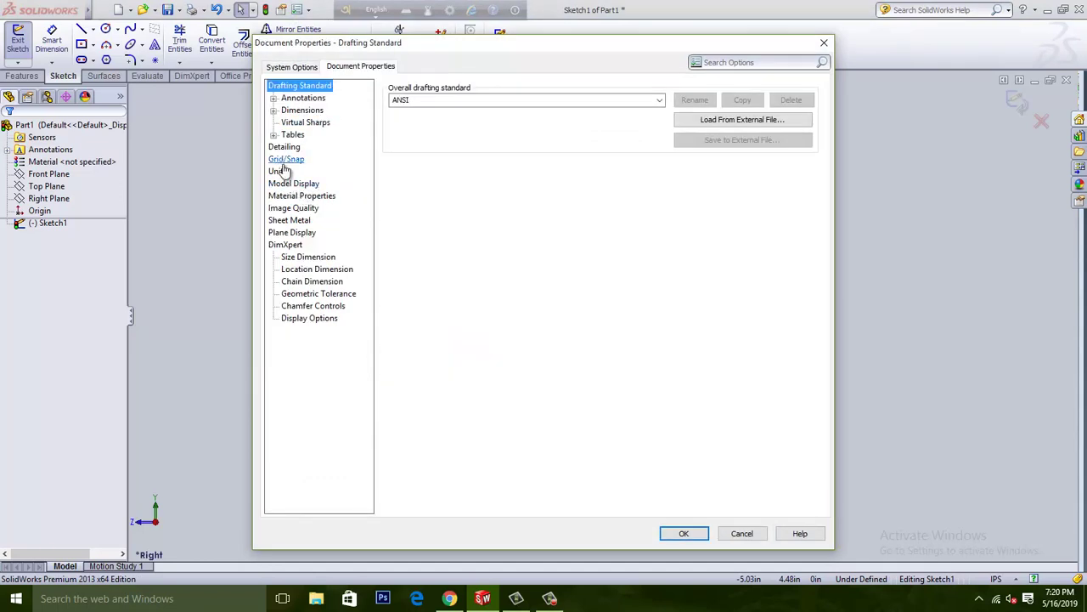
{"action": "left_click", "coordinate": [298, 209]}
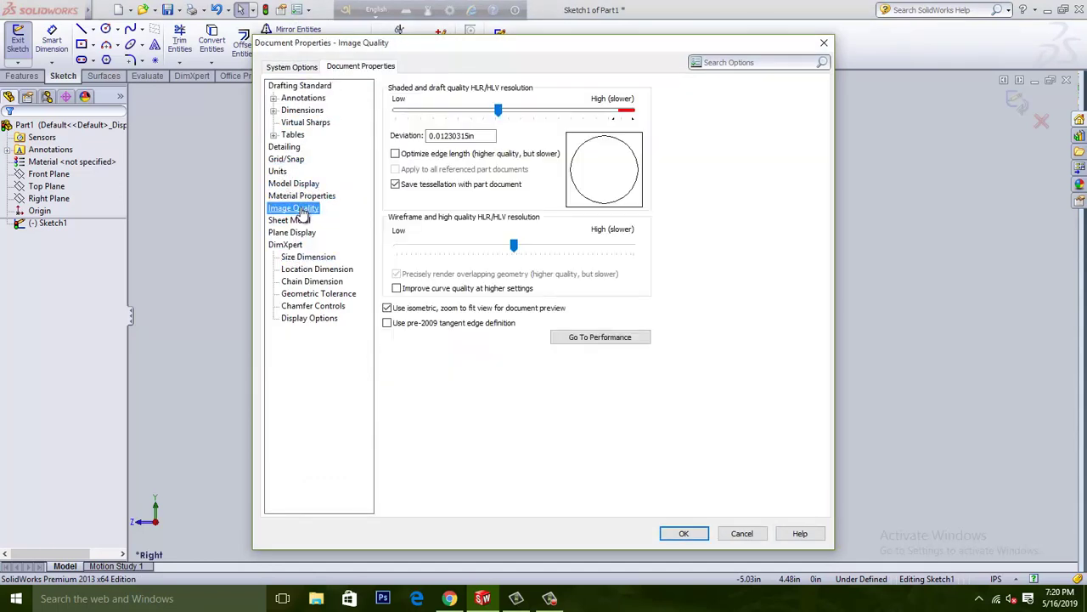
{"action": "left_click_drag", "start_coordinate": [499, 112], "coordinate": [608, 123]}
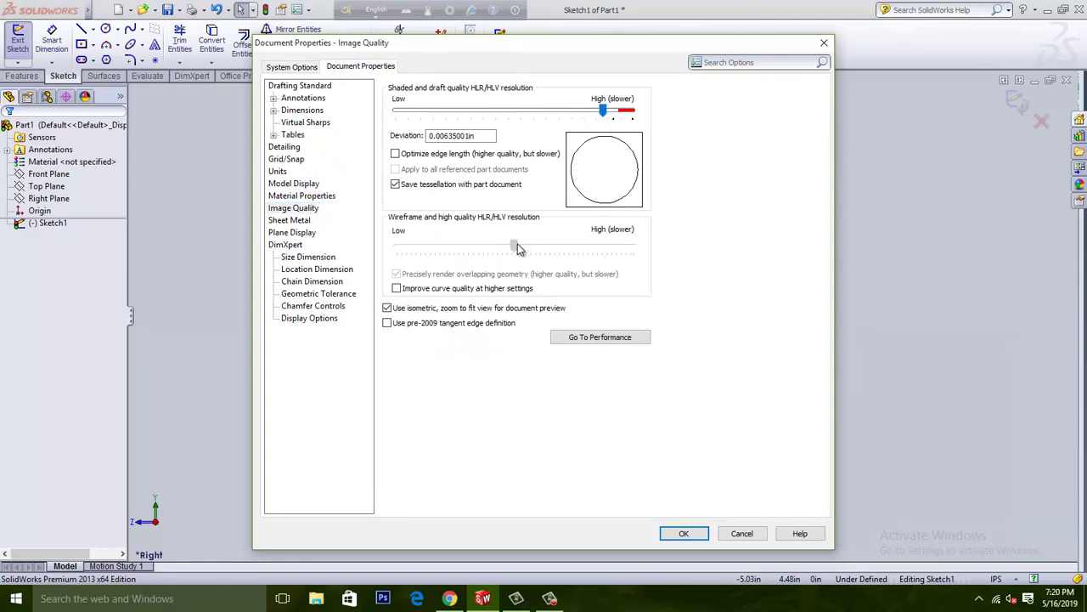
{"action": "left_click_drag", "start_coordinate": [555, 248], "coordinate": [615, 255]}
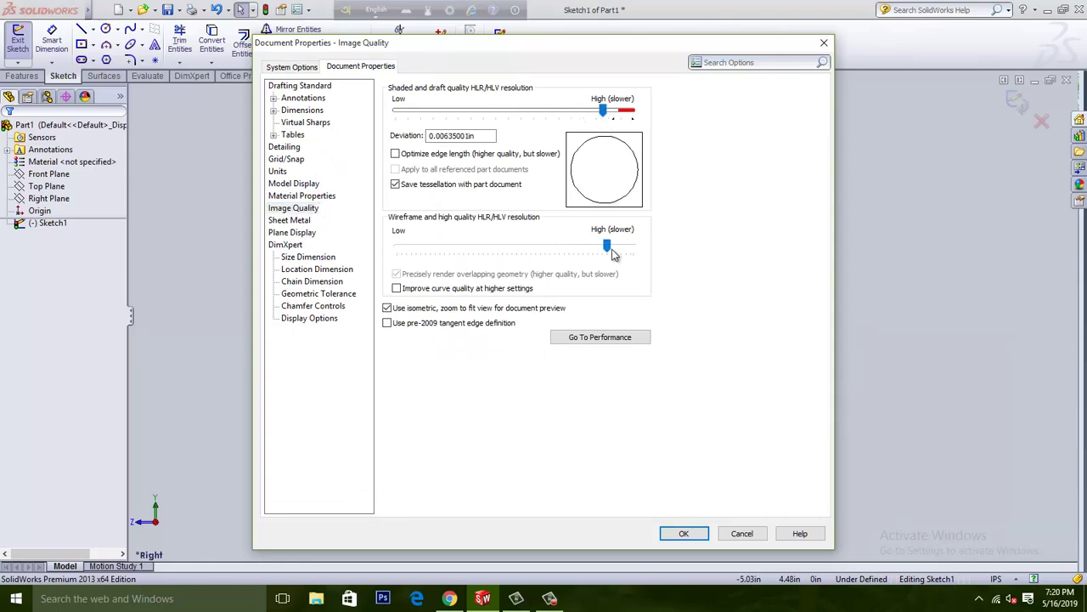
{"action": "left_click", "coordinate": [684, 532]}
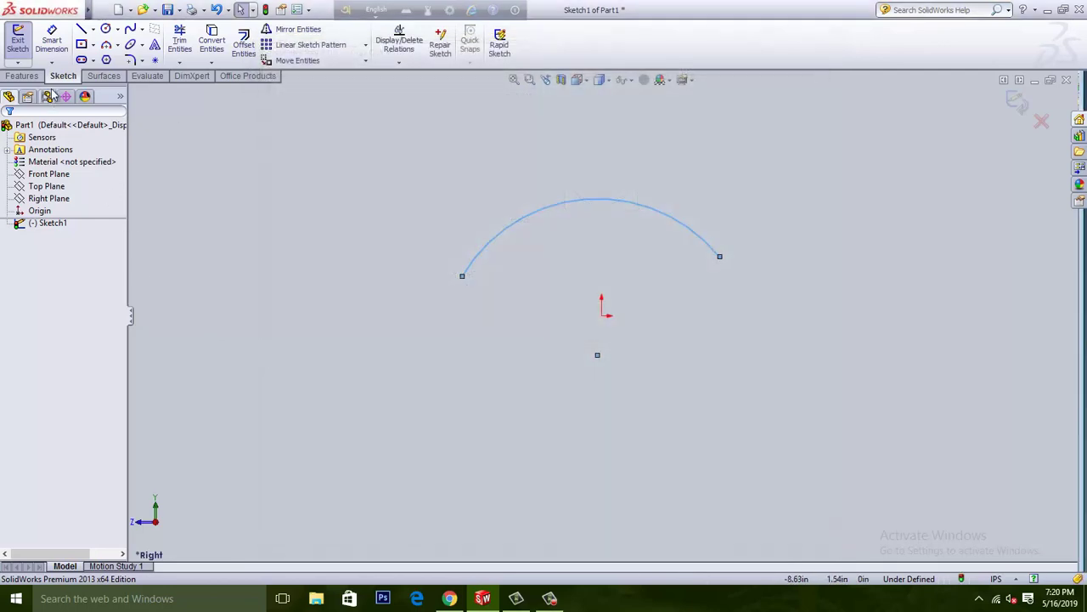
- Dimension the arc's radius and set it to 100 in
{"action": "left_click", "coordinate": [52, 40]}
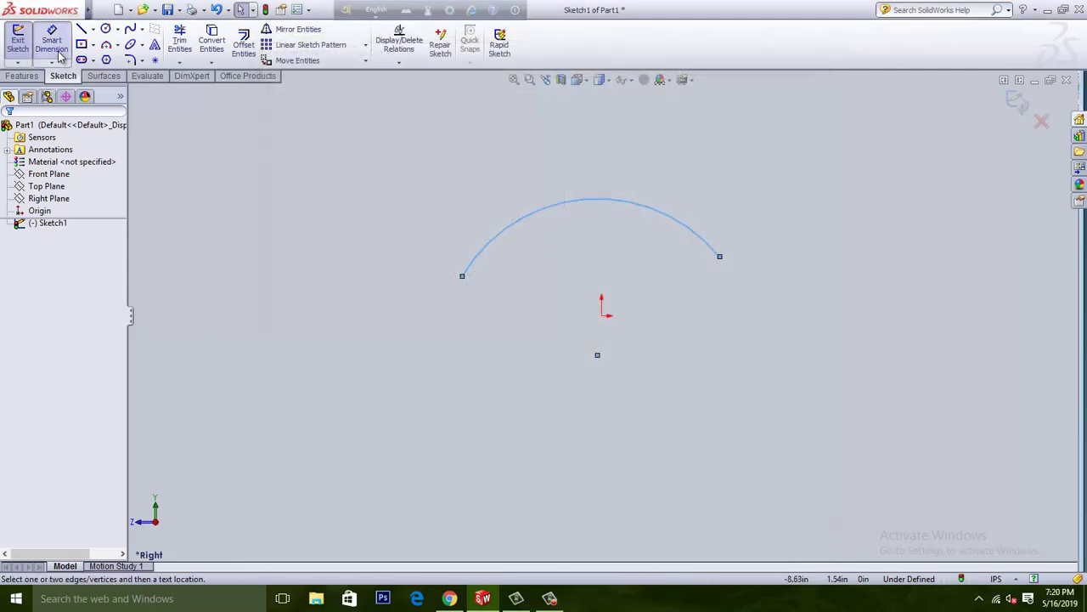
{"action": "left_click", "coordinate": [590, 204]}
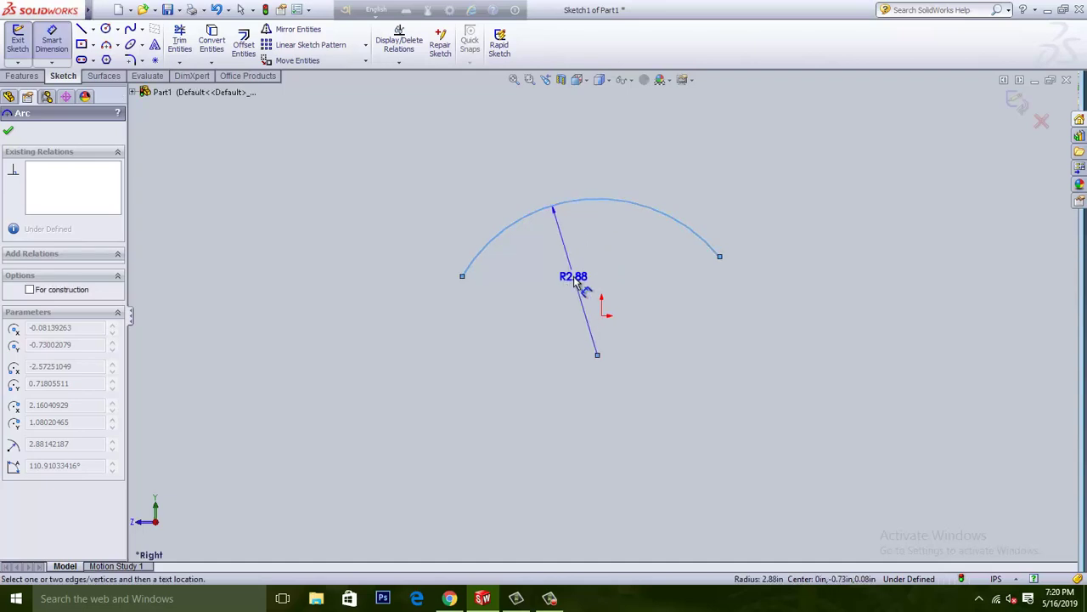
{"action": "left_click", "coordinate": [575, 280]}
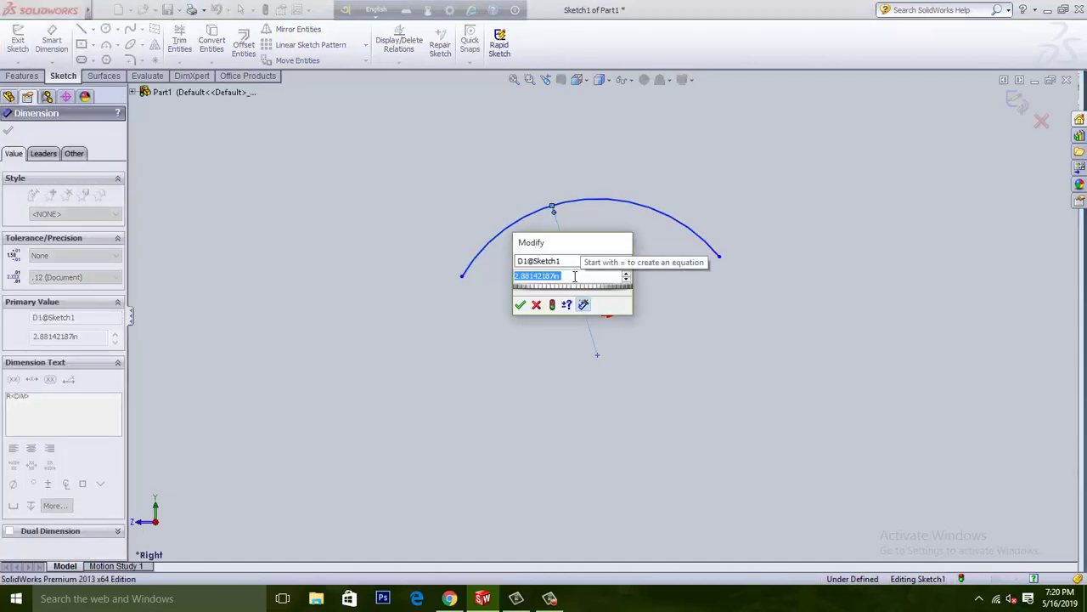
{"action": "type", "text": "1"}
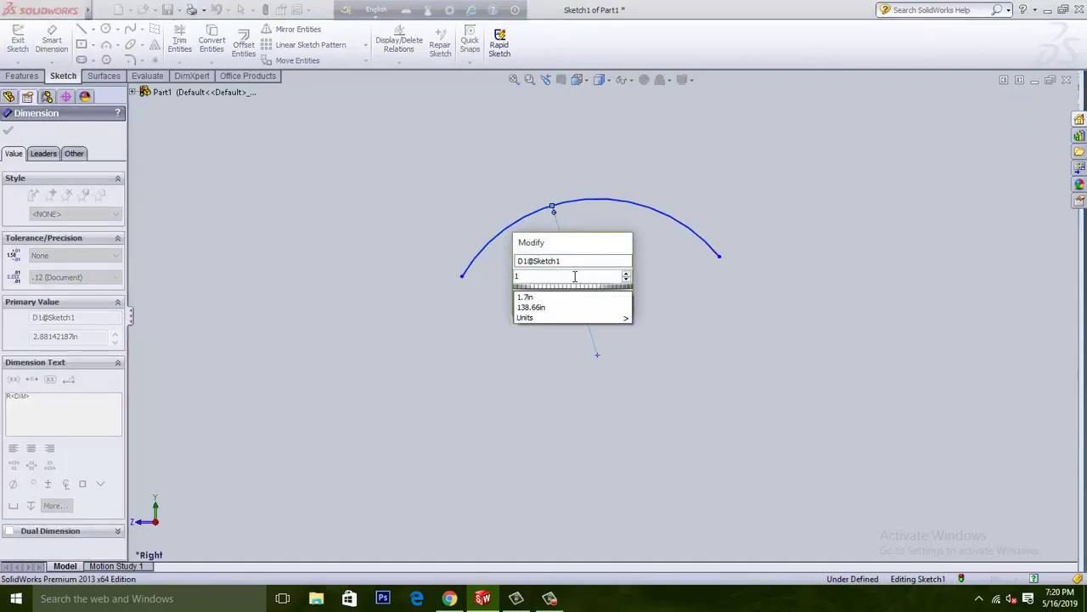
{"action": "type", "text": "00"}
{"action": "key", "text": "Return"}
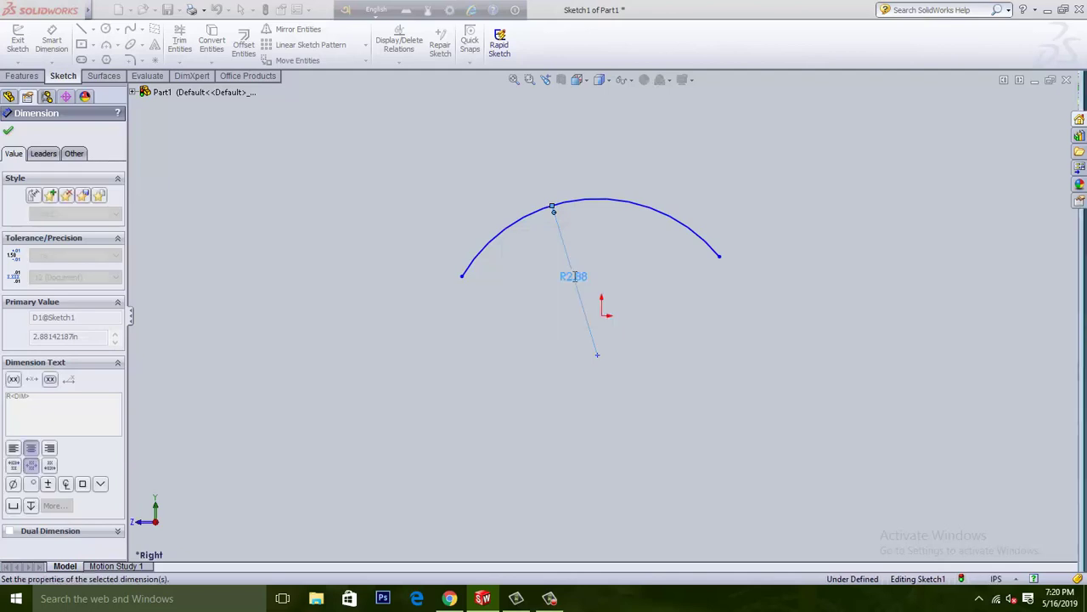
{"action": "scroll", "coordinate": [573, 143], "scroll_direction": "up", "scroll_amount": 5}
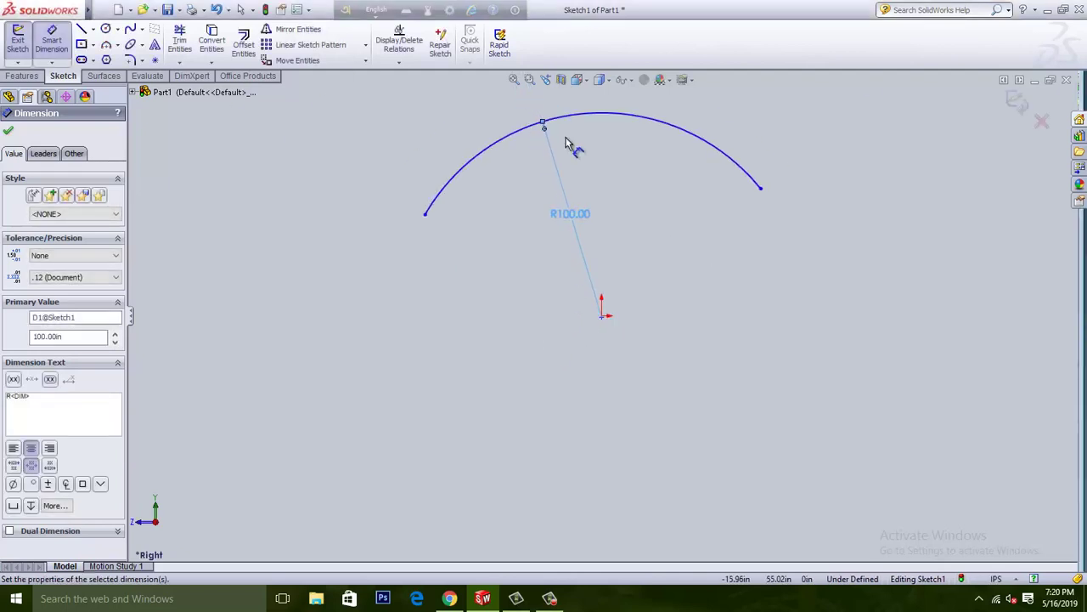
{"action": "scroll", "coordinate": [589, 257], "scroll_direction": "down", "scroll_amount": 3}
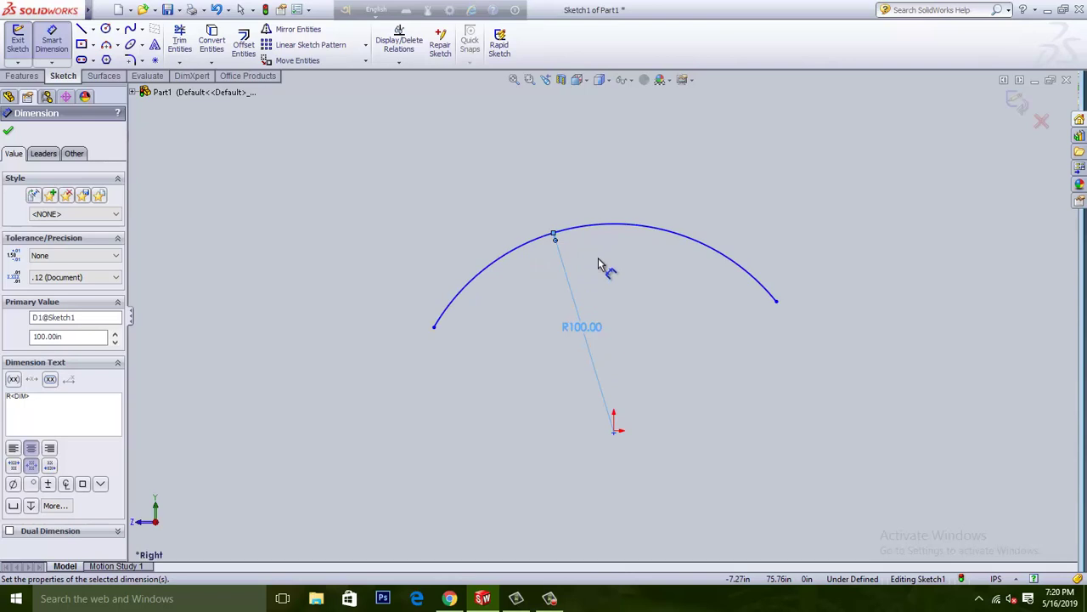
{"action": "left_click", "coordinate": [9, 132]}
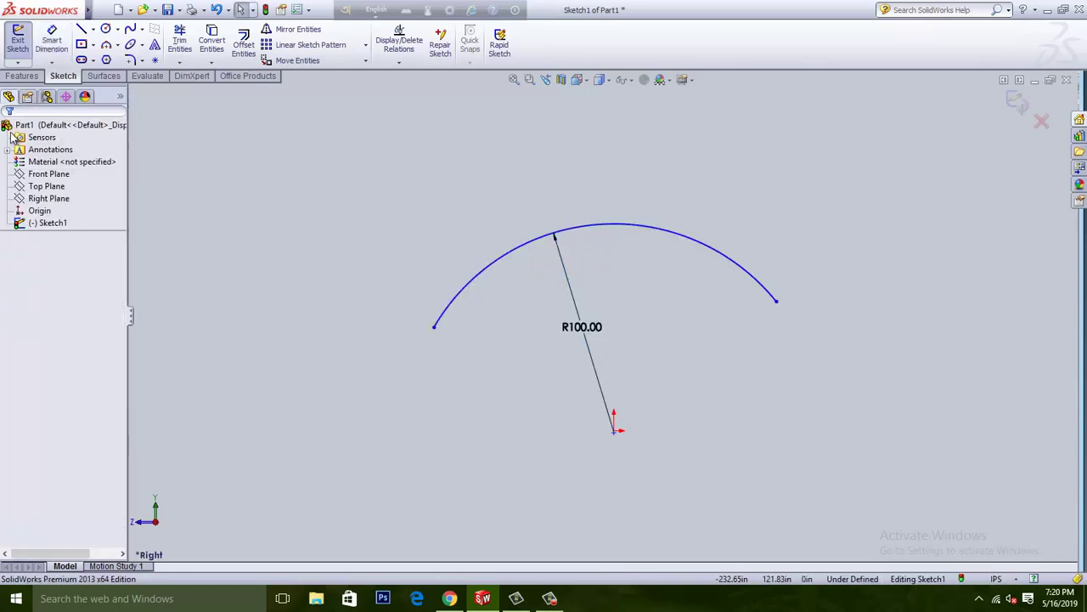
- Set up an Extruded Surface from the arc sketch with a Mid Plane end condition and a depth of 500 in
{"action": "left_click", "coordinate": [103, 76]}
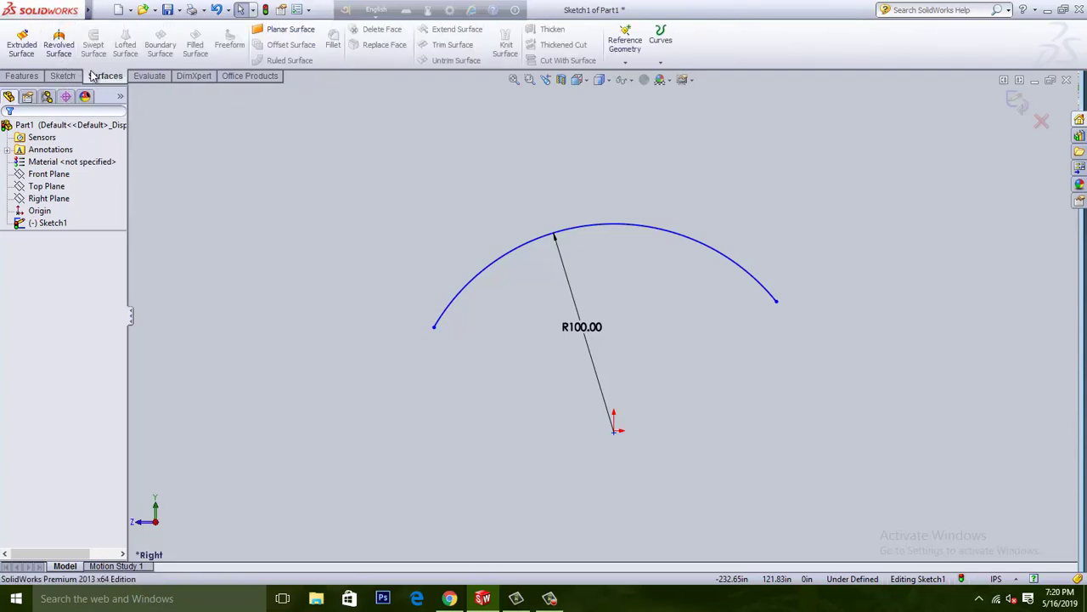
{"action": "left_click", "coordinate": [22, 48]}
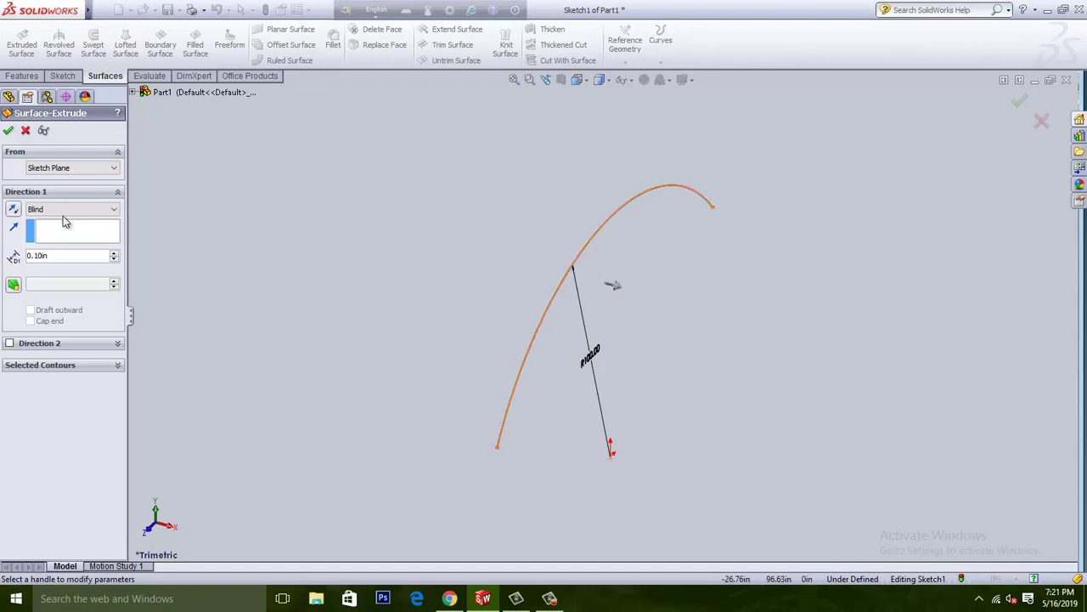
{"action": "left_click", "coordinate": [113, 209]}
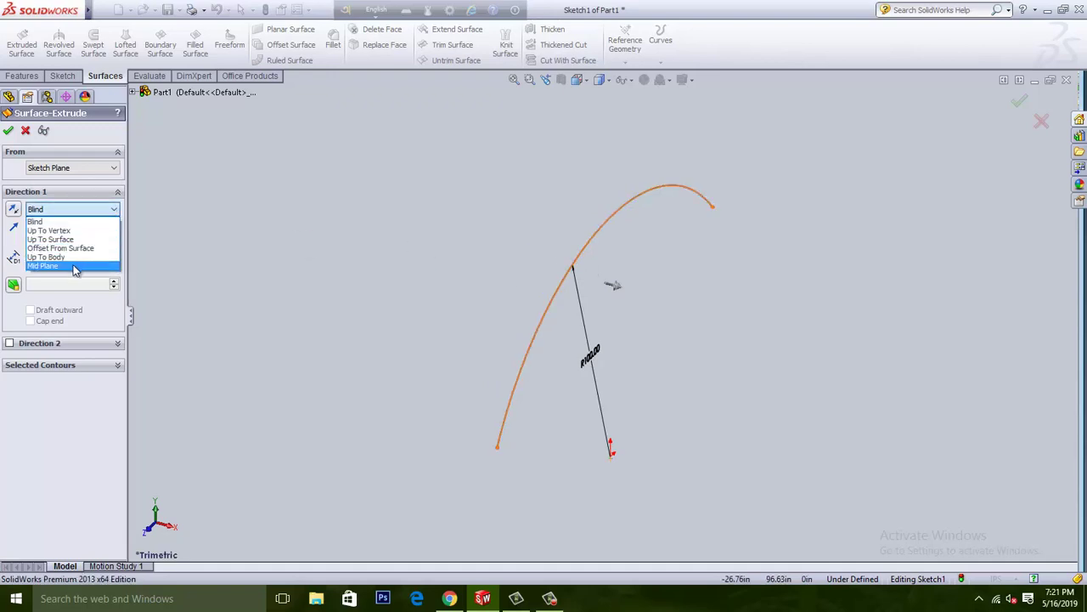
{"action": "left_click", "coordinate": [73, 267]}
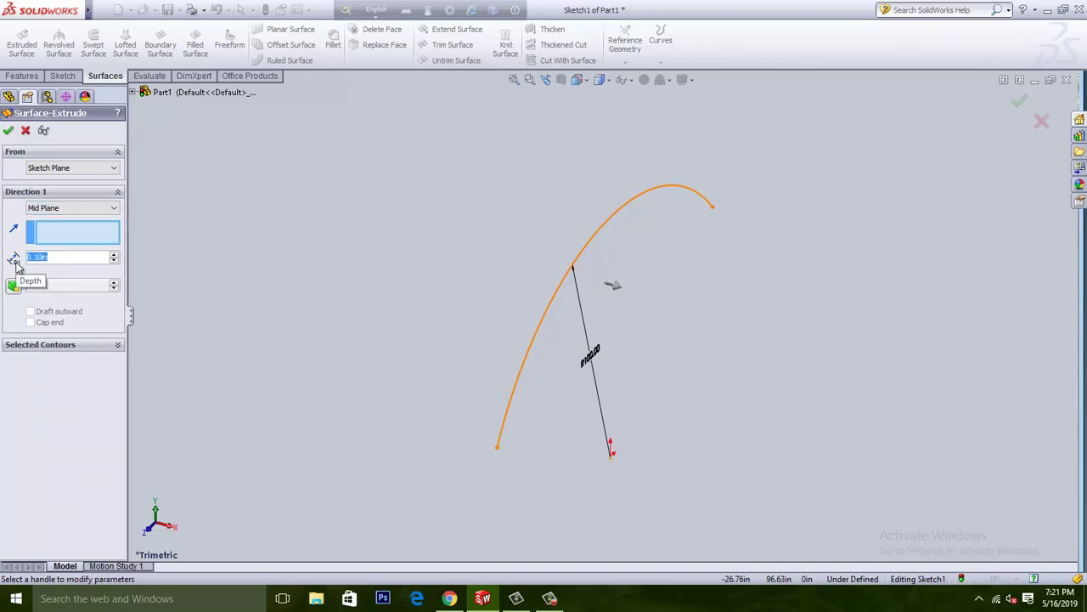
{"action": "type", "text": "5"}
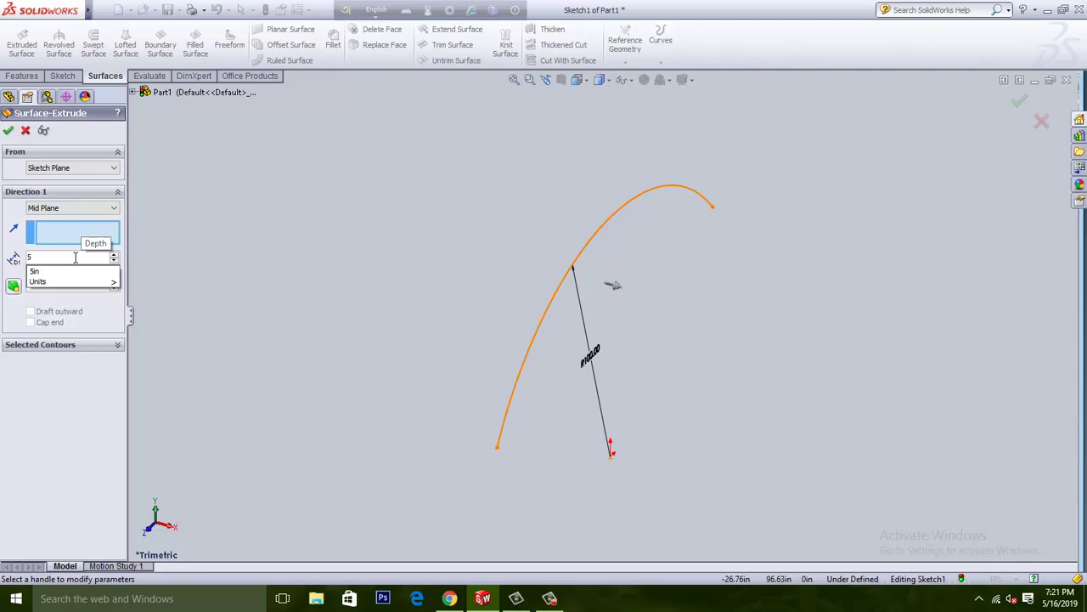
{"action": "type", "text": "0"}
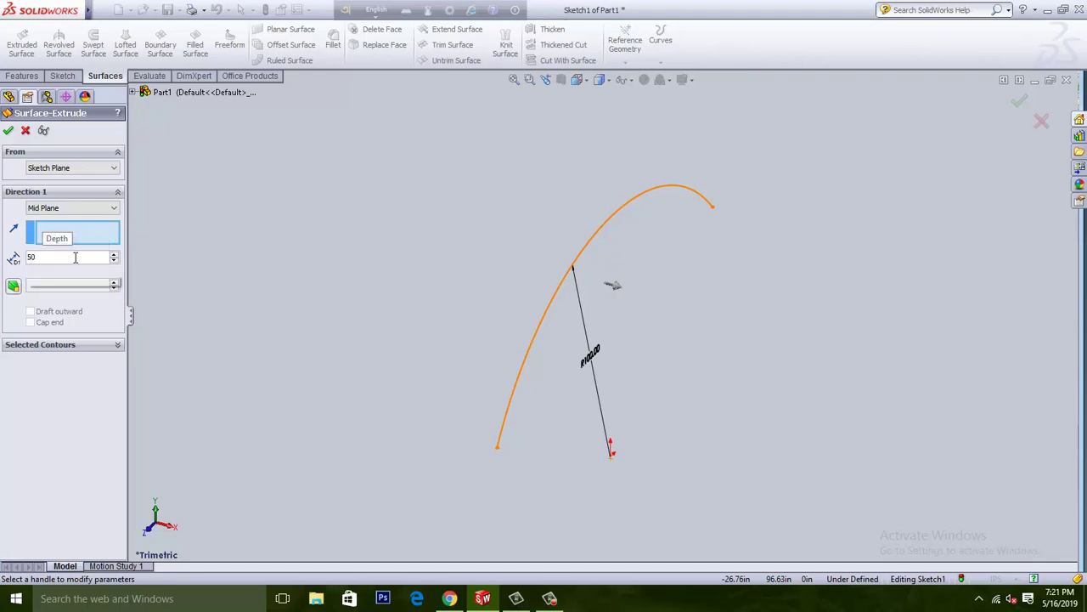
{"action": "type", "text": "0"}
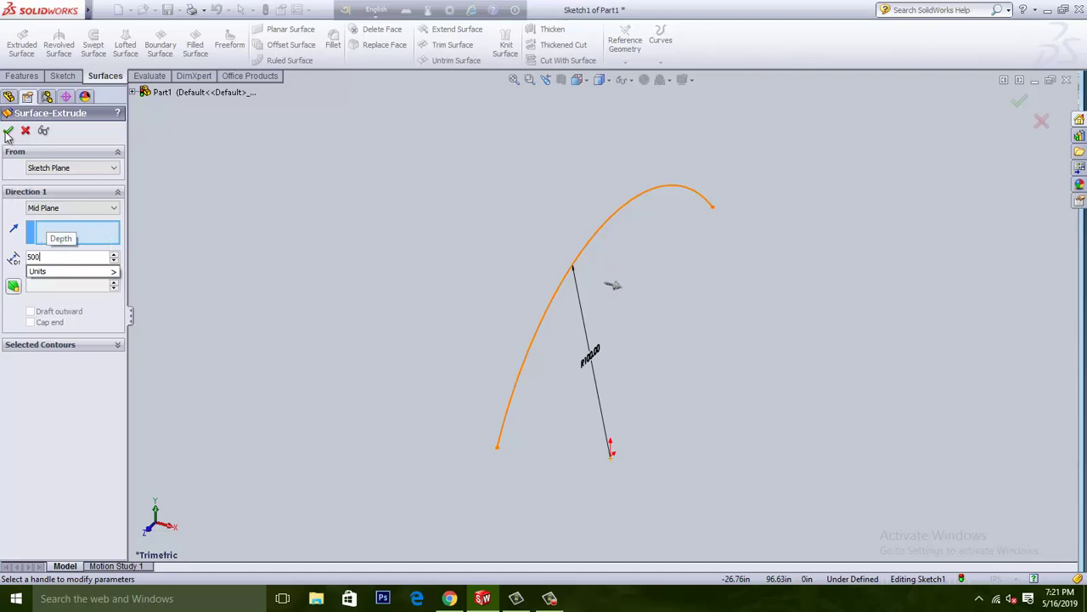
{"action": "key", "text": "Return"}
{"action": "key", "text": "f"}
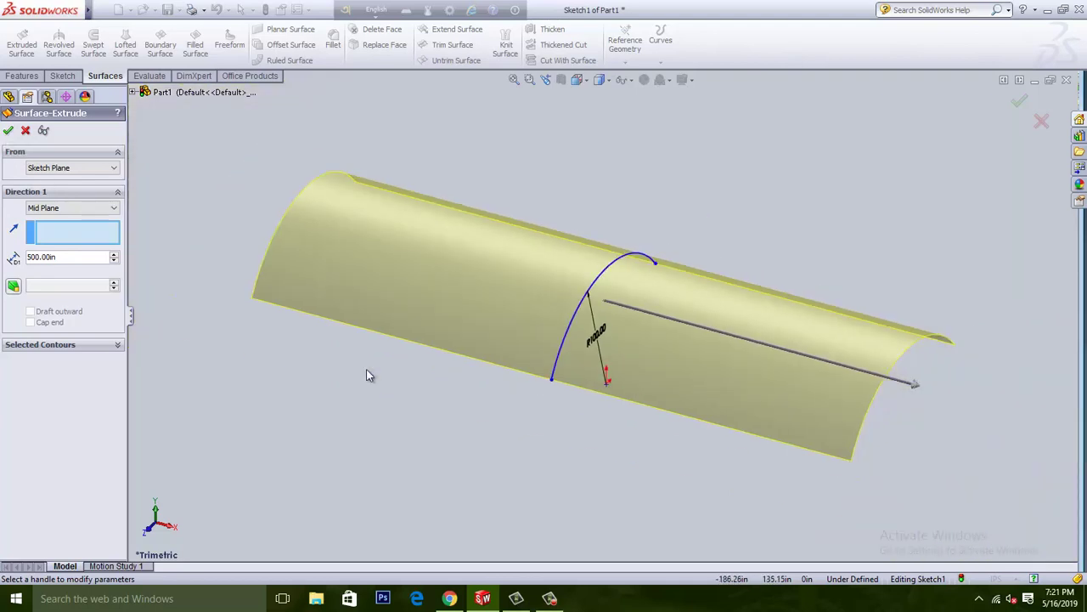
{"action": "scroll", "coordinate": [567, 354], "scroll_direction": "down", "scroll_amount": 3}
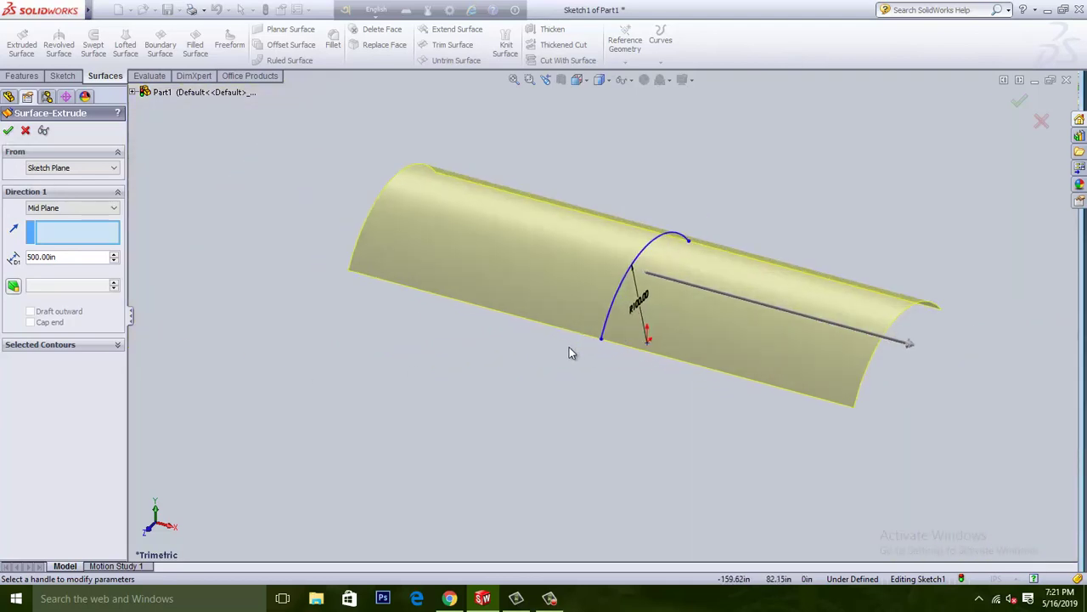
{"action": "scroll", "coordinate": [643, 340], "scroll_direction": "down", "scroll_amount": 2}
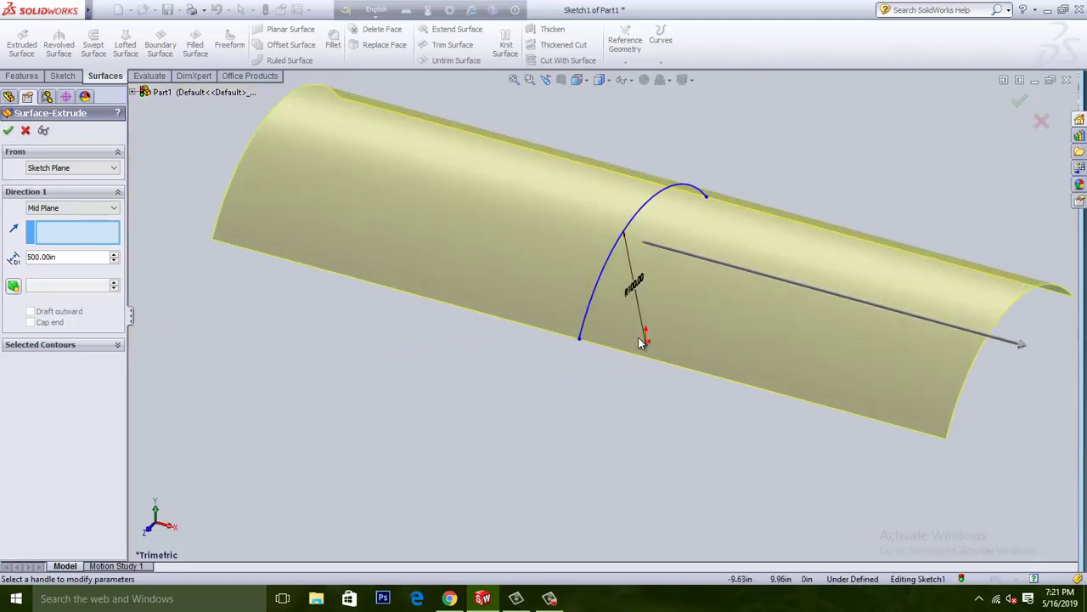
{"action": "scroll", "coordinate": [631, 346], "scroll_direction": "up", "scroll_amount": 1}
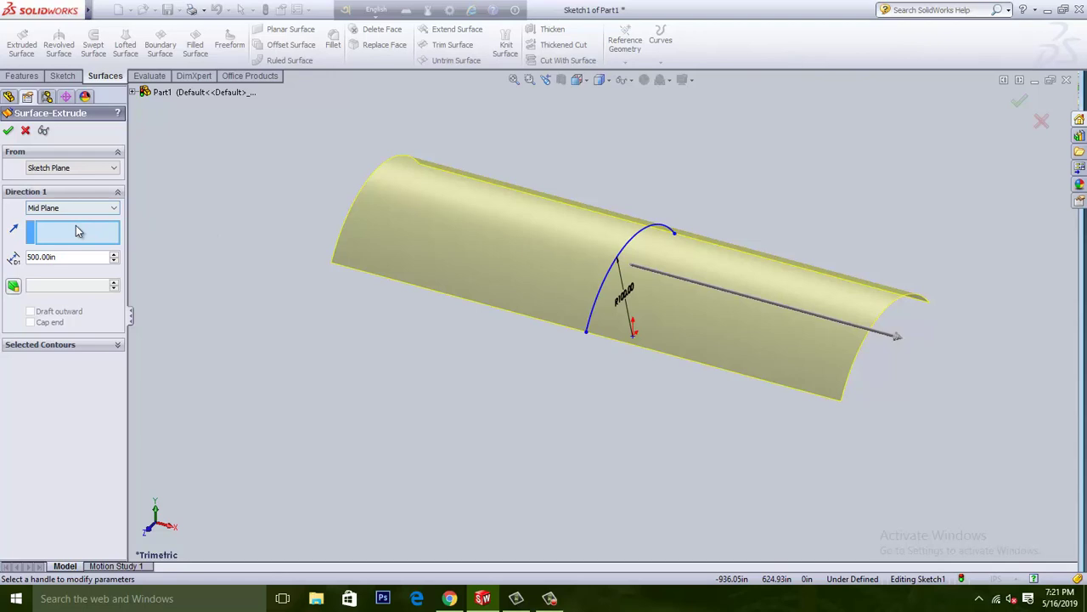
- Set the surface extrusion's depth to 200 in and accept the feature
{"action": "left_click_drag", "start_coordinate": [68, 257], "coordinate": [2, 273]}
{"action": "type", "text": "2"}
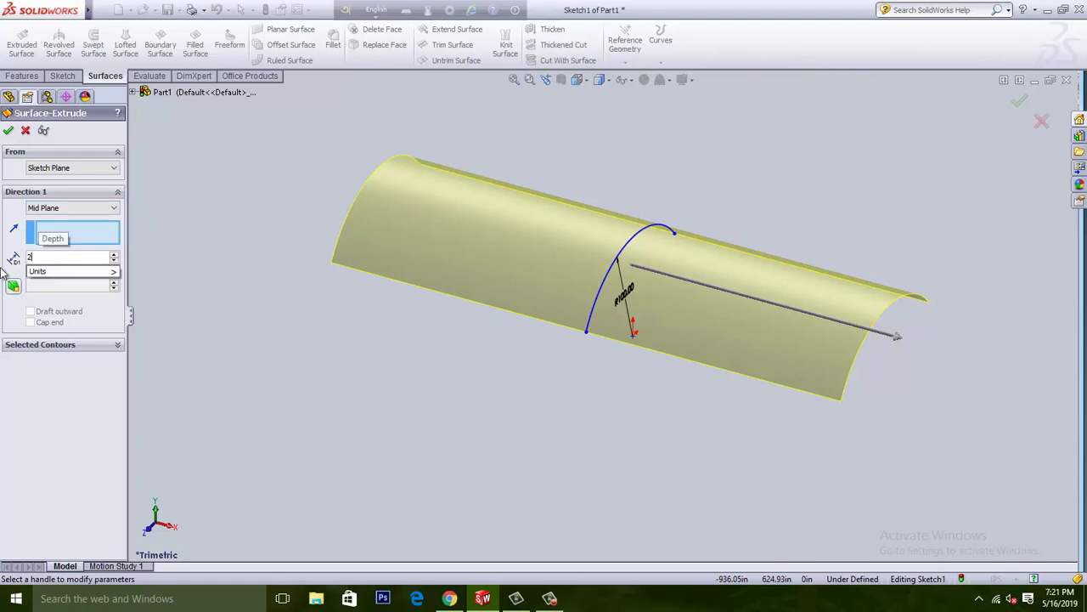
{"action": "type", "text": "00"}
{"action": "key", "text": "Return"}
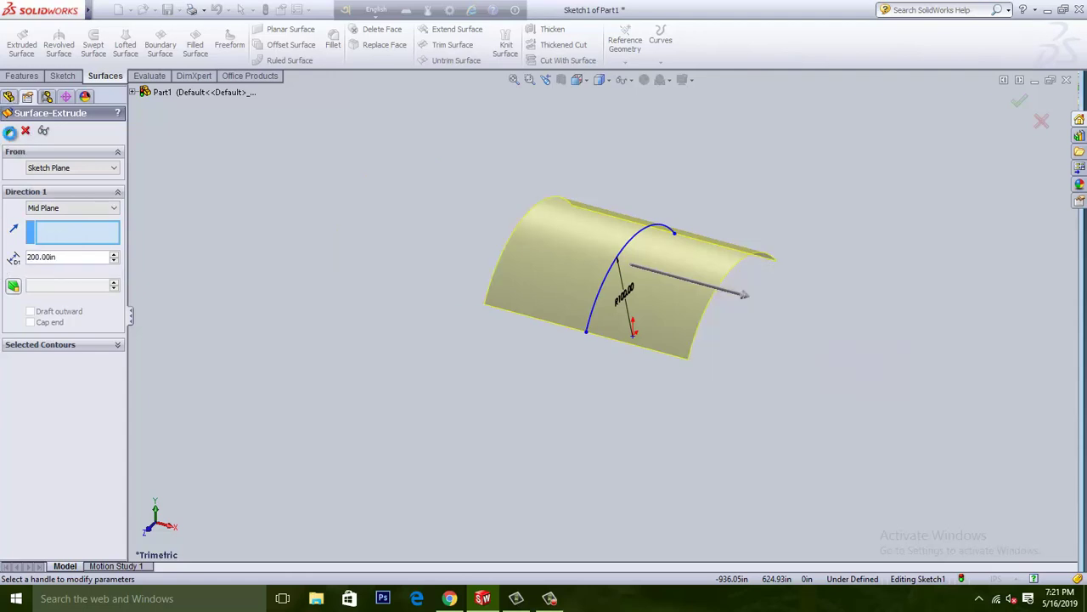
{"action": "left_click", "coordinate": [7, 130]}
- Orient the view normal to the Top Plane, ready for sketching on it
{"action": "middle_click_drag", "start_coordinate": [722, 407], "coordinate": [635, 408]}
{"action": "left_click", "coordinate": [49, 200]}
{"action": "left_click", "coordinate": [50, 200]}
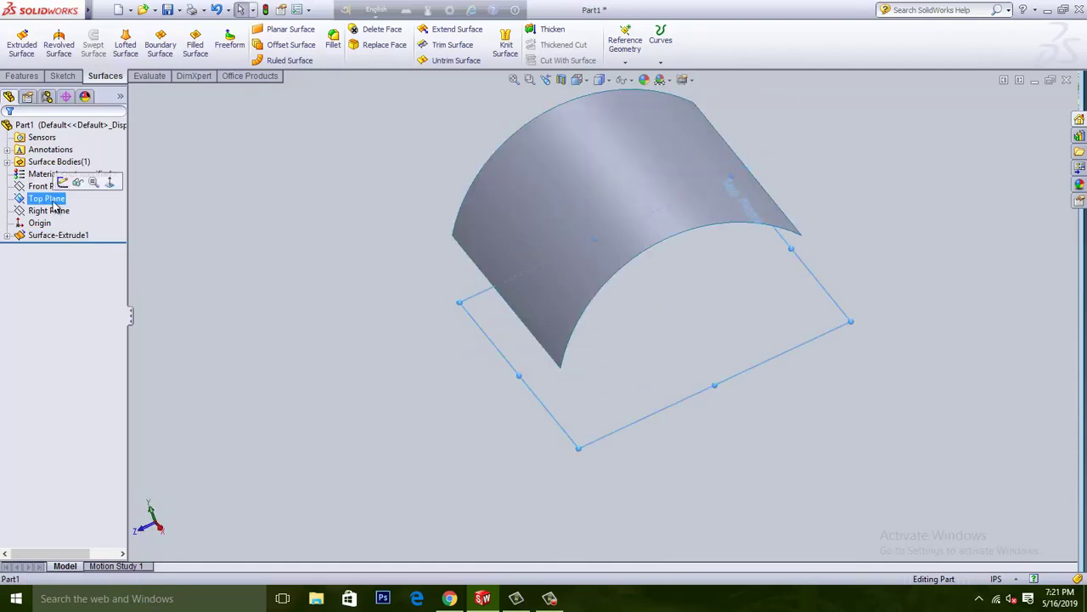
{"action": "left_click", "coordinate": [109, 185]}
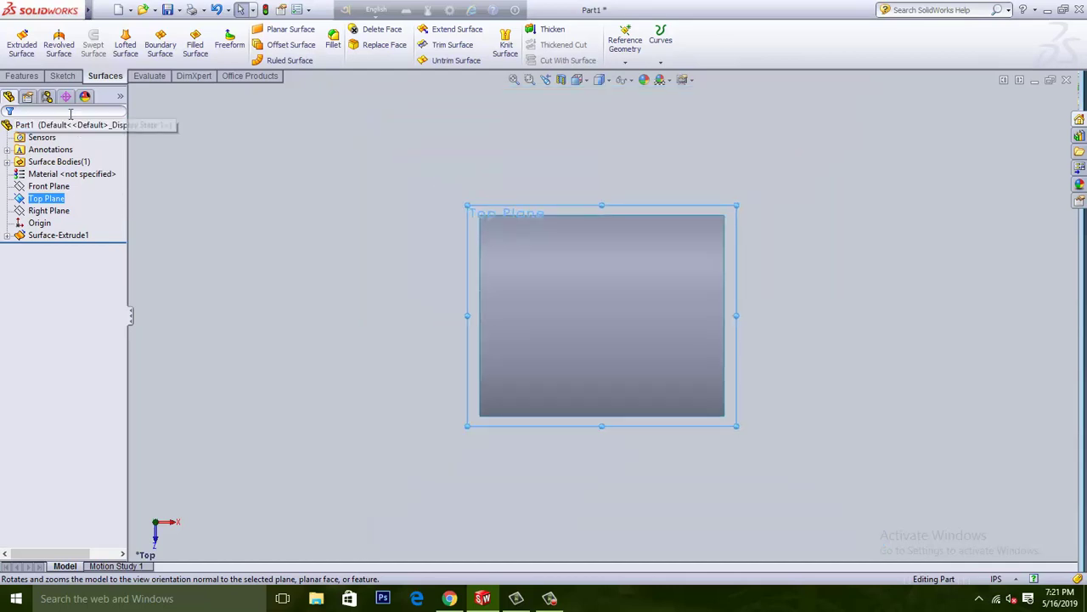
{"action": "left_click", "coordinate": [63, 76]}
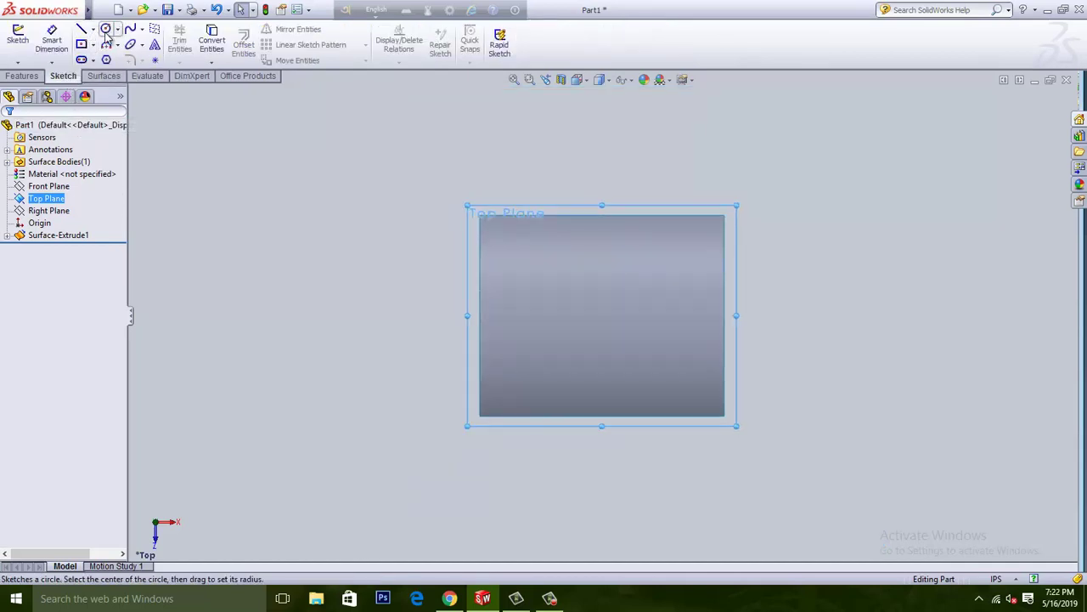
{"action": "middle_click_drag", "start_coordinate": [244, 322], "coordinate": [296, 322]}
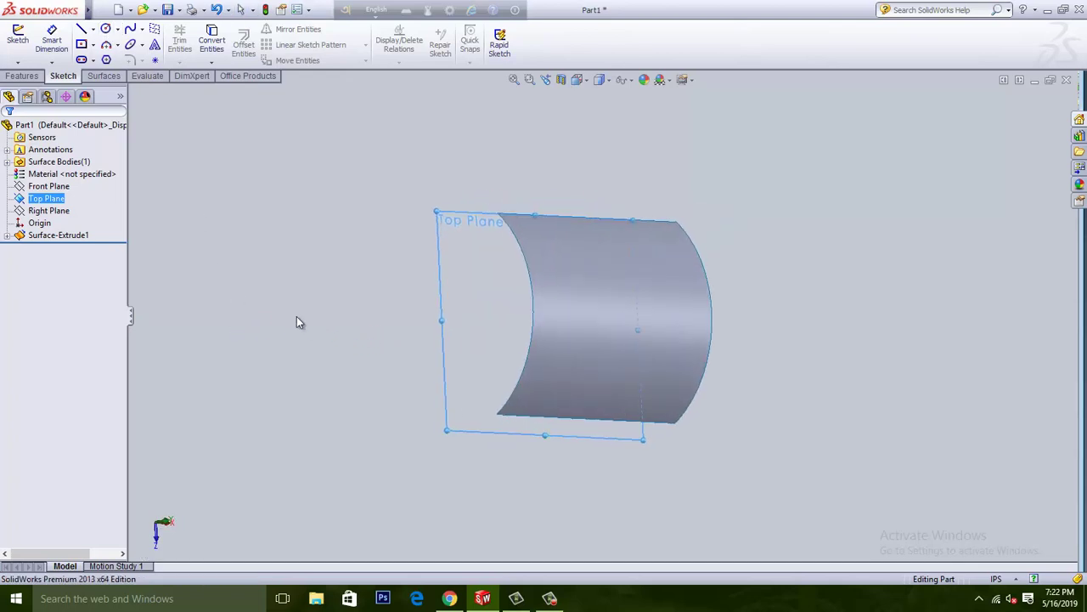
{"action": "right_click", "coordinate": [46, 199]}
{"action": "left_click", "coordinate": [100, 176]}
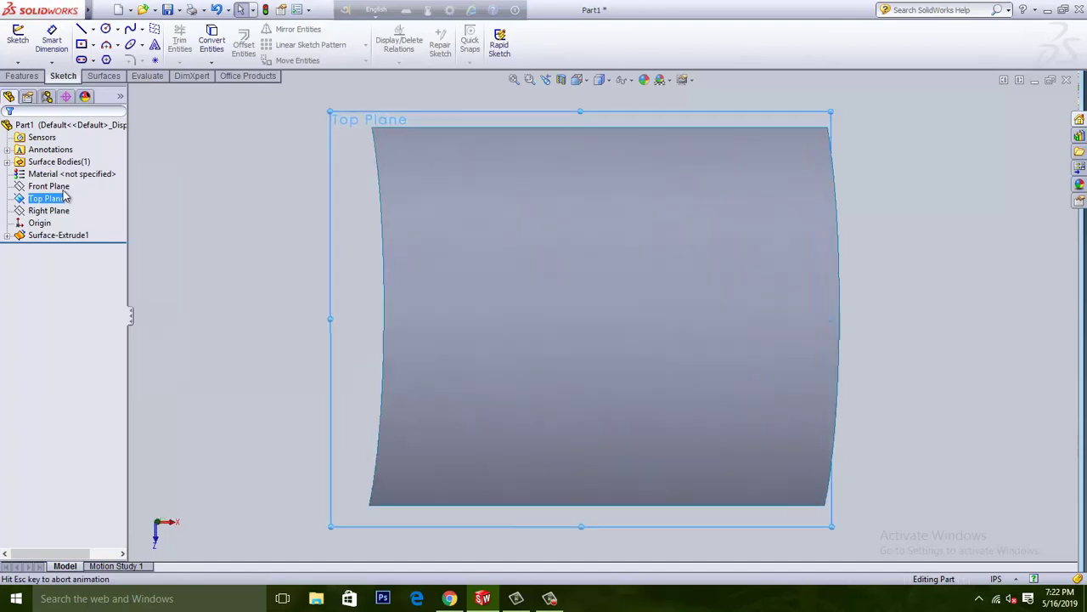
{"action": "right_click", "coordinate": [65, 199]}
{"action": "left_click", "coordinate": [118, 177]}
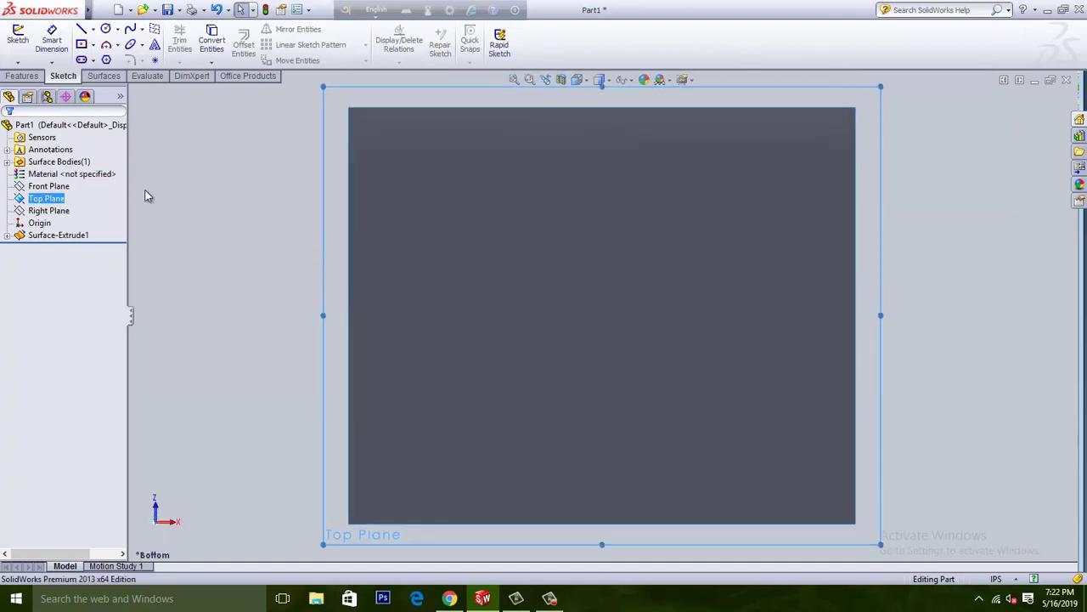
{"action": "right_click", "coordinate": [47, 199]}
{"action": "left_click", "coordinate": [106, 179]}
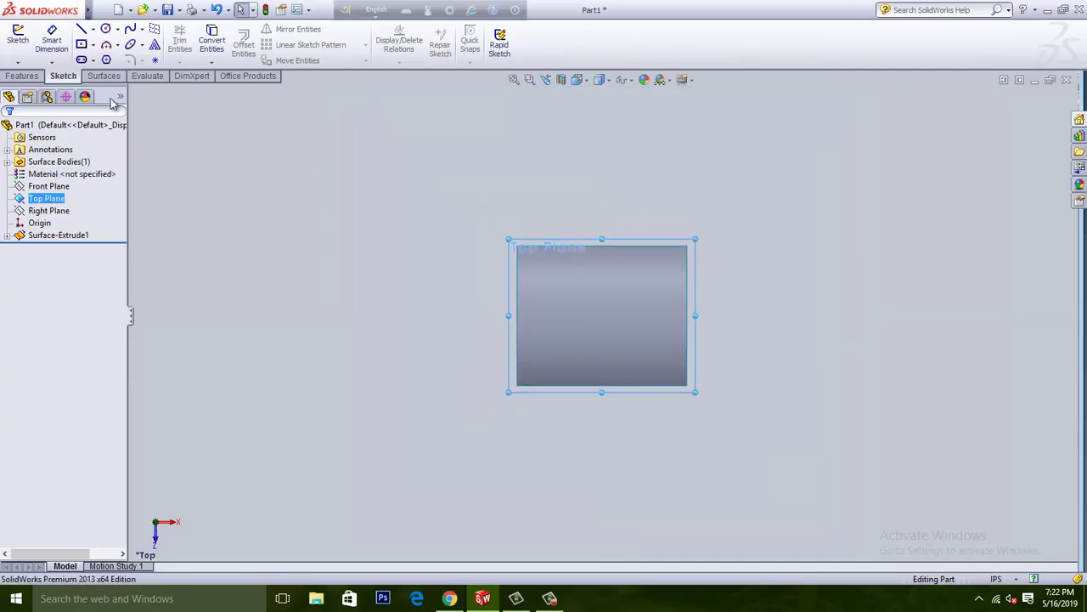
- Start a sketch on the Top Plane and draw a vertical centerline between the midpoints of the surface's upper and lower edges
{"action": "left_click", "coordinate": [106, 28]}
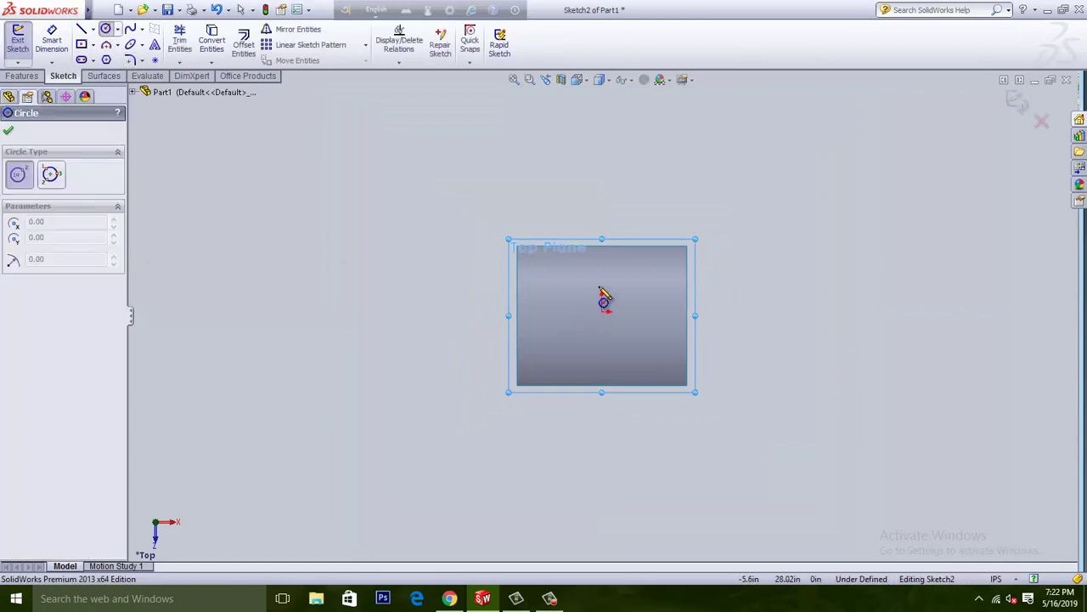
{"action": "scroll", "coordinate": [603, 314], "scroll_direction": "down", "scroll_amount": 2}
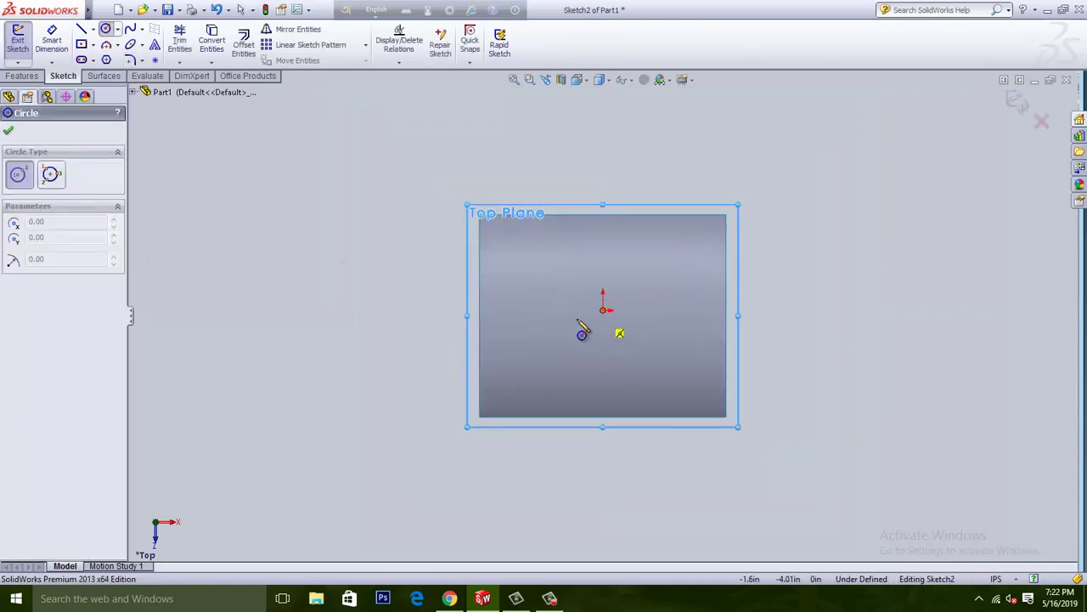
{"action": "left_click", "coordinate": [93, 30]}
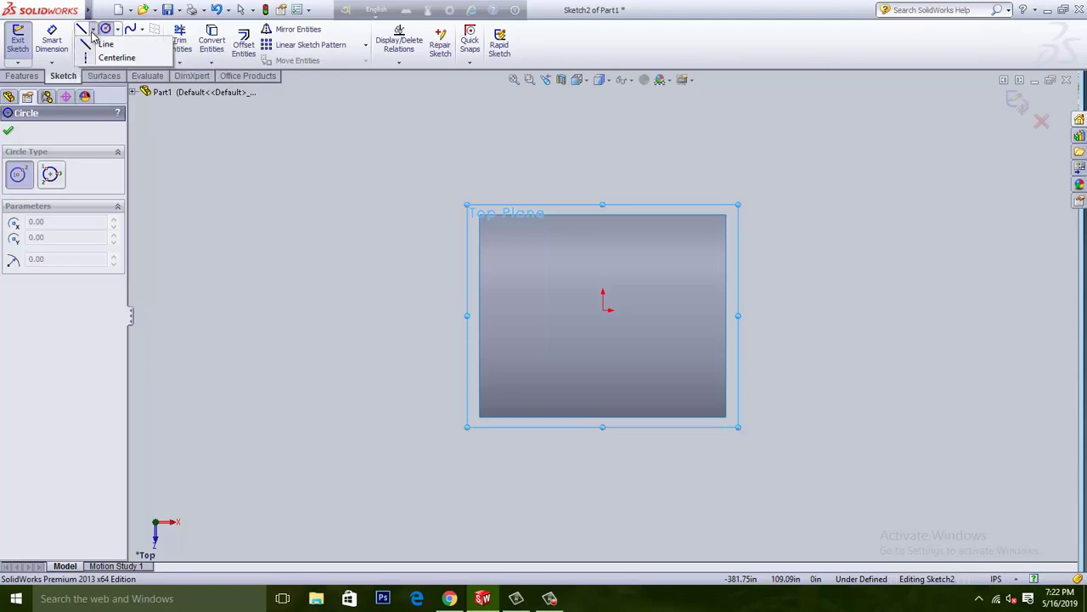
{"action": "left_click", "coordinate": [102, 57]}
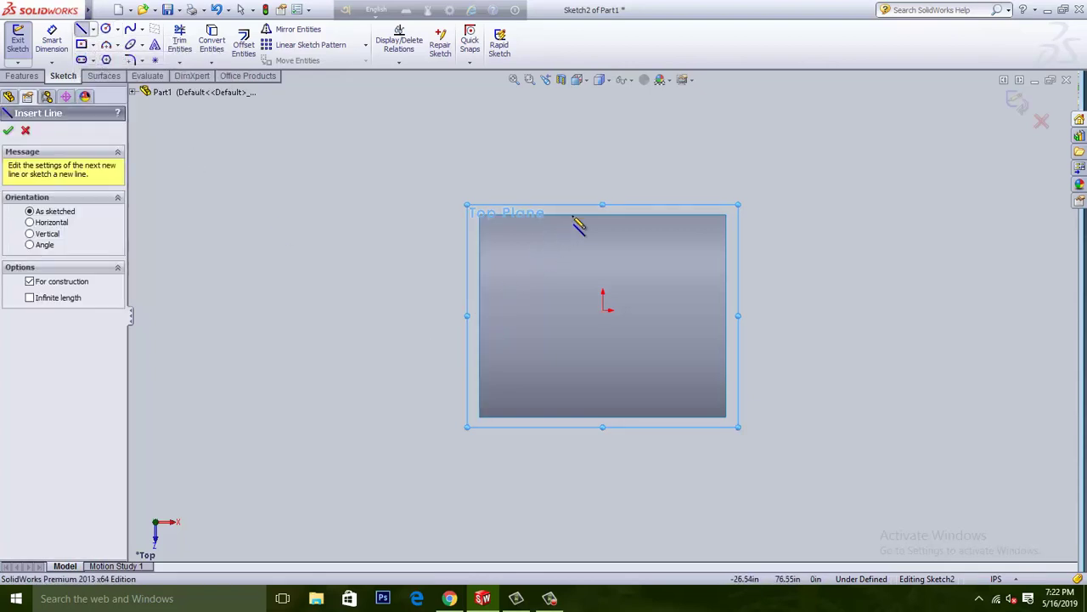
{"action": "left_click", "coordinate": [603, 214]}
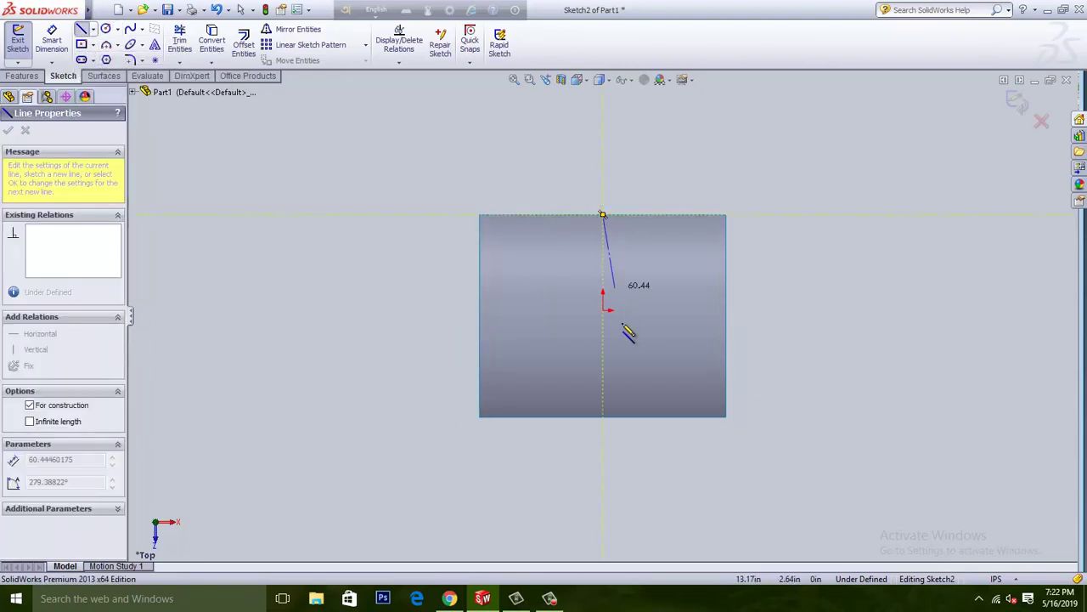
{"action": "left_click", "coordinate": [602, 417]}
{"action": "right_click", "coordinate": [367, 259]}
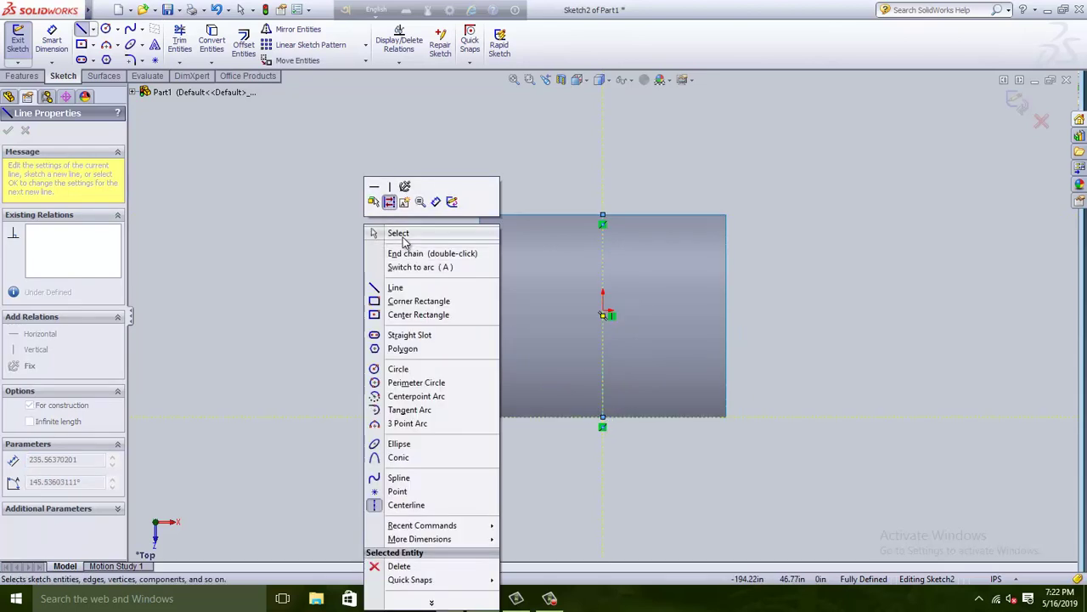
{"action": "left_click", "coordinate": [399, 233]}
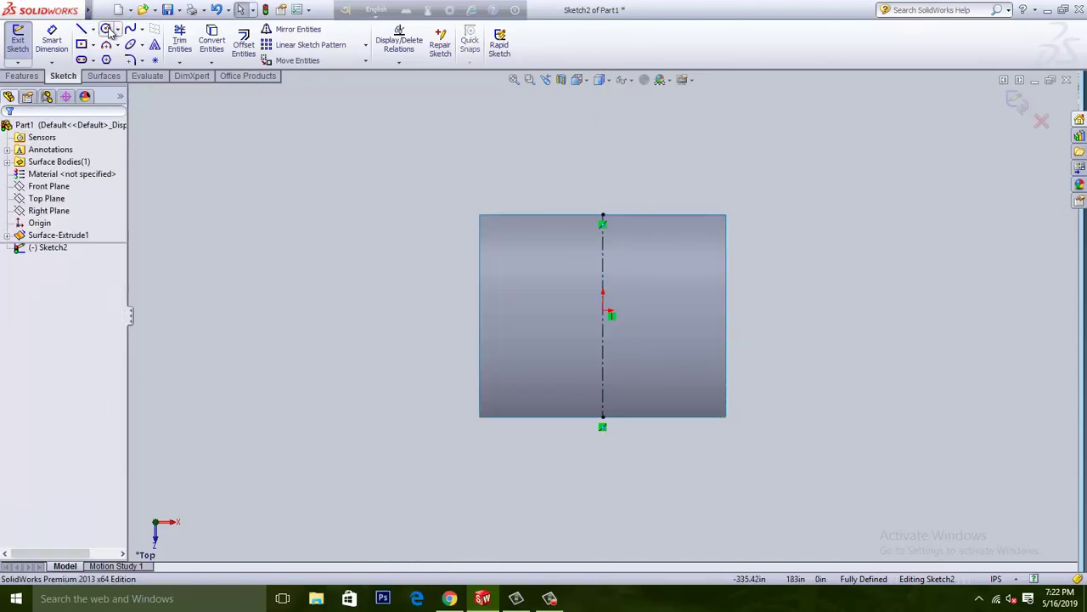
- Sketch two circles centred on the centerline, one of about 20.2 in radius above the origin and one of about 13.3 in below it
{"action": "left_click", "coordinate": [106, 30]}
{"action": "scroll", "coordinate": [612, 288], "scroll_direction": "down", "scroll_amount": 2}
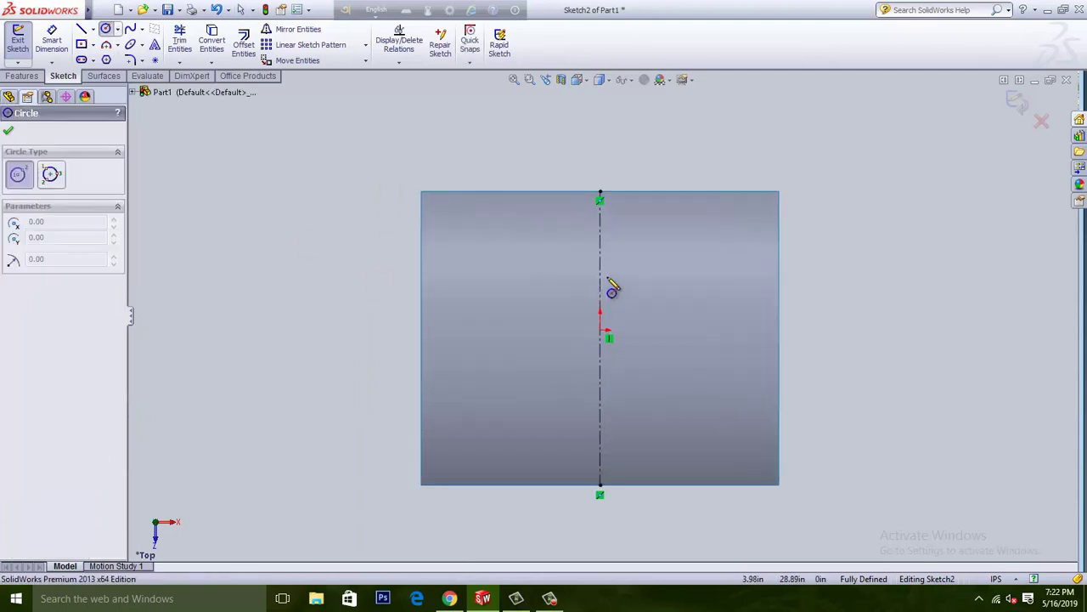
{"action": "left_click", "coordinate": [600, 273]}
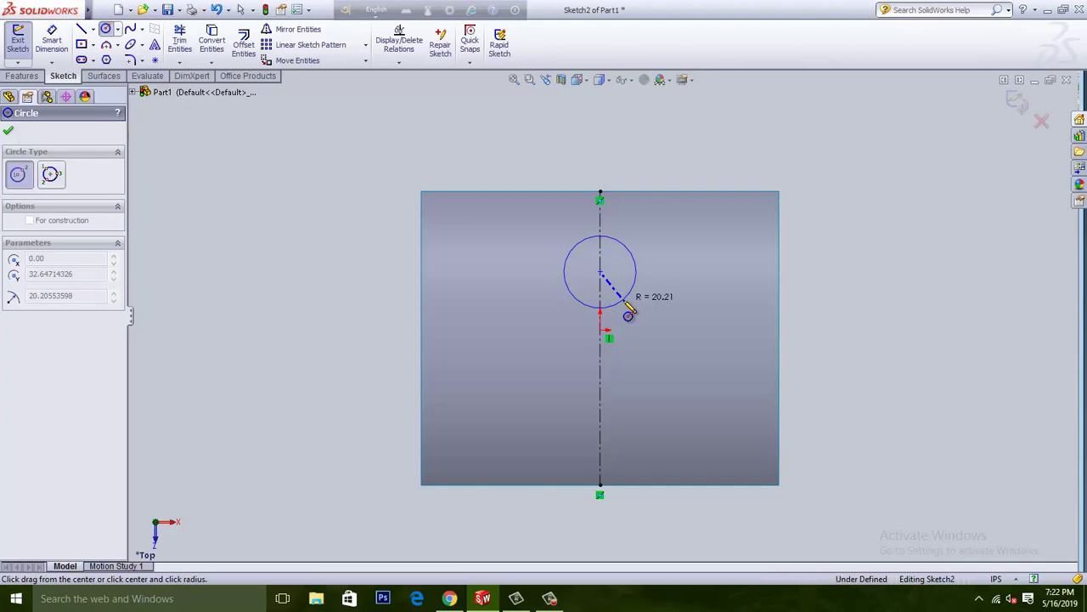
{"action": "left_click", "coordinate": [628, 310]}
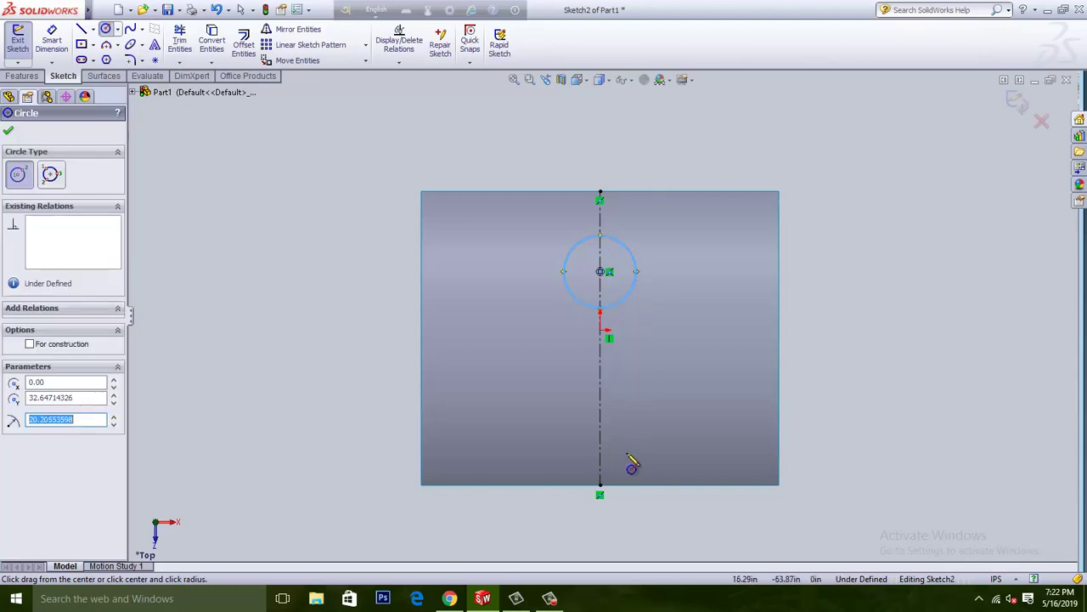
{"action": "left_click", "coordinate": [599, 421]}
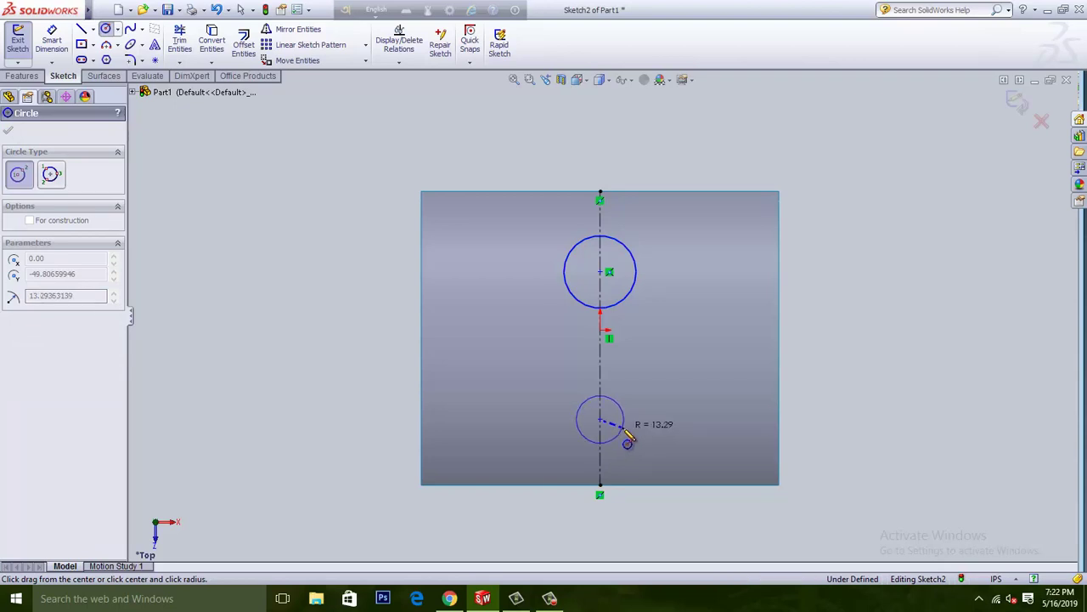
{"action": "left_click", "coordinate": [628, 439]}
{"action": "right_click", "coordinate": [357, 236]}
{"action": "left_click", "coordinate": [387, 238]}
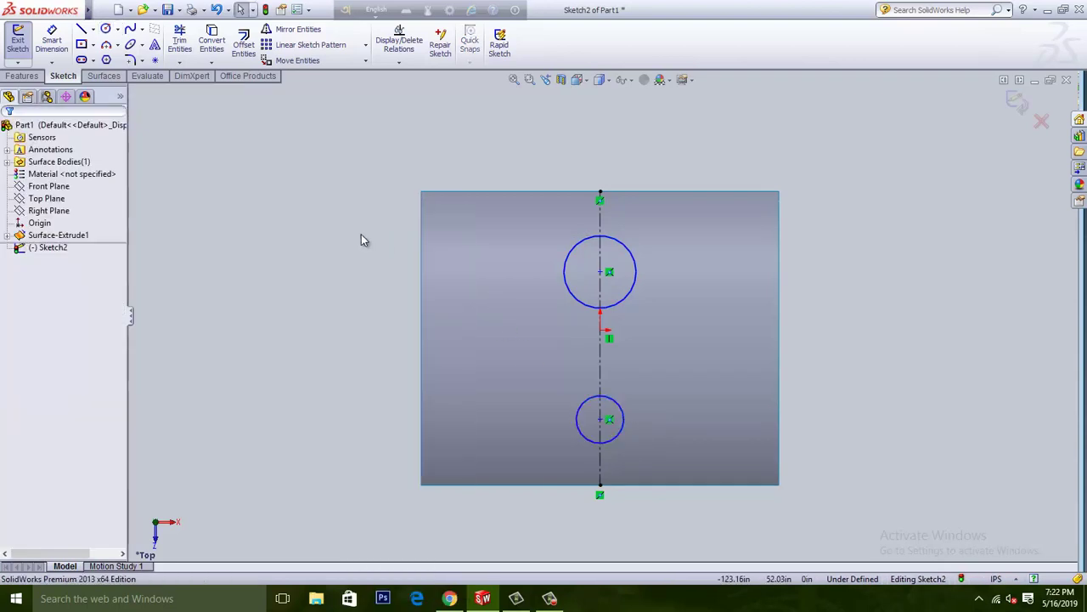
- Draw a vertical line about 67.2 in long from the lower circle's left quadrant point up to the upper circle
{"action": "left_click", "coordinate": [81, 30]}
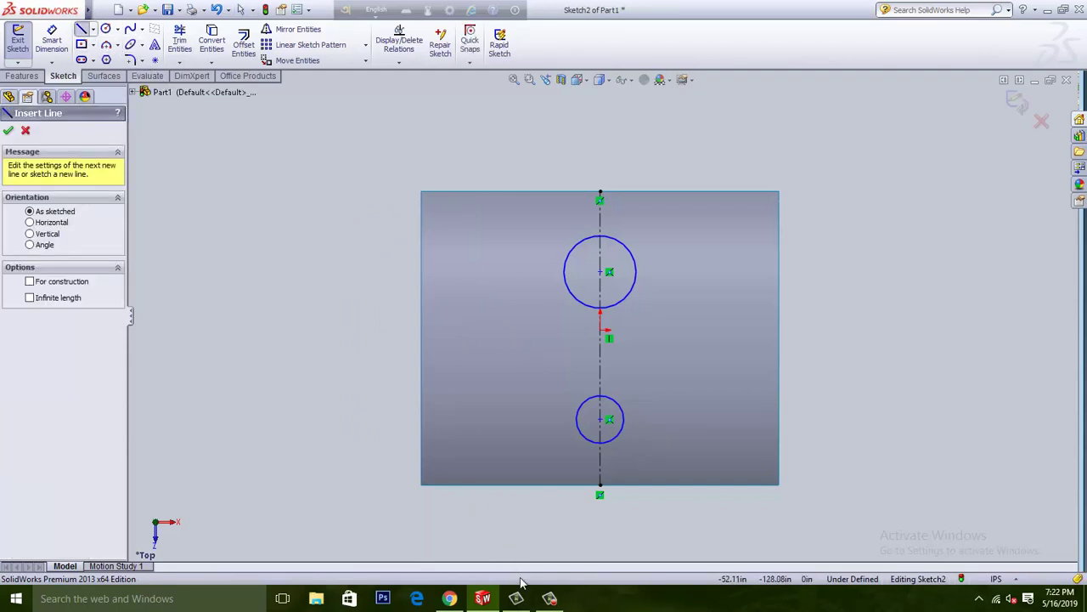
{"action": "scroll", "coordinate": [597, 476], "scroll_direction": "down", "scroll_amount": 3}
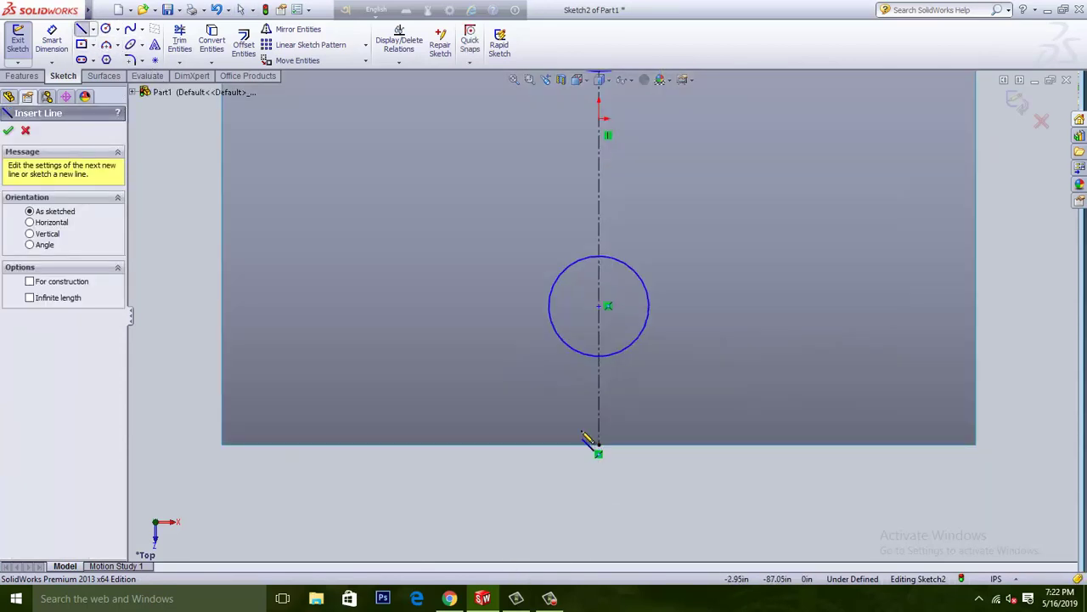
{"action": "left_click", "coordinate": [551, 306]}
{"action": "scroll", "coordinate": [548, 299], "scroll_direction": "up", "scroll_amount": 5}
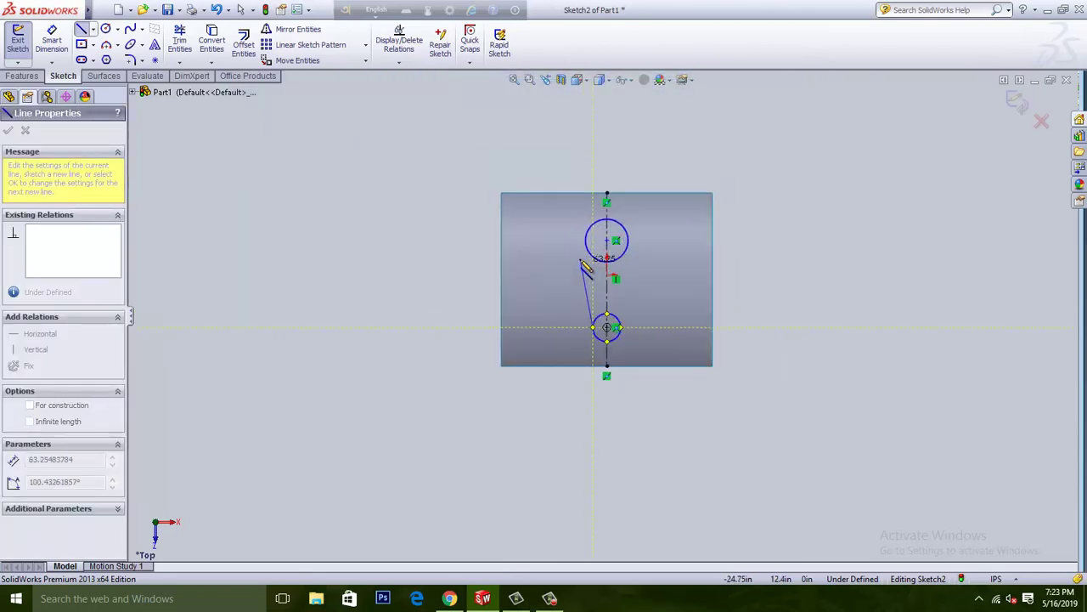
{"action": "scroll", "coordinate": [586, 267], "scroll_direction": "down", "scroll_amount": 2}
{"action": "scroll", "coordinate": [616, 273], "scroll_direction": "down", "scroll_amount": 3}
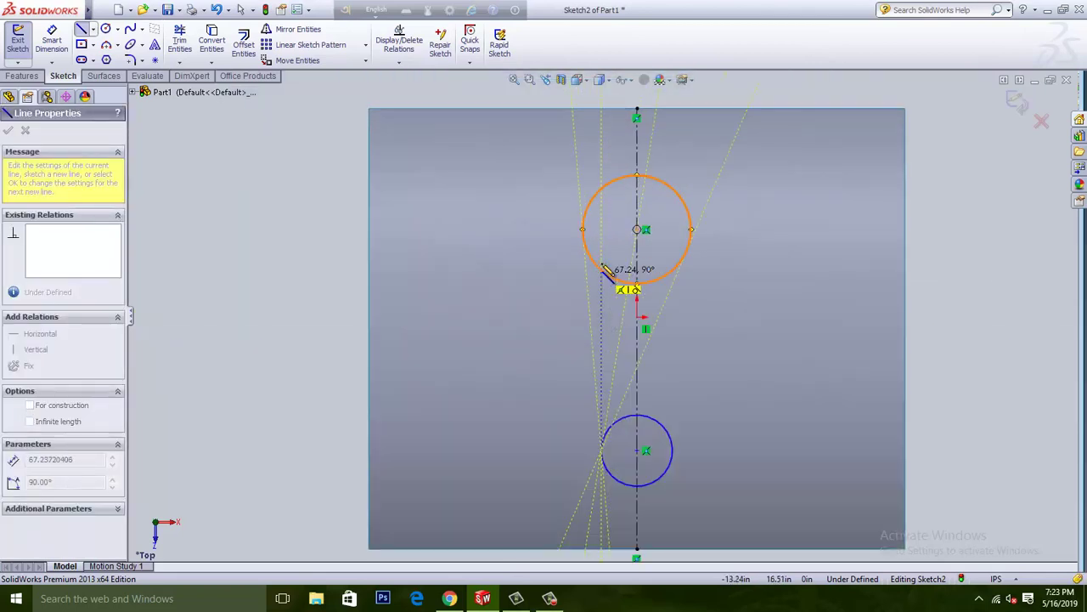
{"action": "scroll", "coordinate": [608, 272], "scroll_direction": "up", "scroll_amount": 2}
{"action": "scroll", "coordinate": [612, 303], "scroll_direction": "down", "scroll_amount": 4}
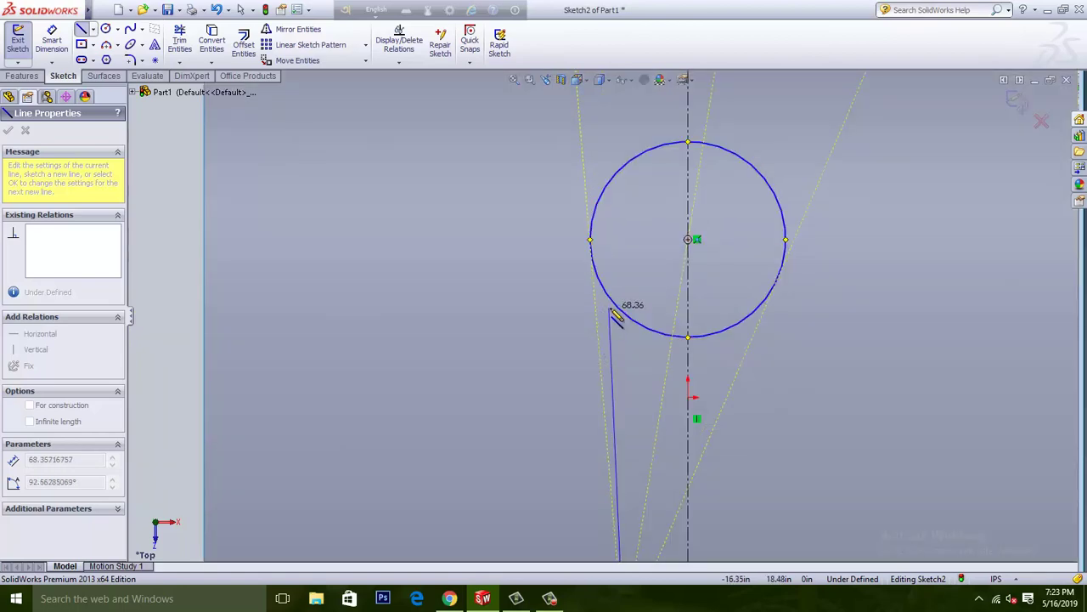
{"action": "scroll", "coordinate": [628, 327], "scroll_direction": "up", "scroll_amount": 2}
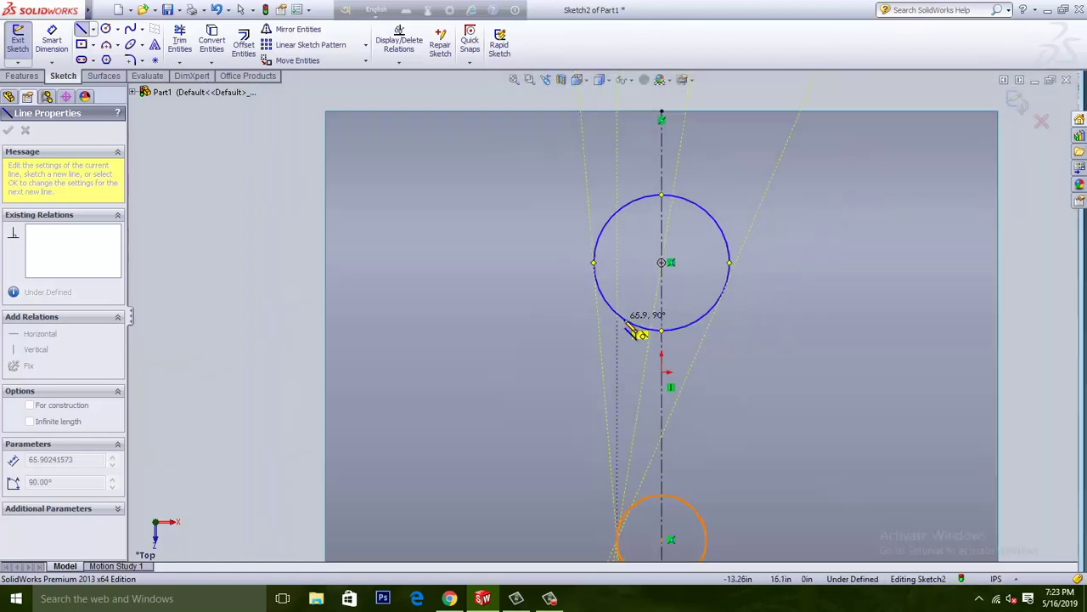
{"action": "scroll", "coordinate": [627, 323], "scroll_direction": "up", "scroll_amount": 1}
{"action": "left_click", "coordinate": [613, 308]}
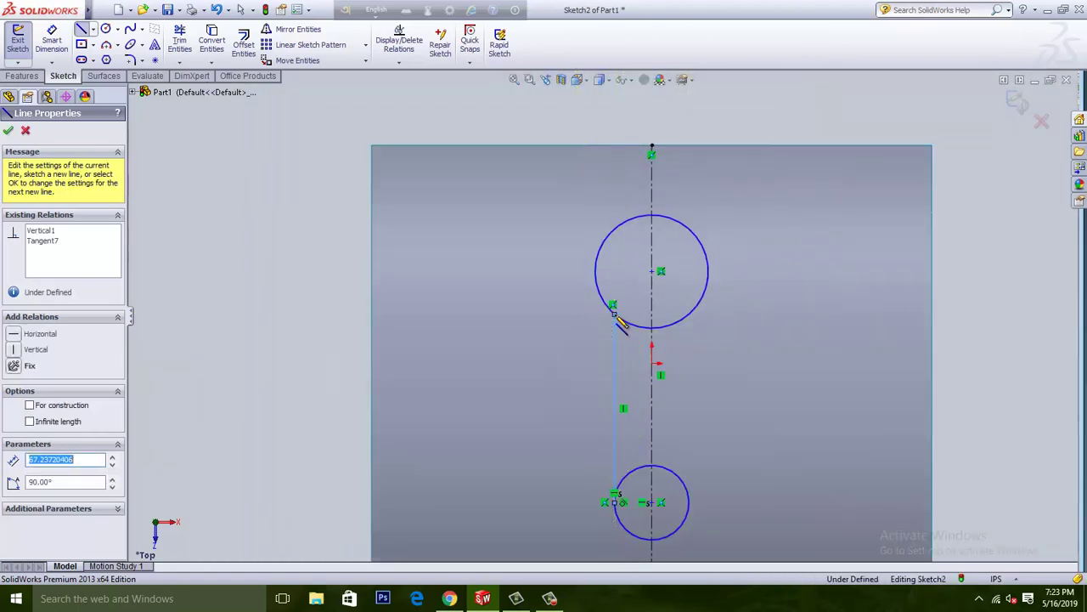
{"action": "right_click", "coordinate": [500, 314]}
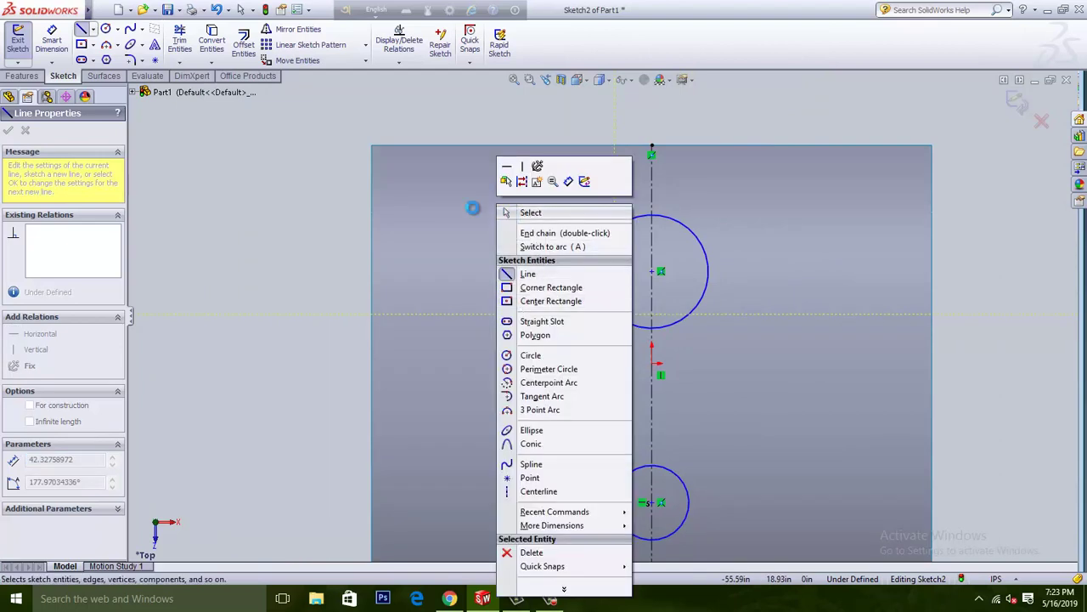
{"action": "left_click", "coordinate": [508, 213]}
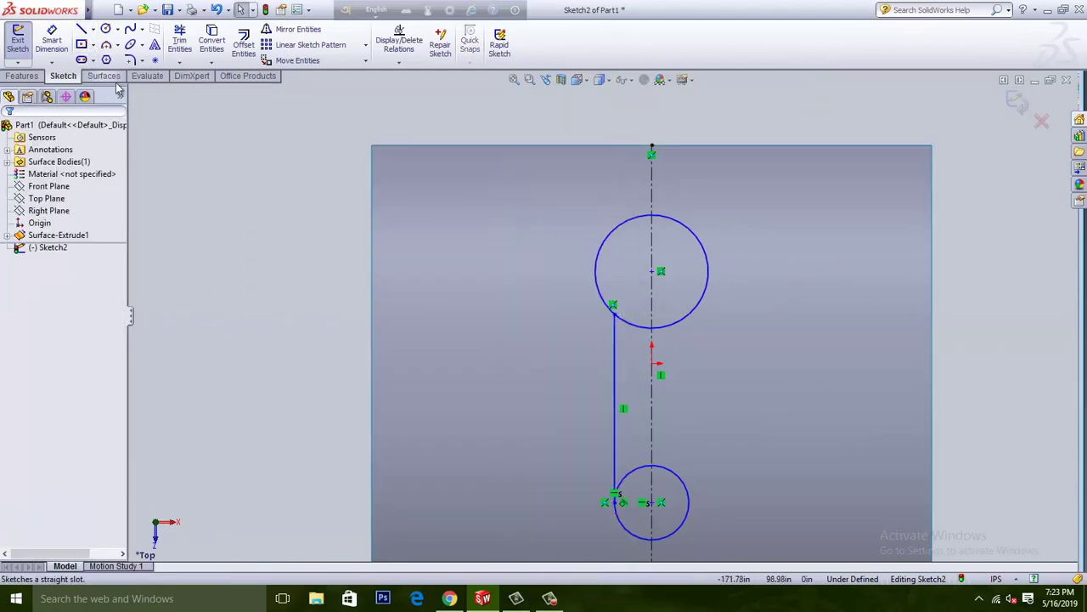
- Draw a matching vertical line from the lower circle's right quadrant point up to the upper circle
{"action": "left_click", "coordinate": [81, 28]}
{"action": "scroll", "coordinate": [654, 497], "scroll_direction": "down", "scroll_amount": 3}
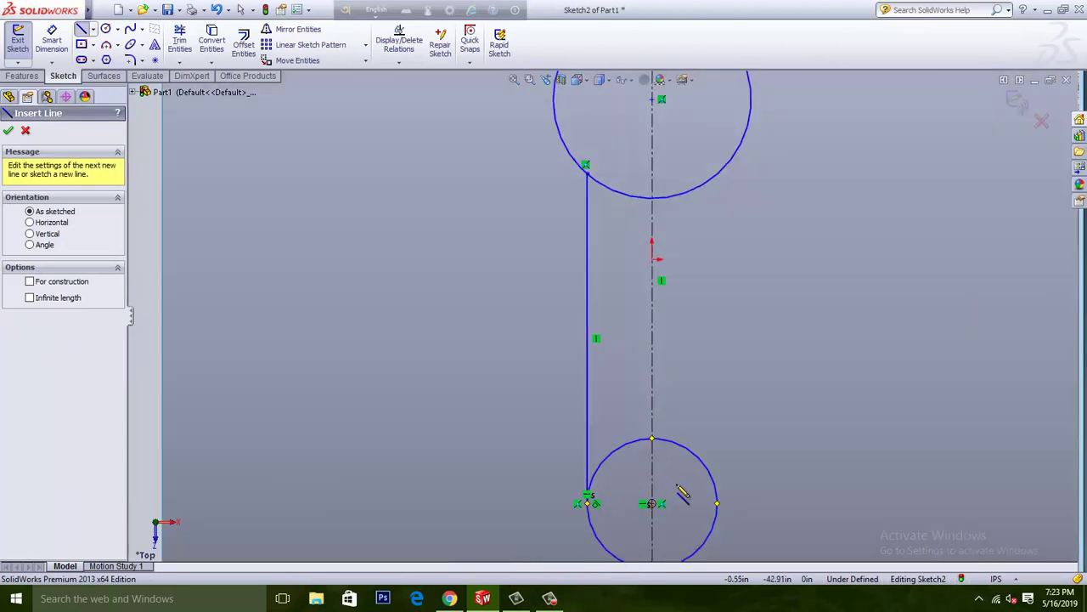
{"action": "left_click", "coordinate": [718, 505]}
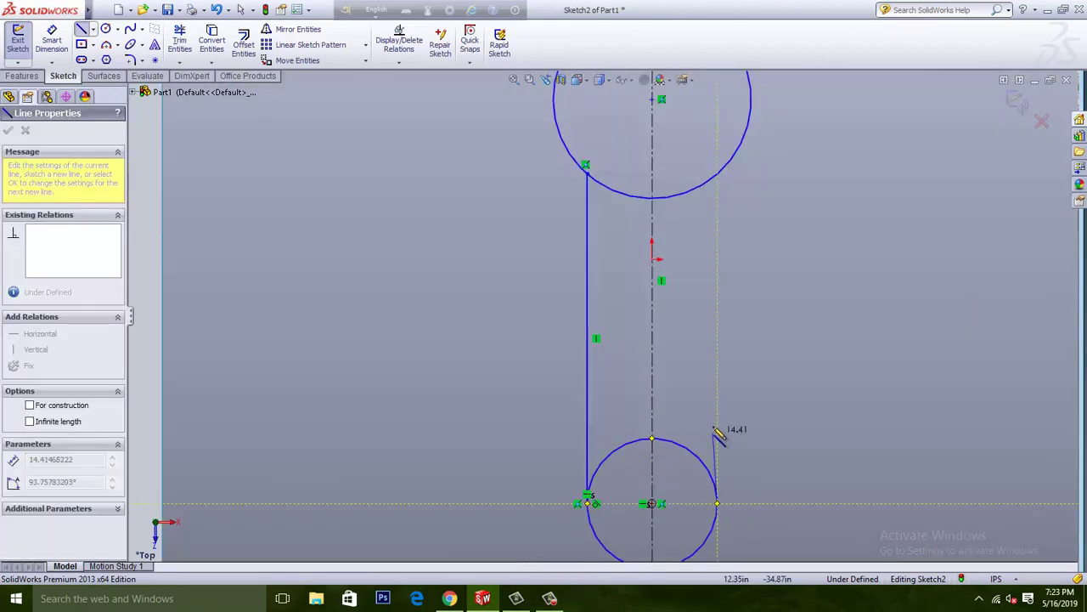
{"action": "left_click", "coordinate": [719, 167]}
{"action": "right_click", "coordinate": [440, 222]}
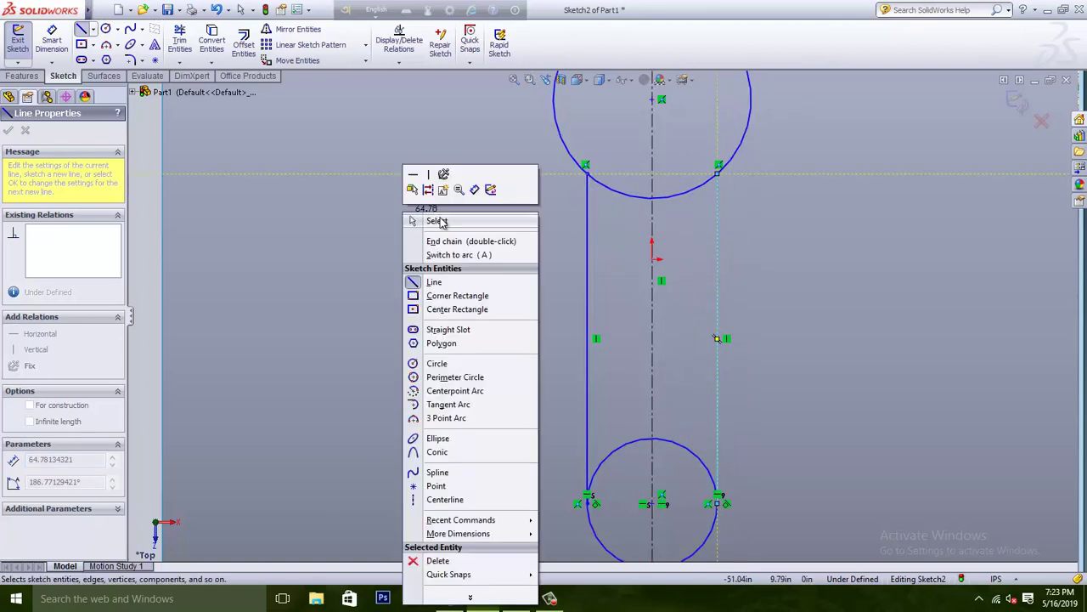
{"action": "left_click", "coordinate": [438, 220]}
{"action": "key", "text": "f"}
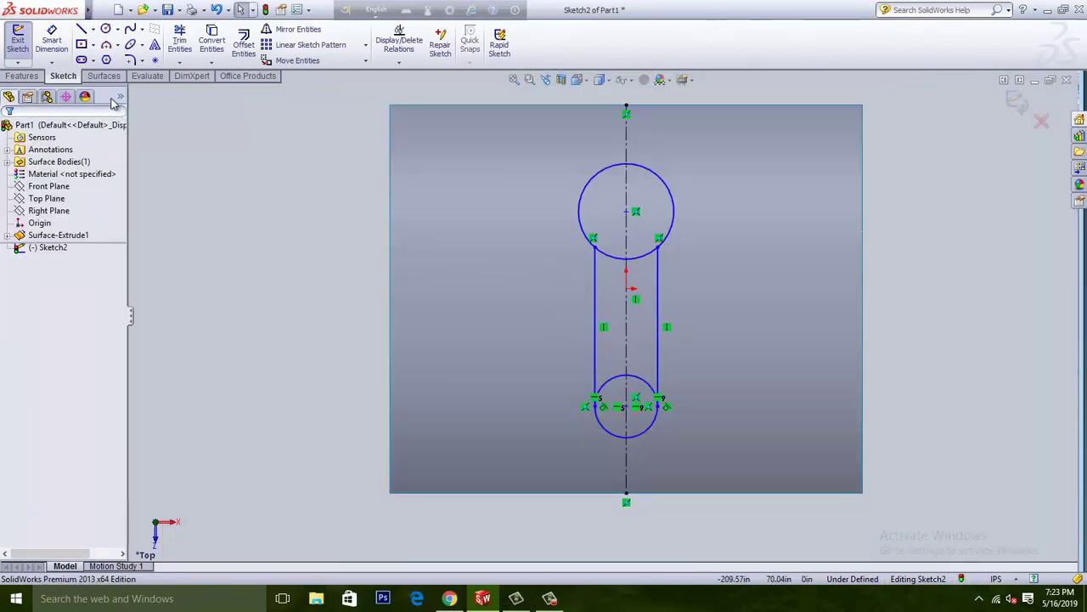
- Dimension the upper circle's diameter as 45 in and the lower circle's diameter at its drawn size
{"action": "left_click", "coordinate": [51, 39]}
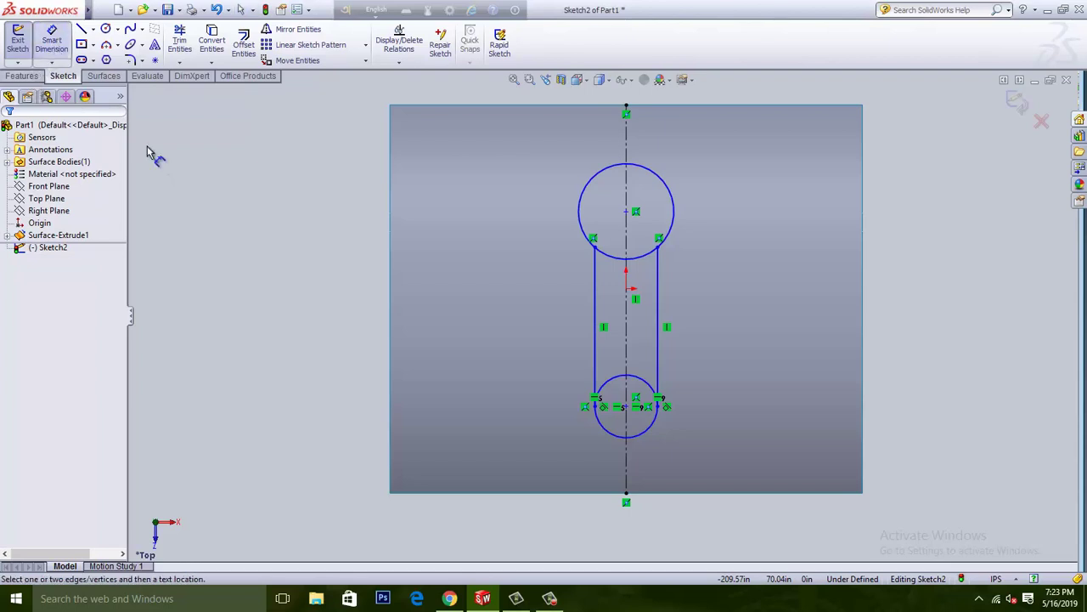
{"action": "left_click", "coordinate": [682, 223]}
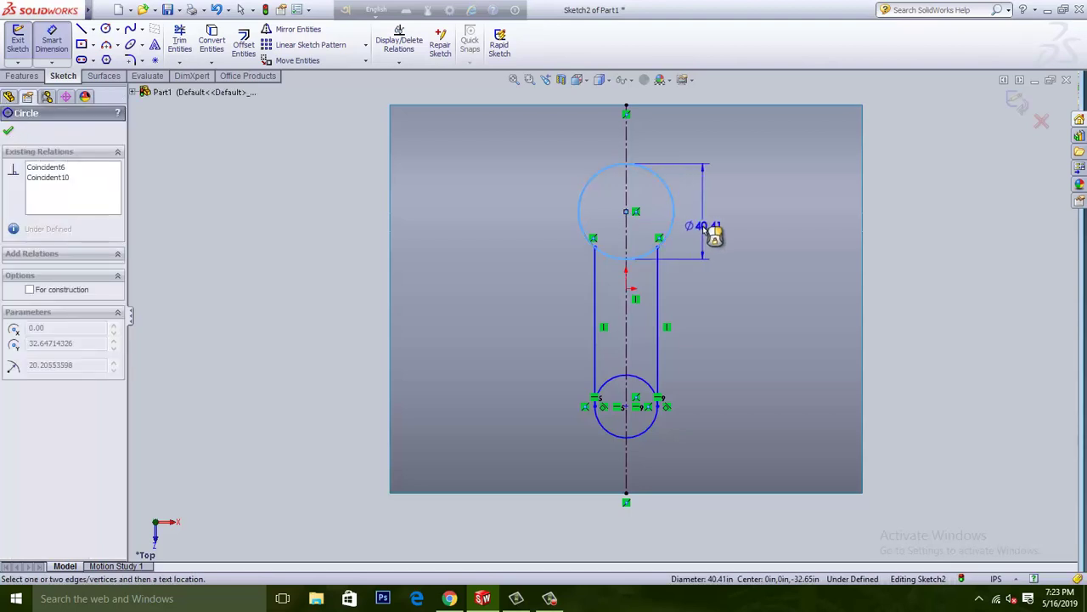
{"action": "left_click", "coordinate": [765, 236]}
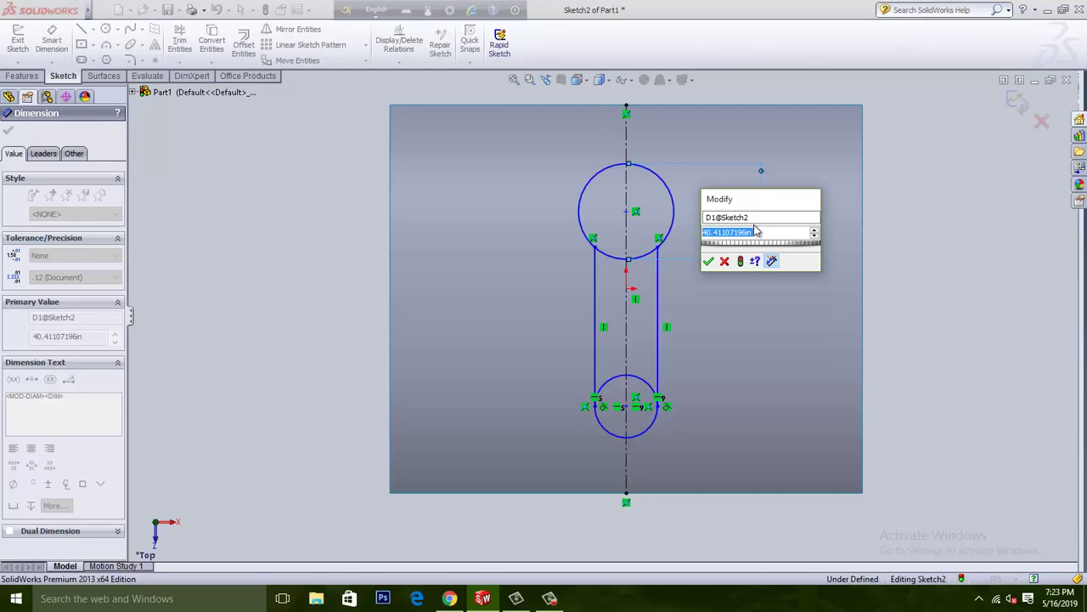
{"action": "type", "text": "4"}
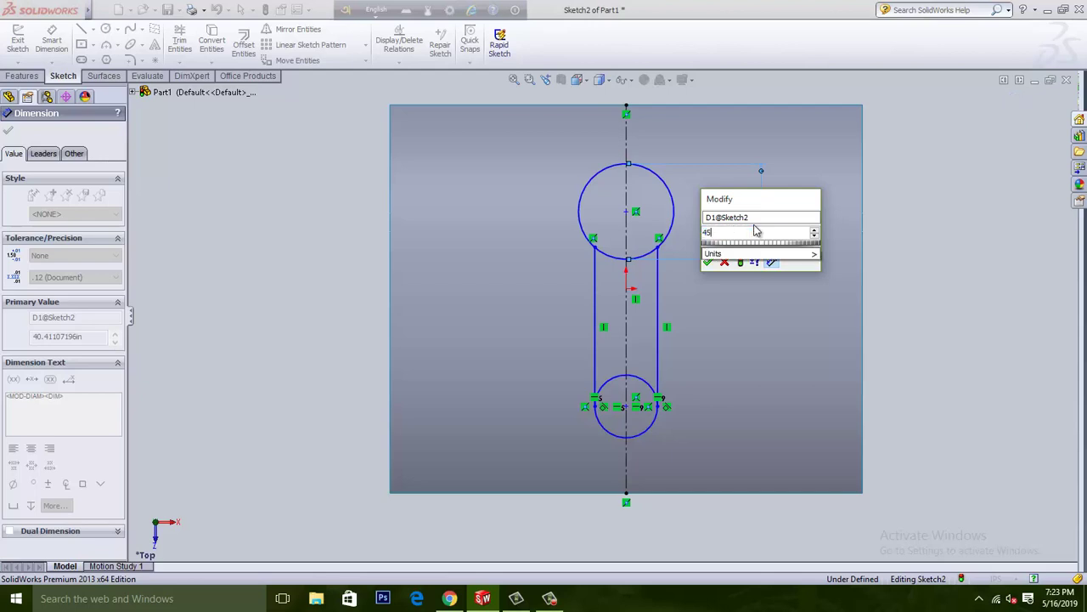
{"action": "type", "text": "5"}
{"action": "key", "text": "Return"}
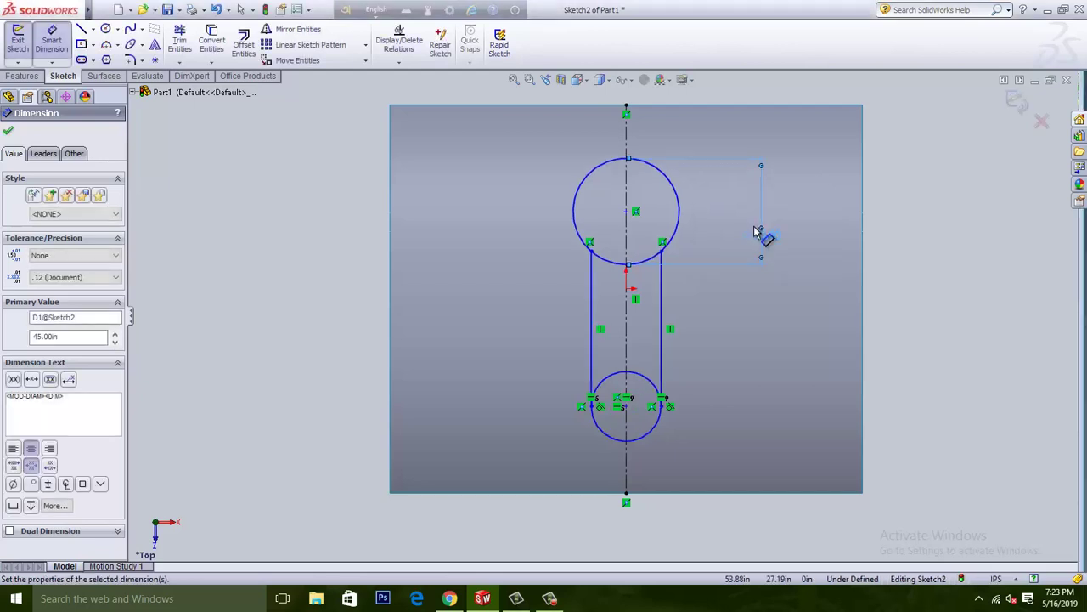
{"action": "left_click", "coordinate": [659, 427]}
{"action": "left_click", "coordinate": [740, 435]}
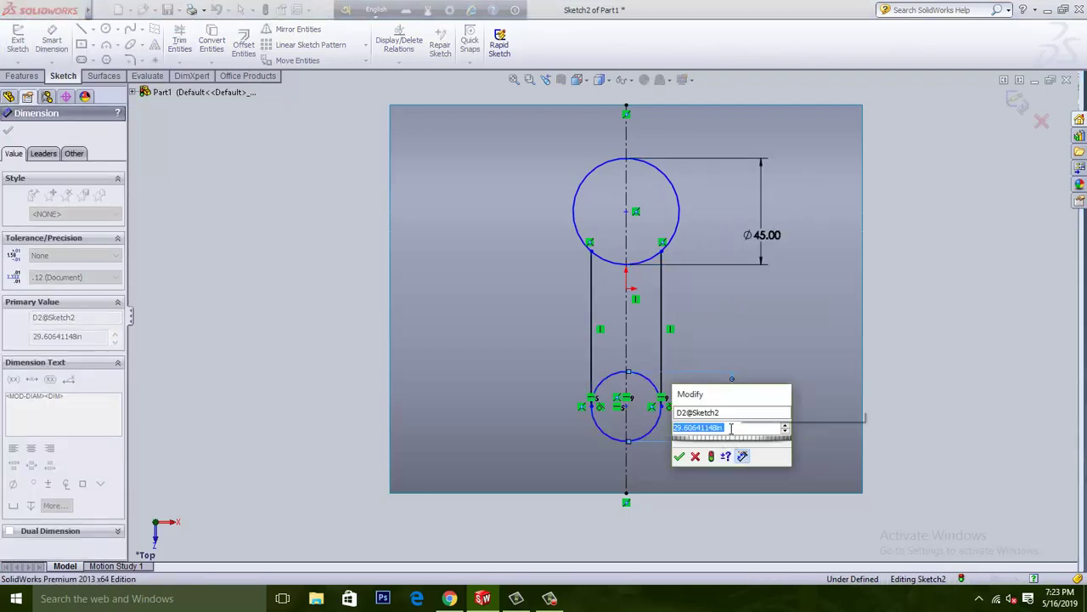
{"action": "left_click", "coordinate": [682, 458]}
- Trim the upper circle's bottom arc and the lower circle's top arc between the two vertical lines, leaving one keyhole-shaped outline
{"action": "scroll", "coordinate": [625, 330], "scroll_direction": "down", "scroll_amount": 4}
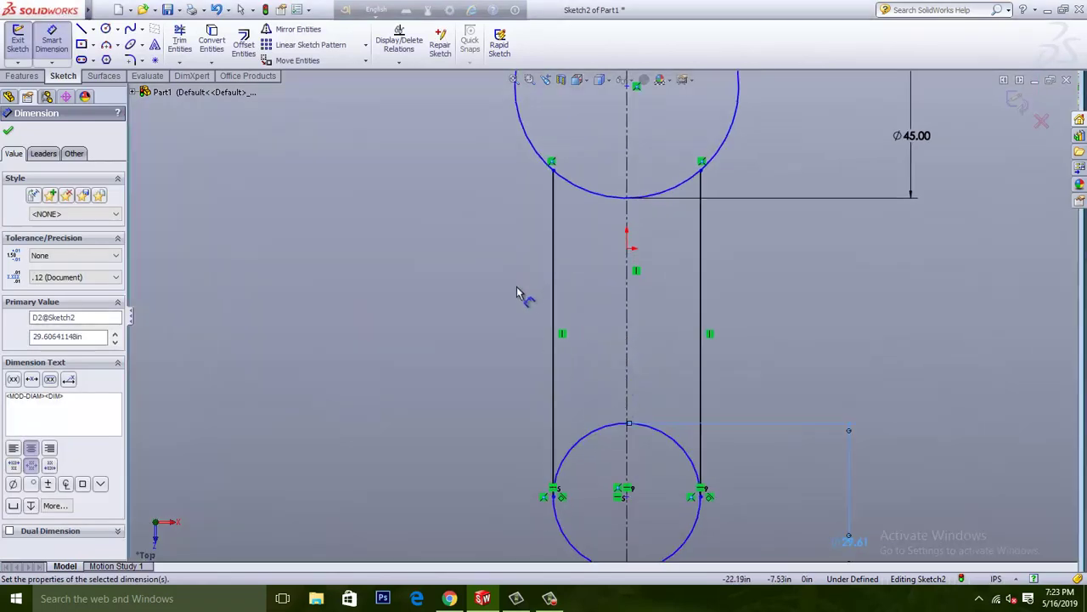
{"action": "scroll", "coordinate": [513, 271], "scroll_direction": "up", "scroll_amount": 3}
{"action": "left_click", "coordinate": [179, 40]}
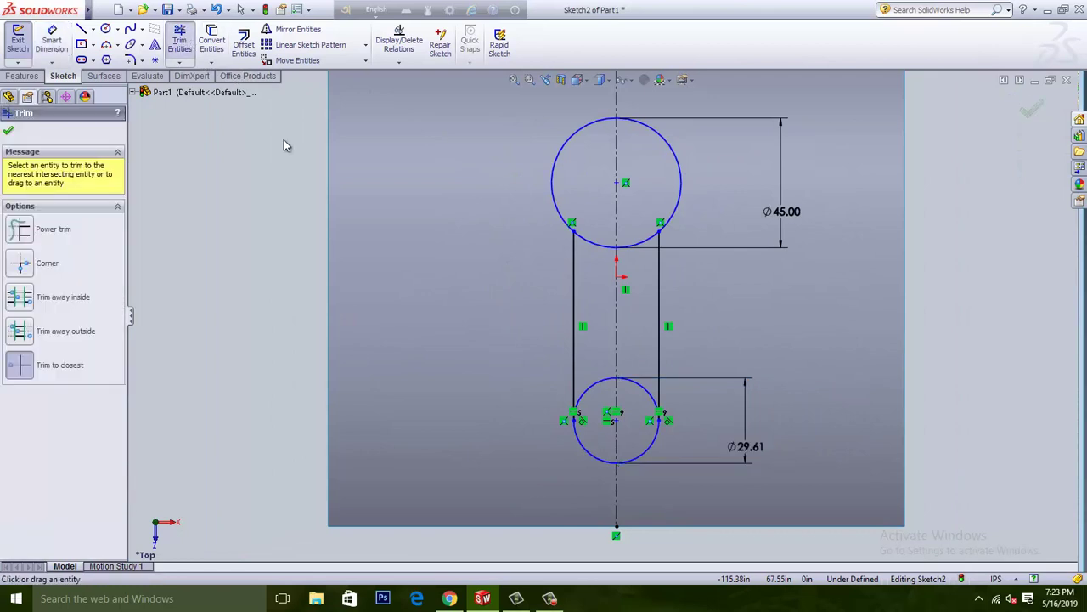
{"action": "scroll", "coordinate": [558, 303], "scroll_direction": "down", "scroll_amount": 2}
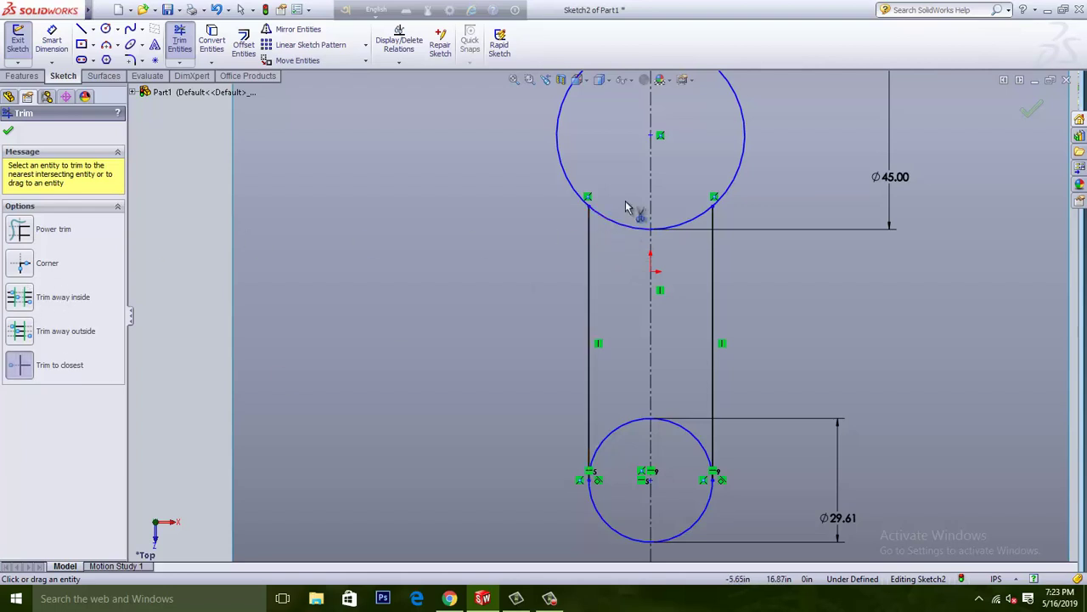
{"action": "left_click", "coordinate": [629, 229]}
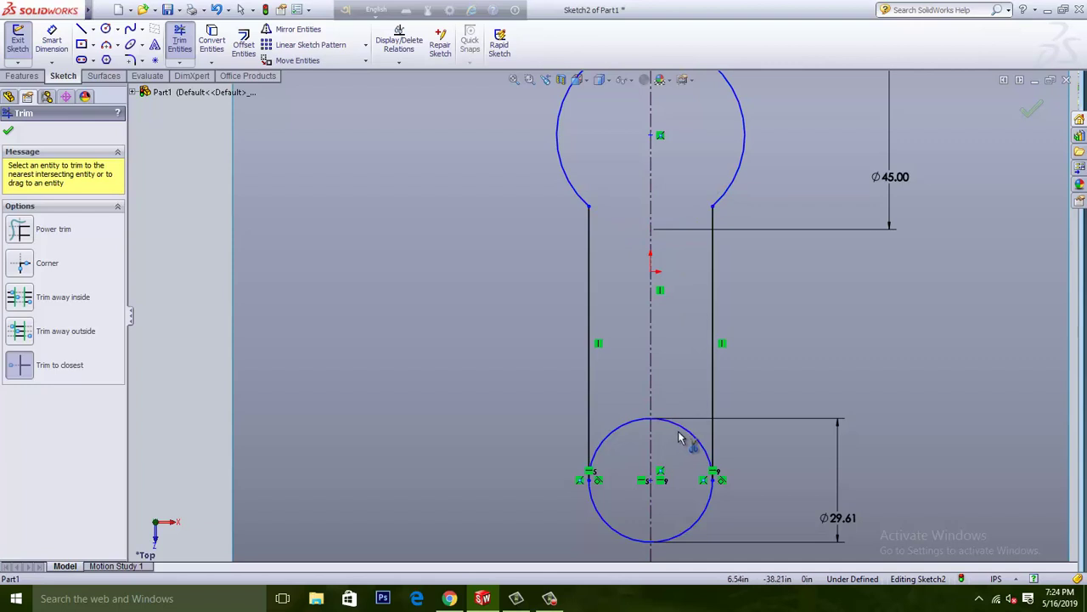
{"action": "left_click", "coordinate": [612, 435]}
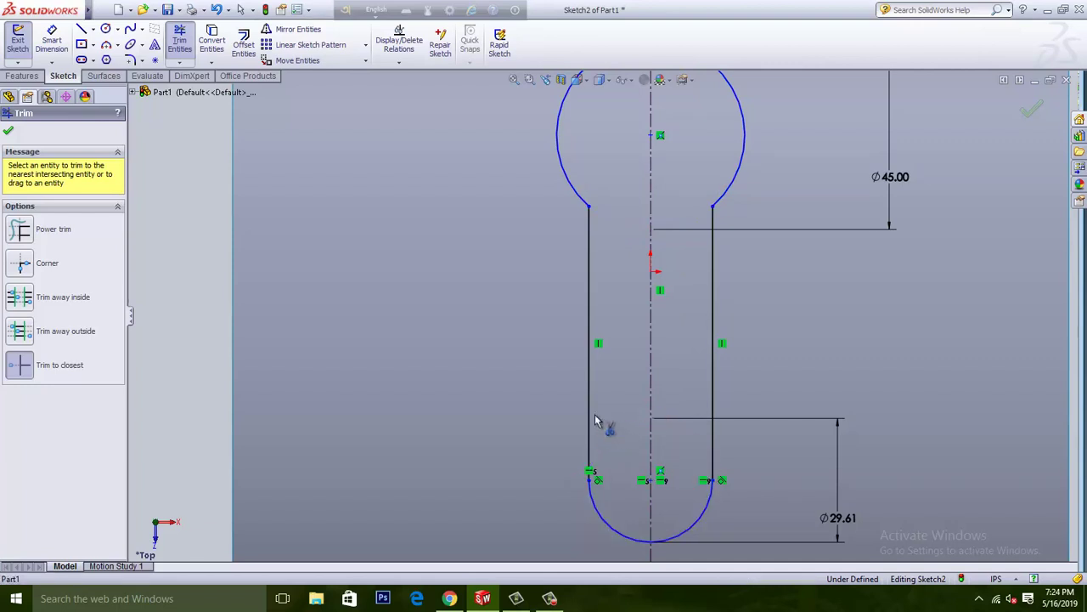
{"action": "left_click", "coordinate": [10, 133]}
{"action": "key", "text": "f"}
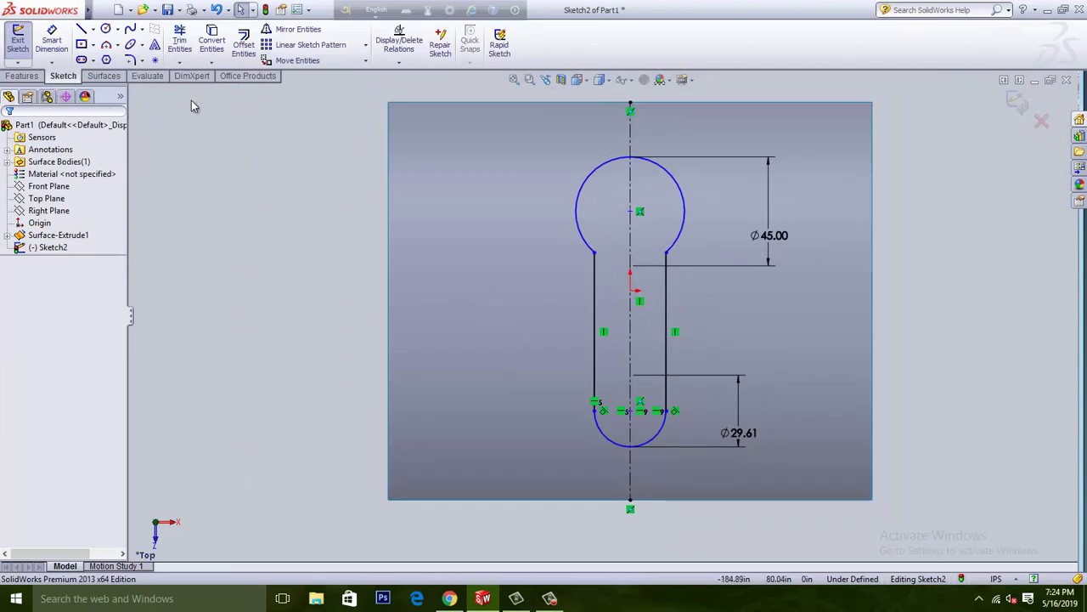
- Fillet the two corners where the vertical lines meet the upper arc with a 10 in radius
{"action": "left_click", "coordinate": [130, 61]}
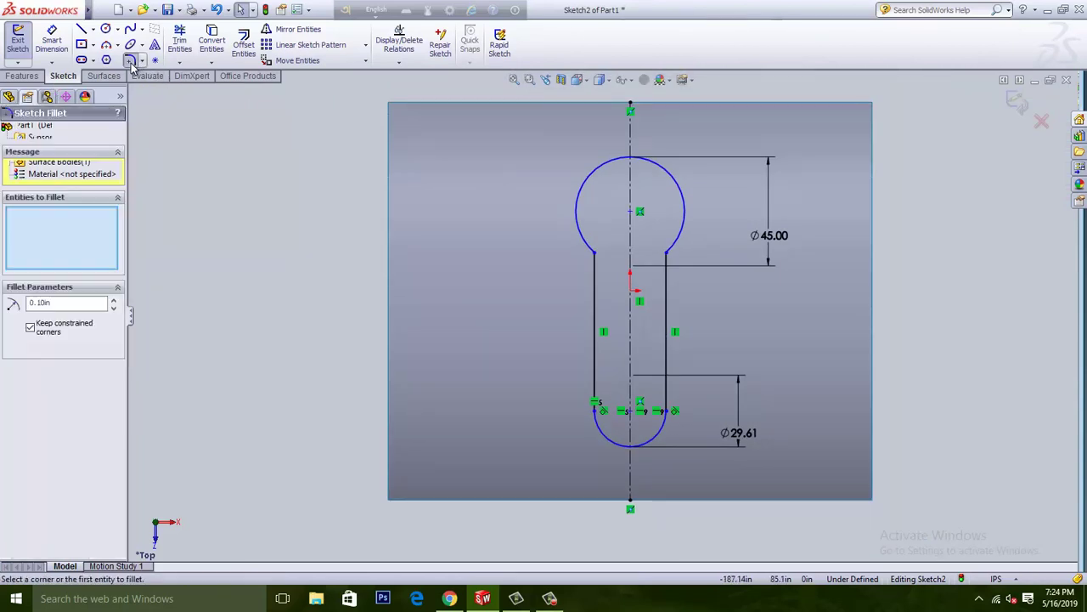
{"action": "left_click", "coordinate": [596, 258]}
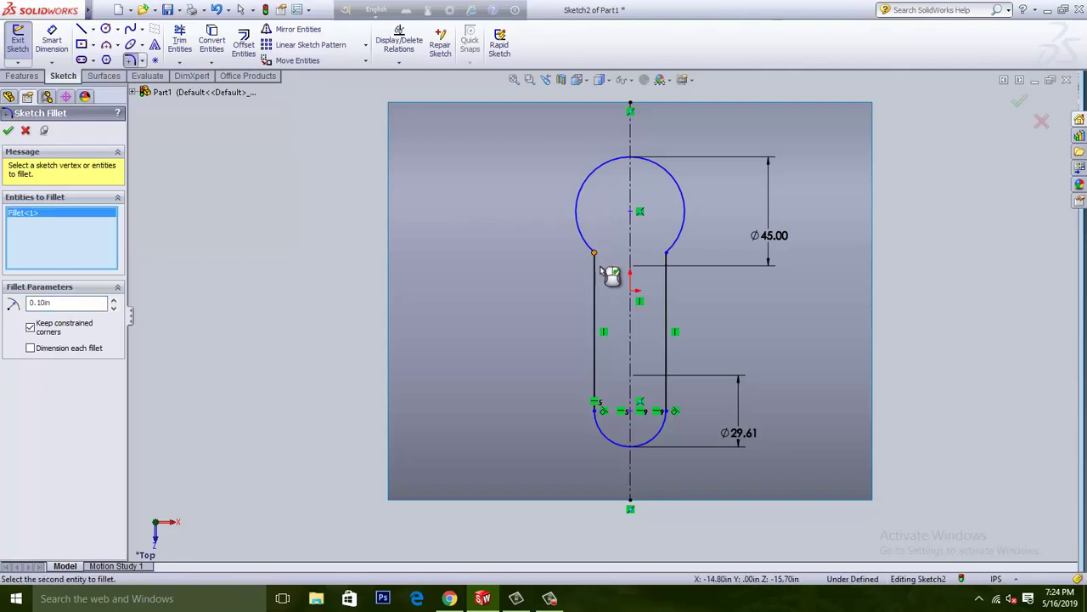
{"action": "left_click", "coordinate": [668, 255]}
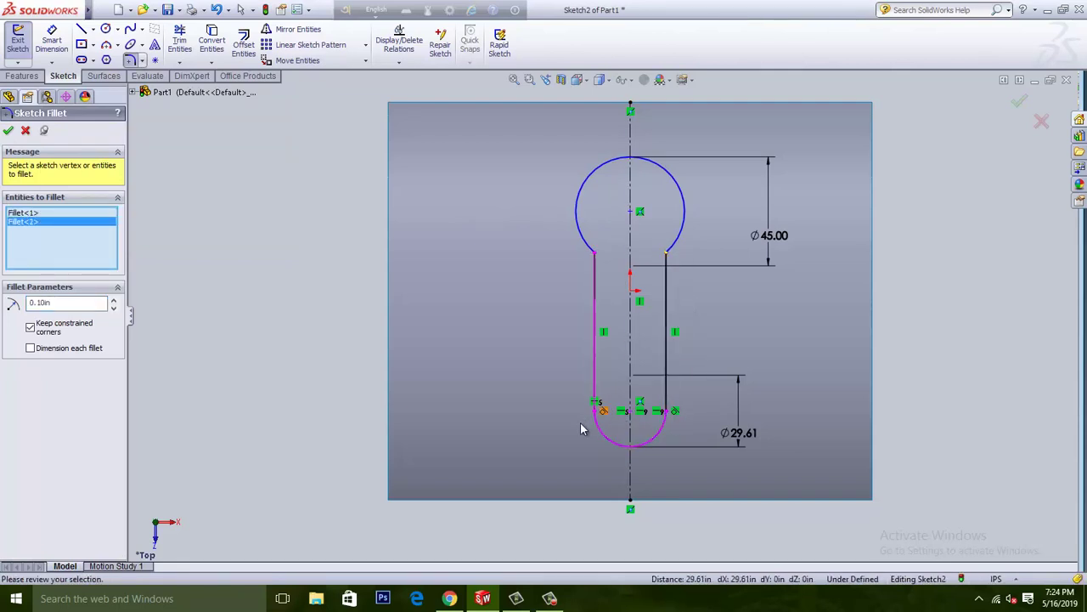
{"action": "scroll", "coordinate": [580, 422], "scroll_direction": "down", "scroll_amount": 1}
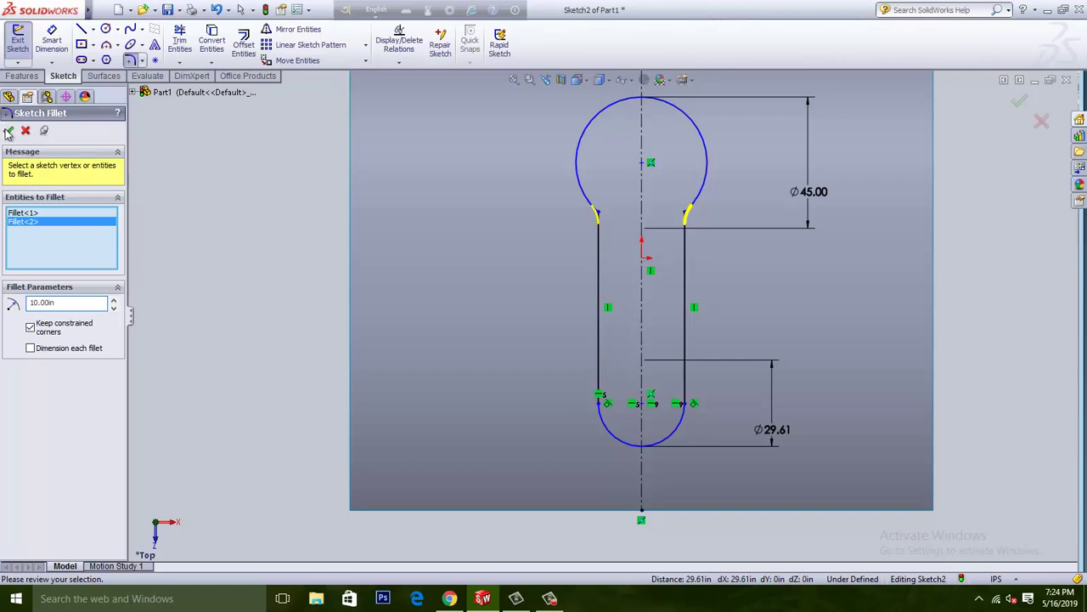
{"action": "left_click", "coordinate": [8, 132]}
{"action": "scroll", "coordinate": [677, 297], "scroll_direction": "down", "scroll_amount": 2}
{"action": "scroll", "coordinate": [677, 301], "scroll_direction": "up", "scroll_amount": 5}
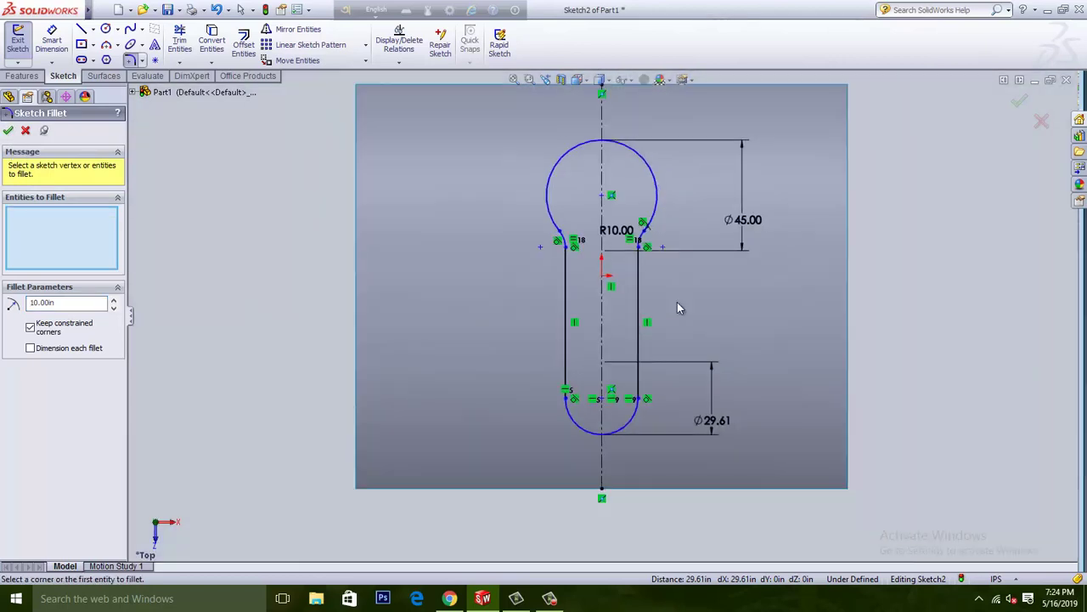
{"action": "left_click", "coordinate": [8, 130]}
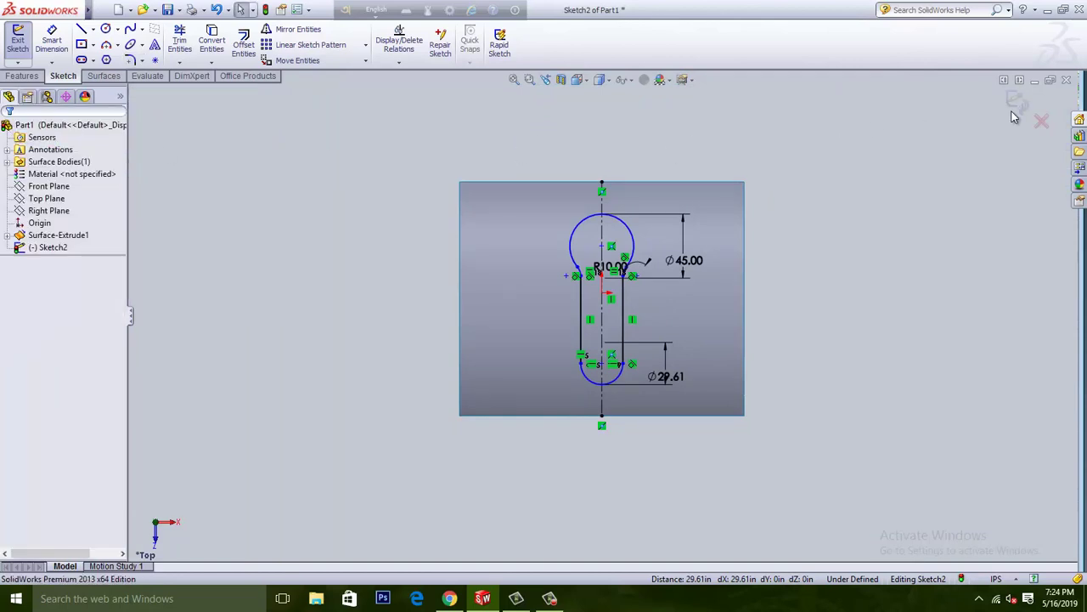
- Start a blind surface extrusion of the keyhole sketch from its sketch plane with a depth of 100 in
{"action": "mouse_move", "coordinate": [926, 406]}
{"action": "middle_mouse_down"}
{"action": "mouse_move", "coordinate": [833, 308]}
{"action": "mouse_move", "coordinate": [803, 335]}
{"action": "mouse_move", "coordinate": [723, 350]}
{"action": "mouse_move", "coordinate": [299, 197]}
{"action": "middle_mouse_up"}
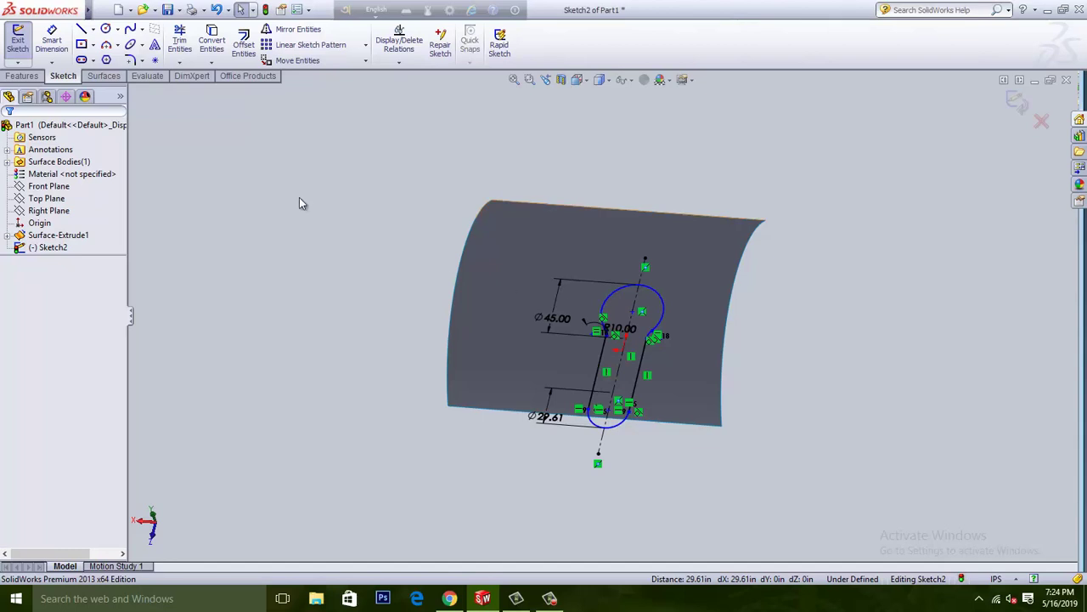
{"action": "left_click", "coordinate": [100, 75]}
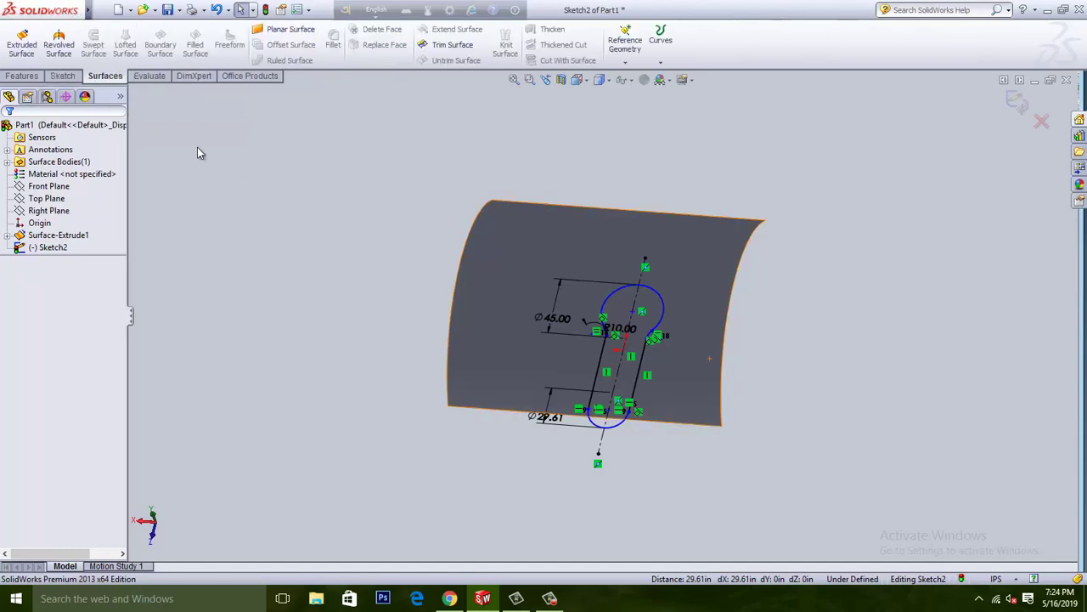
{"action": "left_click", "coordinate": [21, 42]}
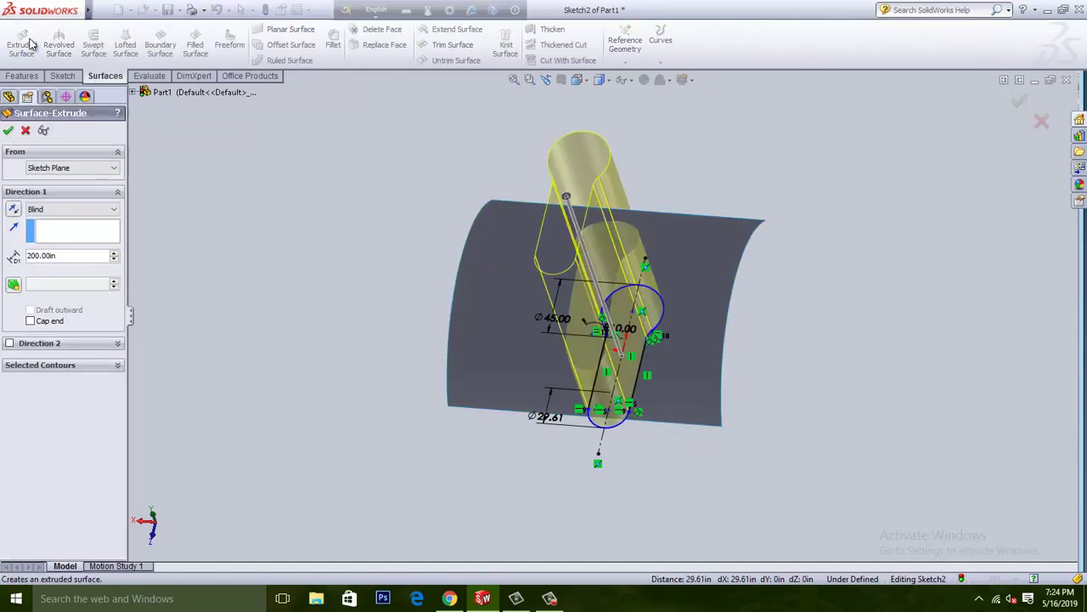
{"action": "mouse_move", "coordinate": [178, 167]}
{"action": "middle_mouse_down"}
{"action": "mouse_move", "coordinate": [260, 238]}
{"action": "mouse_move", "coordinate": [349, 286]}
{"action": "mouse_move", "coordinate": [383, 267]}
{"action": "mouse_move", "coordinate": [457, 276]}
{"action": "mouse_move", "coordinate": [457, 236]}
{"action": "middle_mouse_up"}
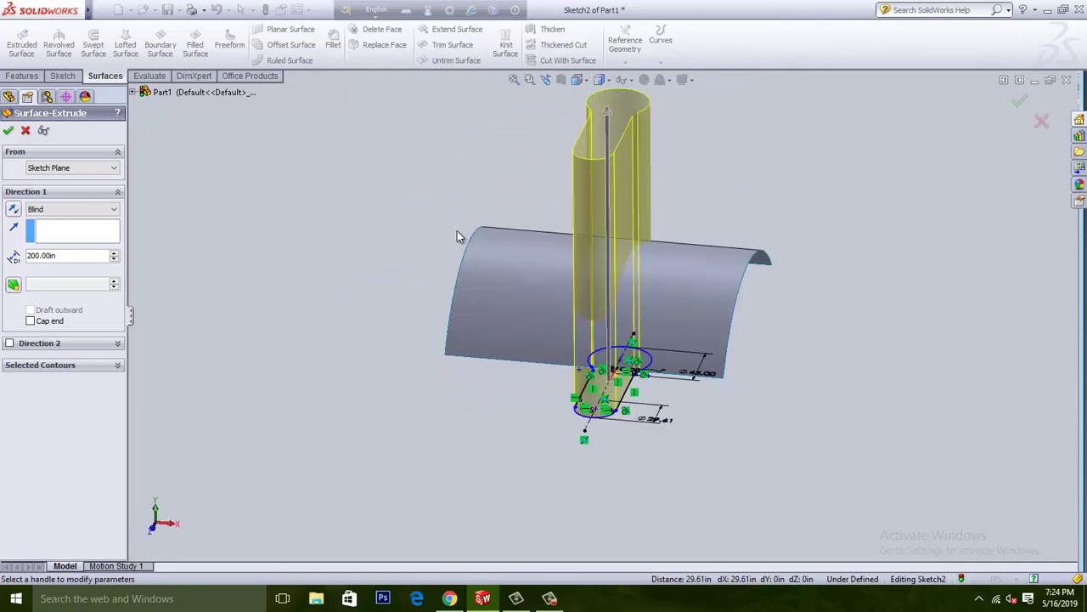
{"action": "double_click", "coordinate": [67, 258]}
{"action": "type", "text": "10"}
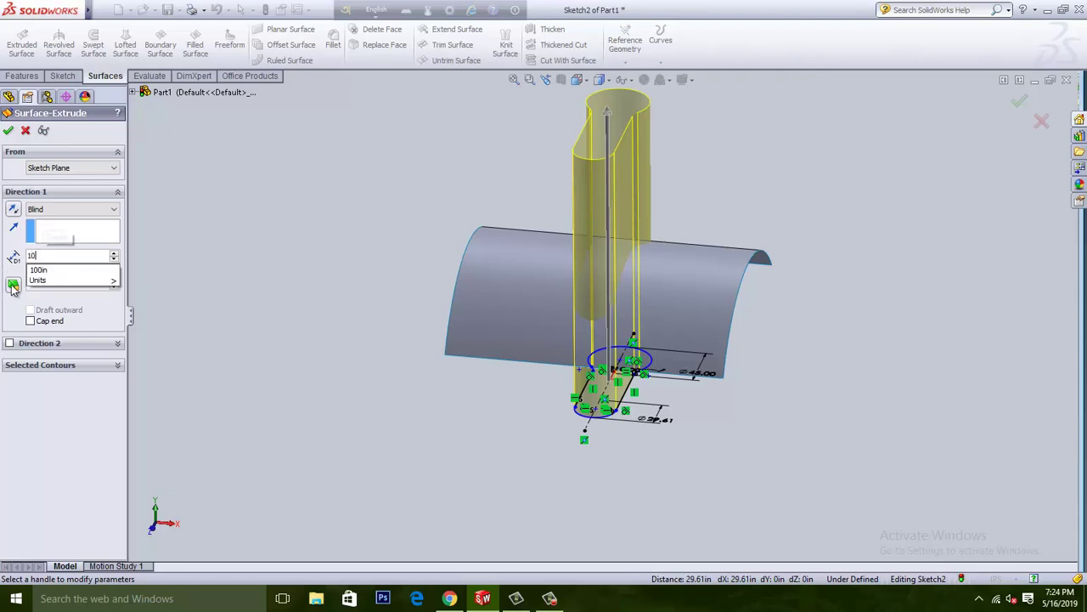
{"action": "type", "text": "0"}
{"action": "key", "text": "Return"}
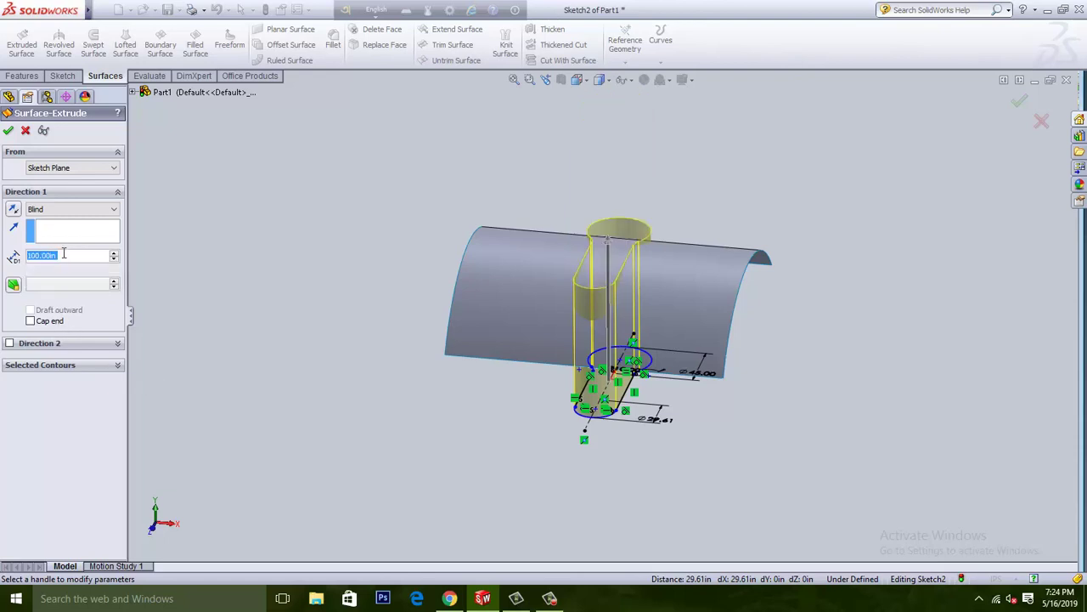
- Try a depth of 150 for the keyhole surface extrusion
{"action": "type", "text": "1"}
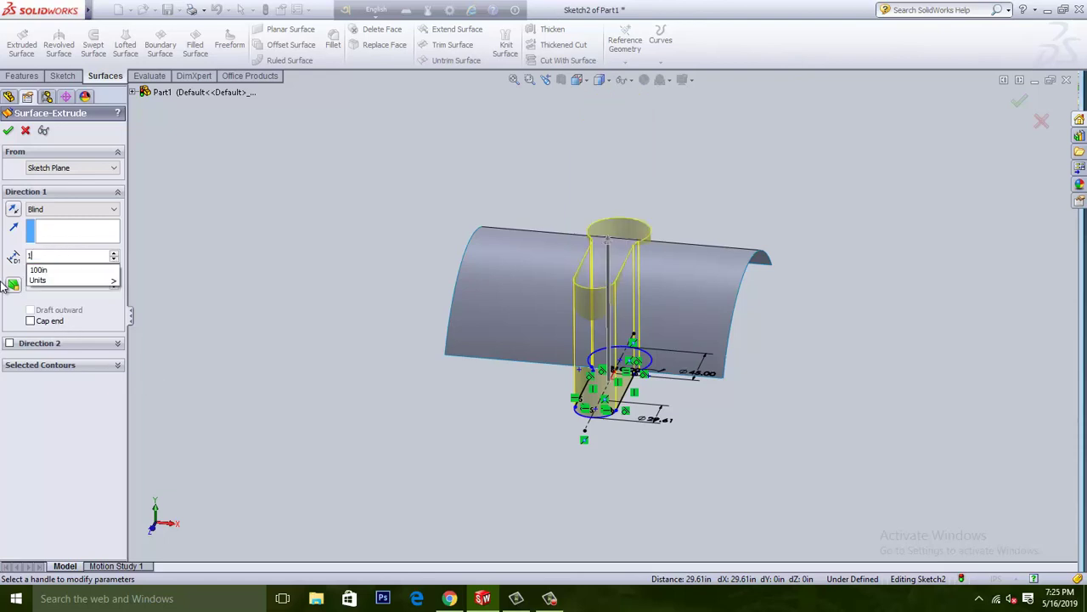
{"action": "type", "text": "50"}
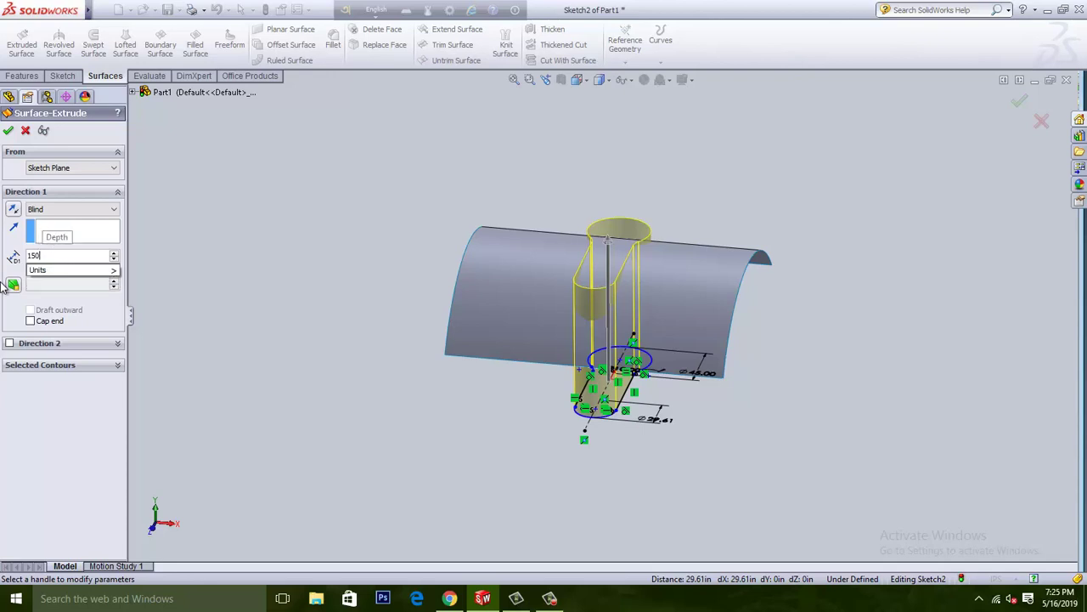
{"action": "mouse_move", "coordinate": [94, 270]}
{"action": "left_click", "coordinate": [146, 281]}
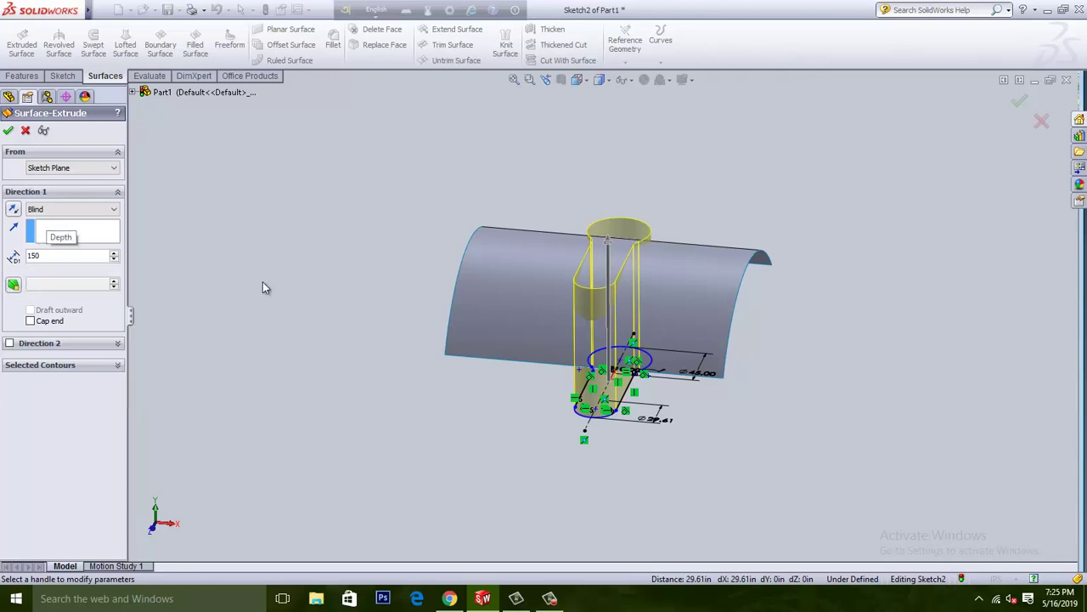
{"action": "key", "text": "Return"}
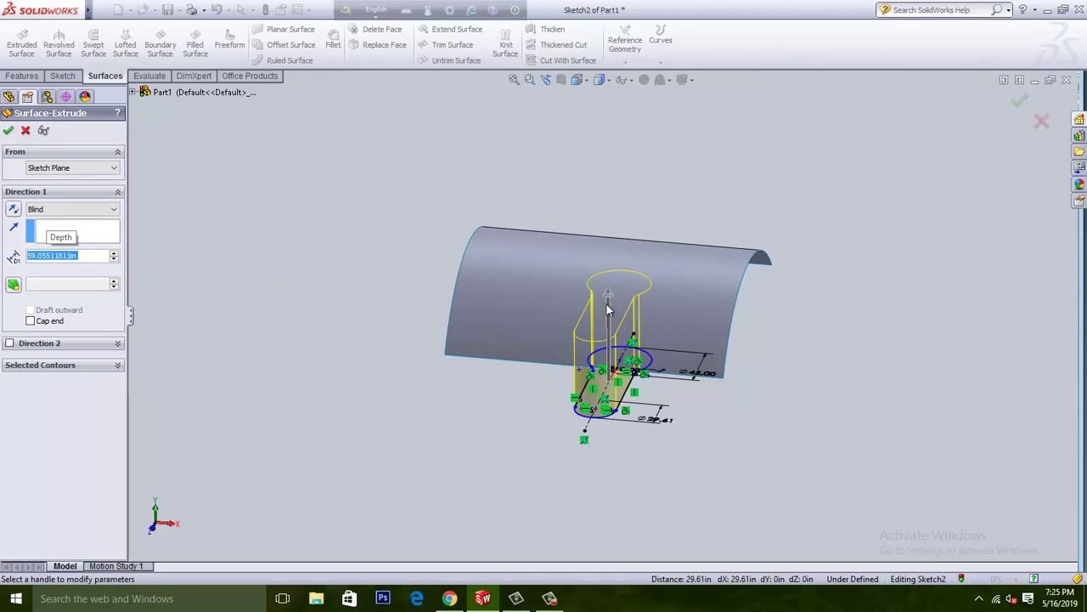
- Stretch the keyhole surface extrusion up through the curved surface to a depth of about 128.5 in and finish it
{"action": "left_click_drag", "start_coordinate": [609, 302], "coordinate": [607, 220]}
{"action": "middle_click_drag", "start_coordinate": [872, 388], "coordinate": [799, 391]}
{"action": "left_click", "coordinate": [576, 223]}
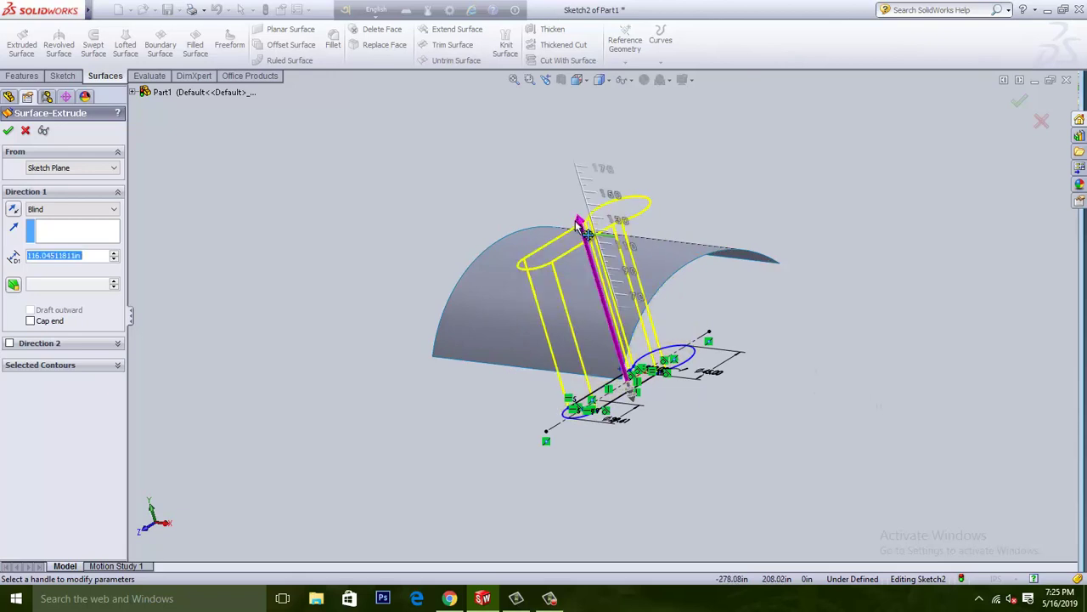
{"action": "left_click", "coordinate": [588, 236]}
{"action": "middle_click_drag", "start_coordinate": [628, 392], "coordinate": [405, 228]}
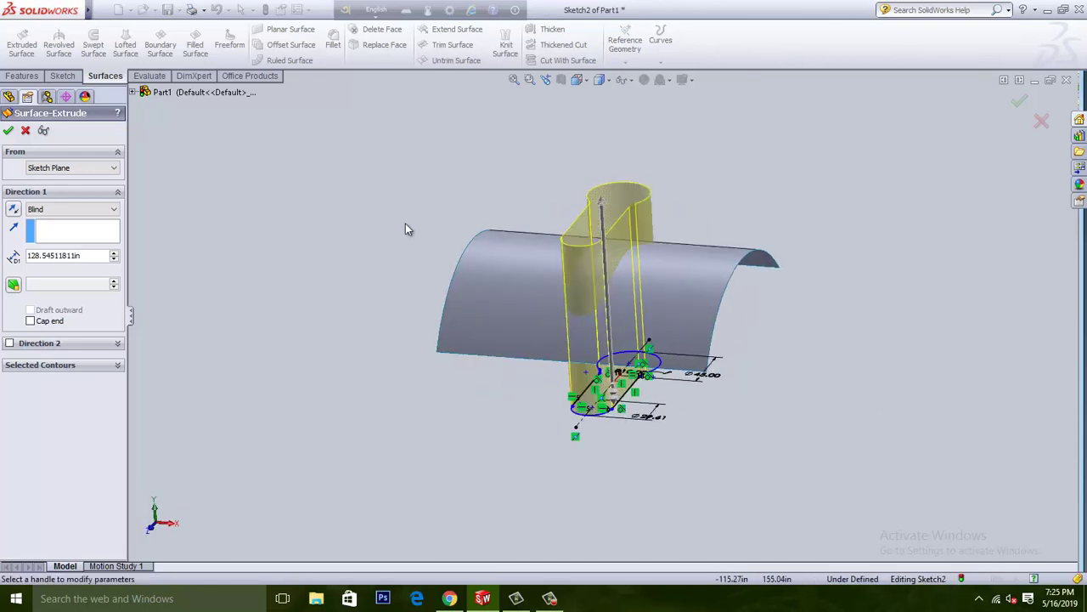
{"action": "left_click", "coordinate": [8, 132]}
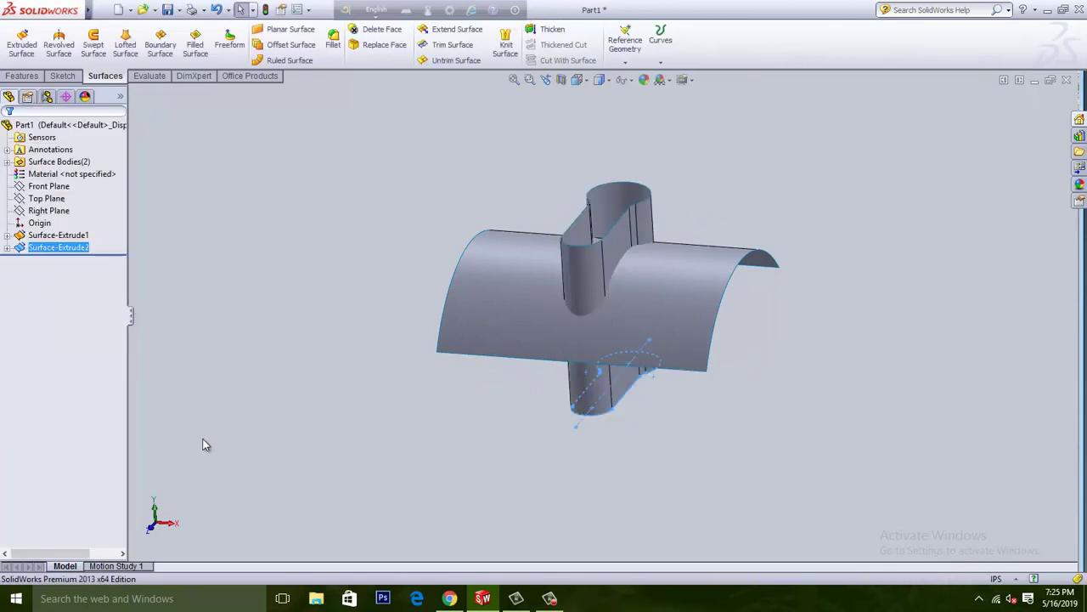
- Trim away the part of the keyhole surface below the curved surface, using the curved surface as the standard trim tool
{"action": "middle_click_drag", "start_coordinate": [230, 448], "coordinate": [269, 328]}
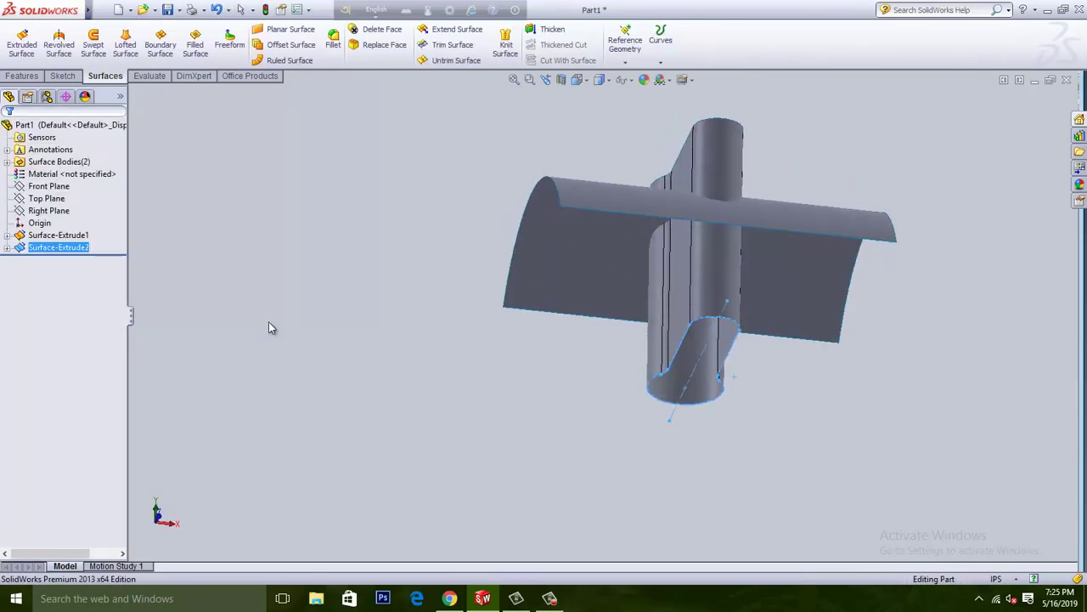
{"action": "left_click", "coordinate": [321, 323]}
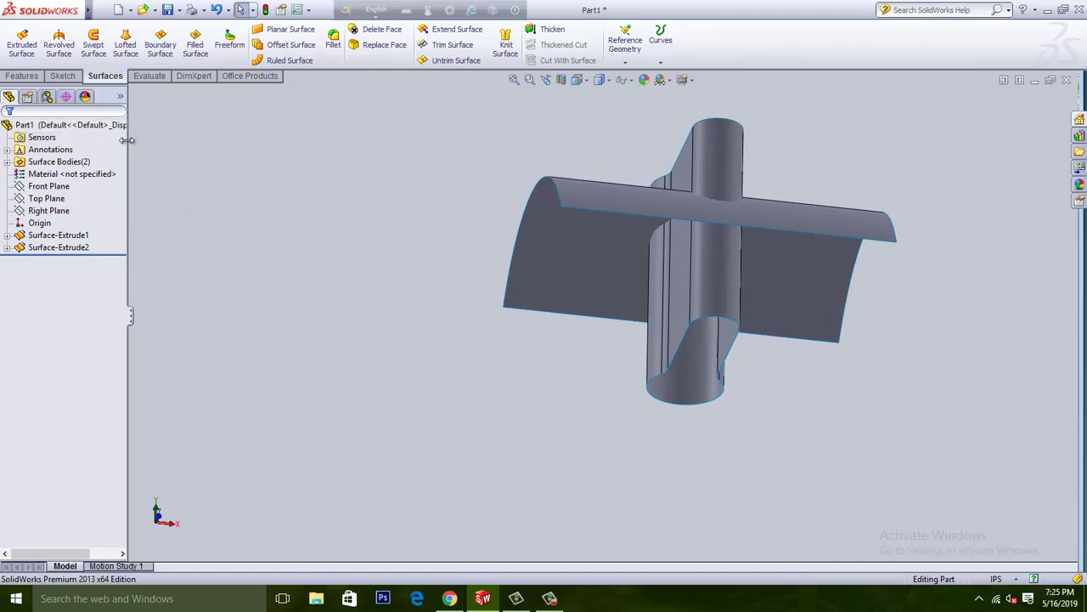
{"action": "middle_click_drag", "start_coordinate": [337, 161], "coordinate": [406, 215]}
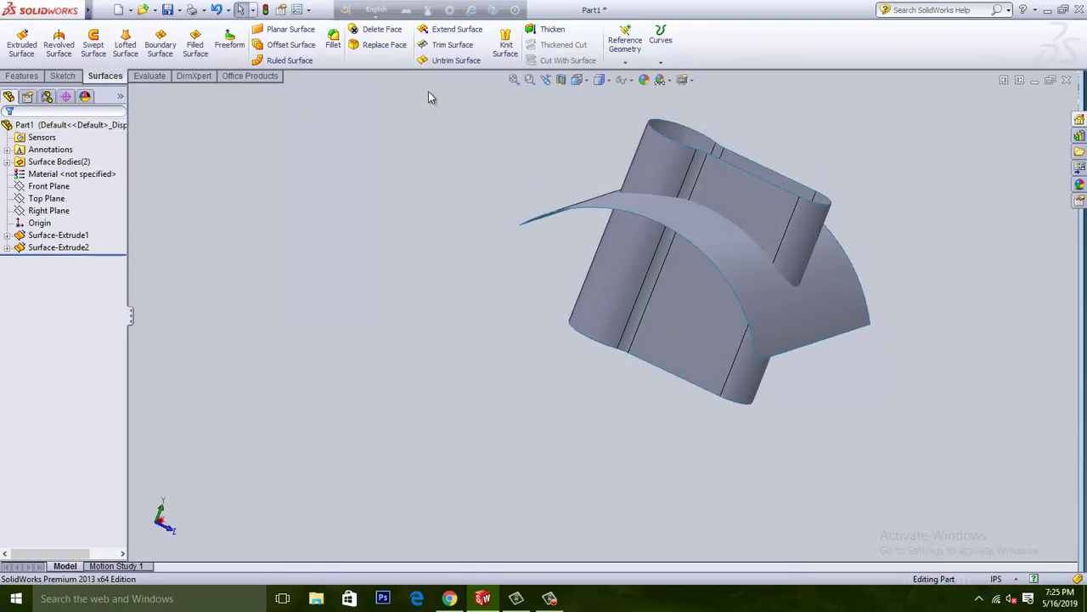
{"action": "left_click", "coordinate": [452, 44]}
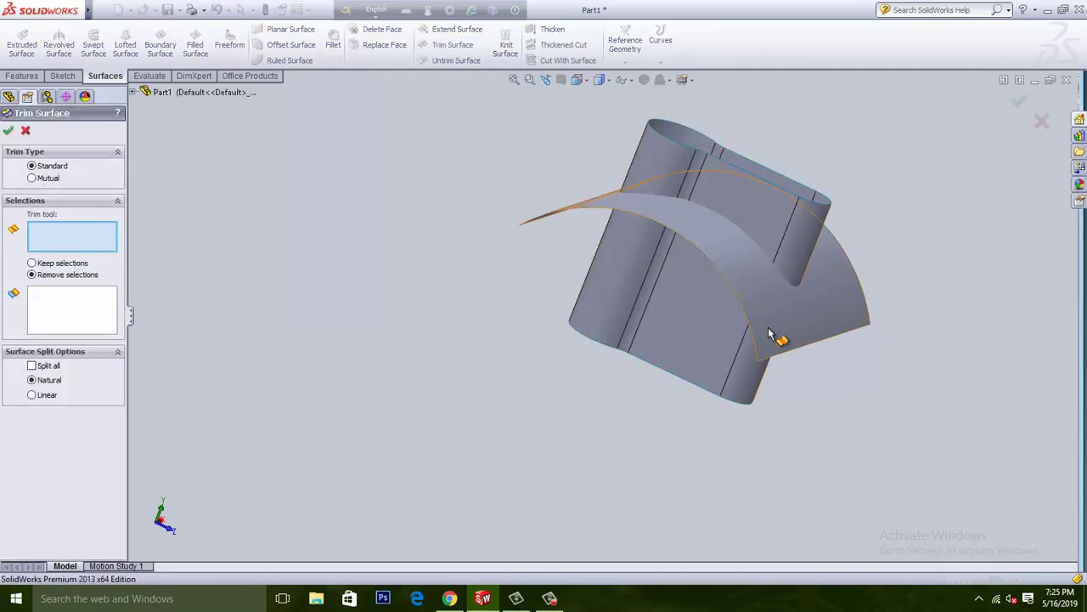
{"action": "middle_click_drag", "start_coordinate": [294, 332], "coordinate": [264, 290]}
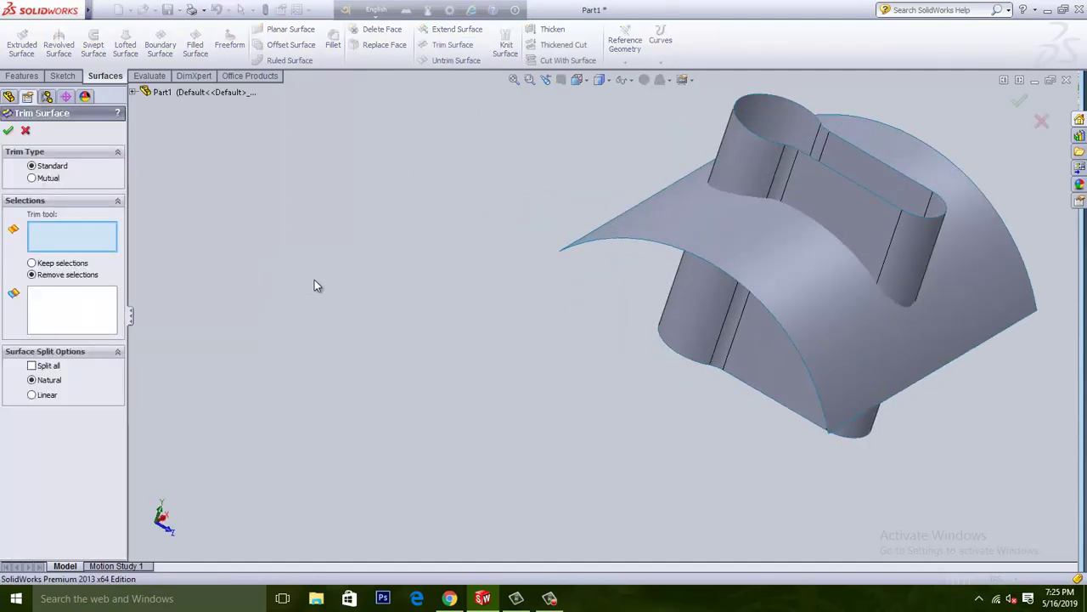
{"action": "left_click", "coordinate": [751, 254]}
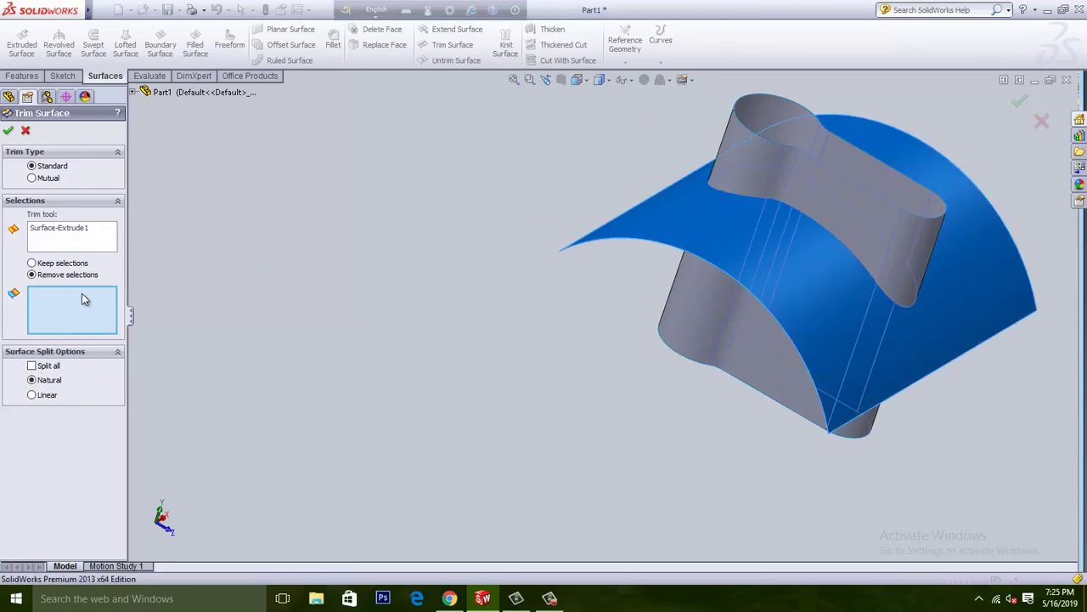
{"action": "left_click", "coordinate": [694, 331]}
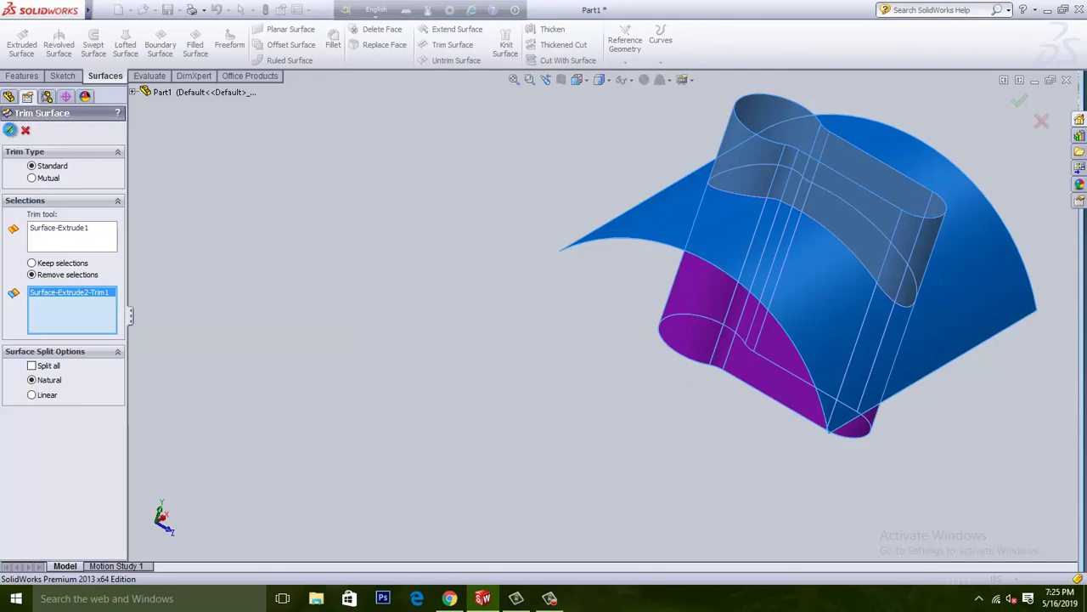
{"action": "left_click", "coordinate": [10, 129]}
- Trim the curved surface with the keyhole wall as trim tool, removing the region inside the keyhole outline
{"action": "middle_click_drag", "start_coordinate": [384, 395], "coordinate": [304, 405]}
{"action": "scroll", "coordinate": [471, 332], "scroll_direction": "up", "scroll_amount": 3}
{"action": "scroll", "coordinate": [779, 270], "scroll_direction": "down", "scroll_amount": 2}
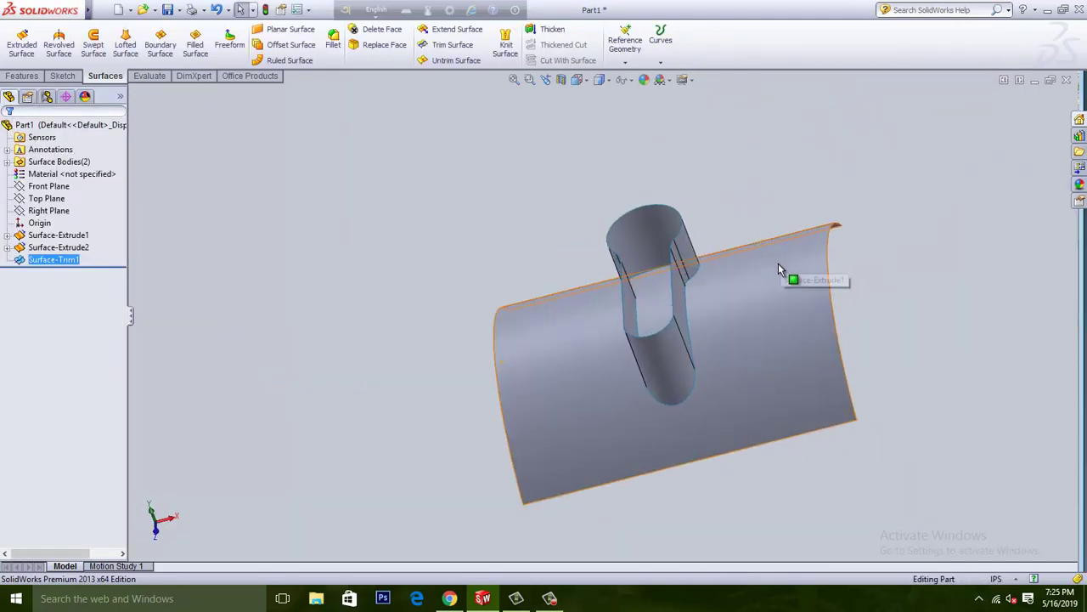
{"action": "middle_click_drag", "start_coordinate": [863, 286], "coordinate": [569, 327]}
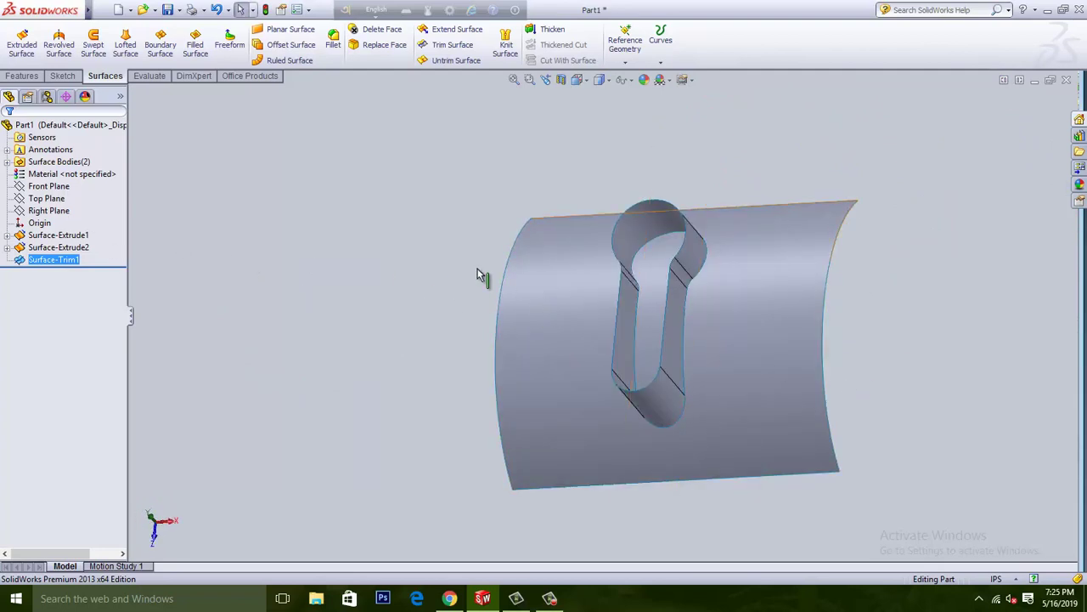
{"action": "left_click", "coordinate": [446, 44]}
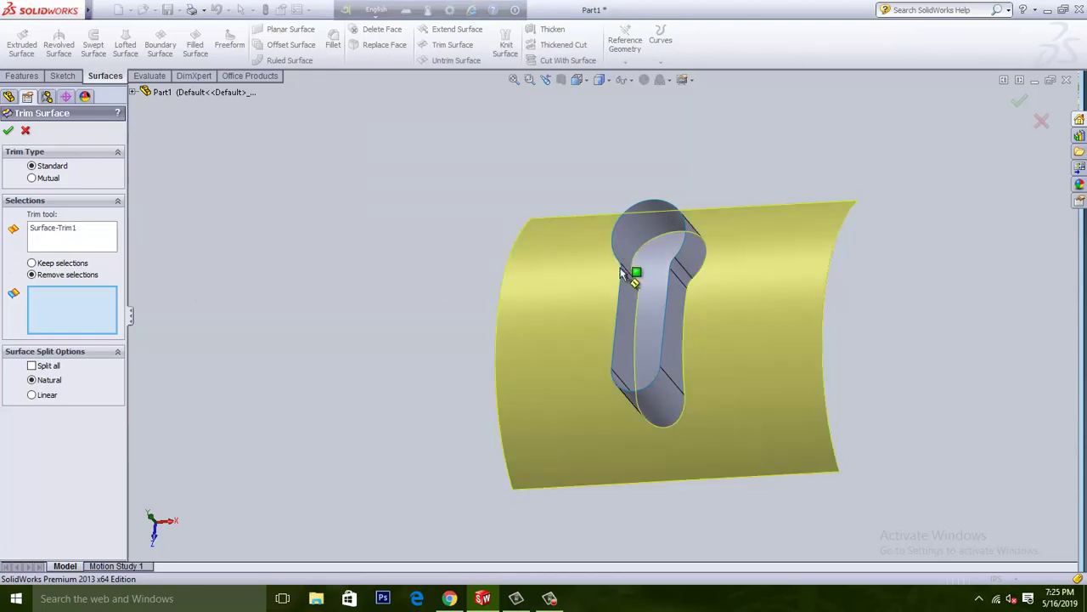
{"action": "middle_click_drag", "start_coordinate": [535, 282], "coordinate": [694, 340]}
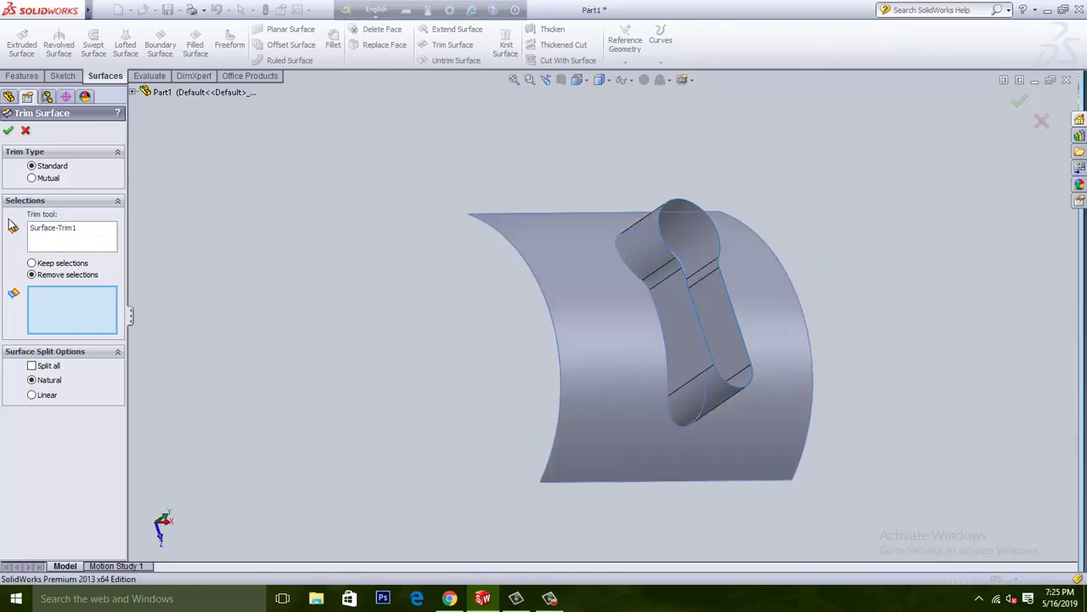
{"action": "left_click", "coordinate": [89, 239]}
{"action": "left_click", "coordinate": [672, 283]}
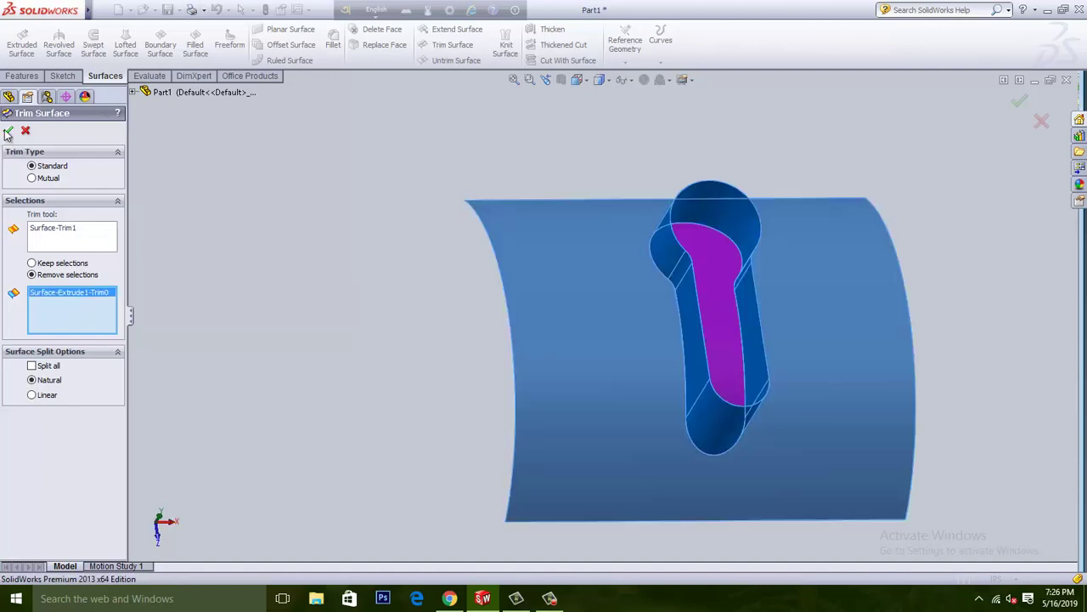
{"action": "left_click", "coordinate": [9, 132]}
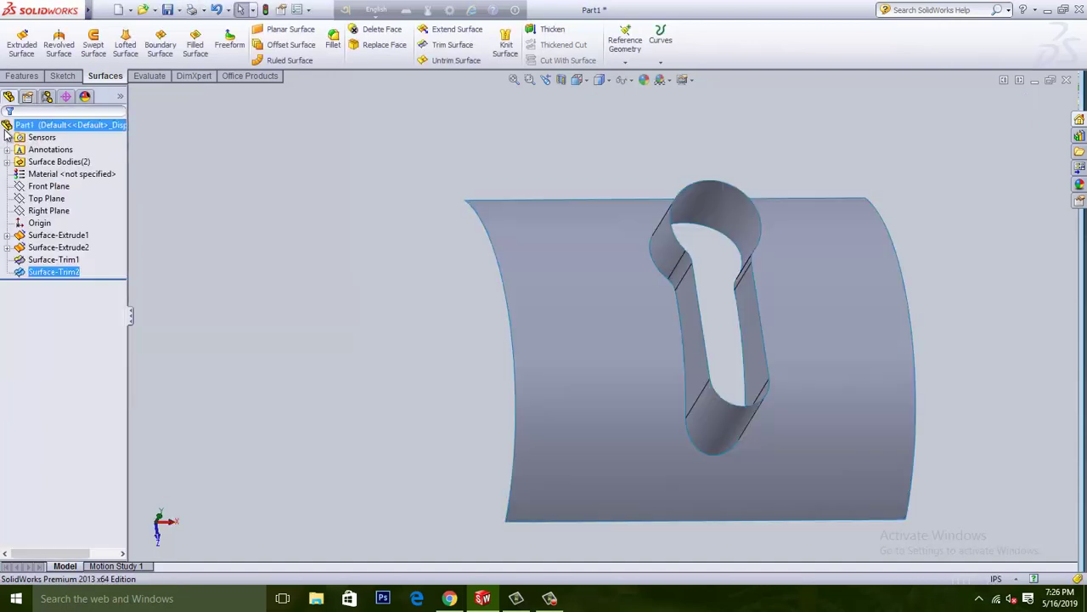
- Examine the trimmed keyhole opening and its raised wall from several angles and distances
{"action": "middle_click_drag", "start_coordinate": [235, 218], "coordinate": [677, 429]}
{"action": "middle_click_drag", "start_coordinate": [480, 333], "coordinate": [490, 296]}
{"action": "middle_click_drag", "start_coordinate": [1002, 426], "coordinate": [886, 369]}
{"action": "middle_click_drag", "start_coordinate": [262, 496], "coordinate": [385, 398]}
{"action": "scroll", "coordinate": [581, 310], "scroll_direction": "down", "scroll_amount": 1}
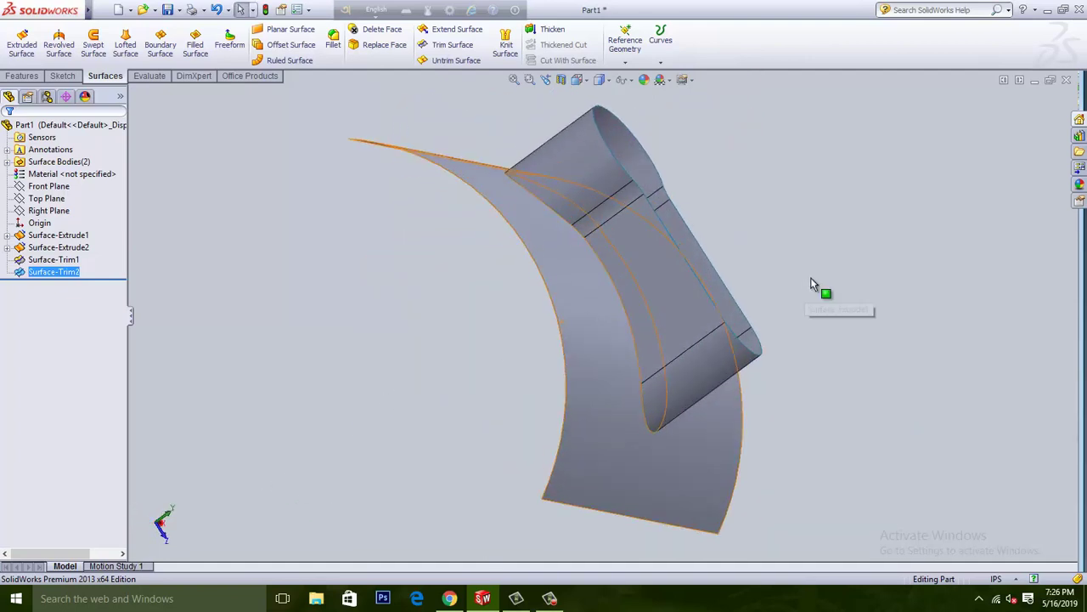
{"action": "scroll", "coordinate": [814, 289], "scroll_direction": "down", "scroll_amount": 2}
{"action": "middle_click_drag", "start_coordinate": [798, 304], "coordinate": [726, 381]}
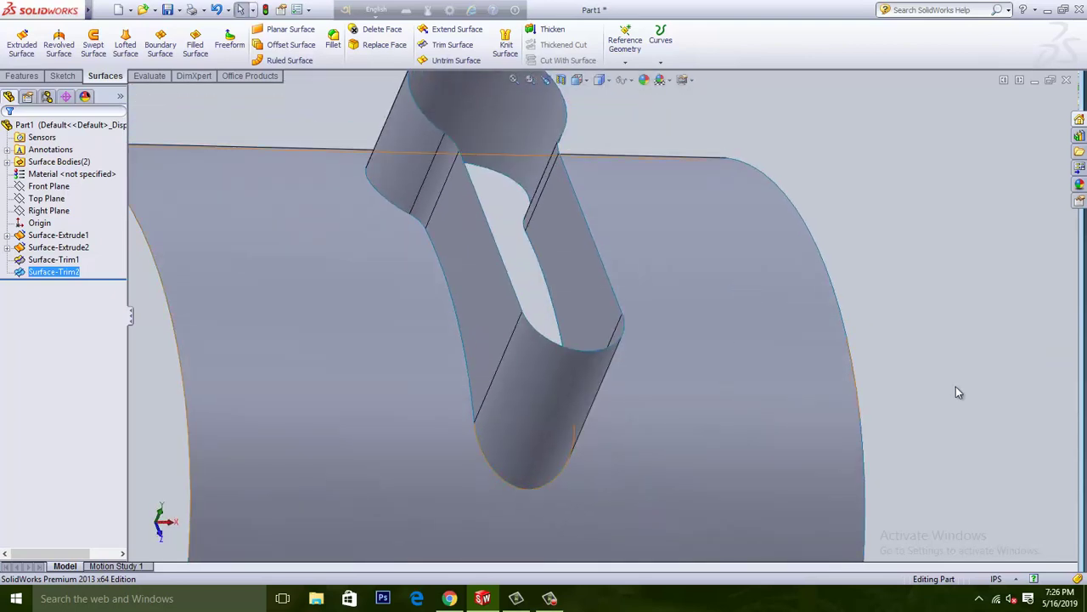
{"action": "scroll", "coordinate": [935, 378], "scroll_direction": "up", "scroll_amount": 4}
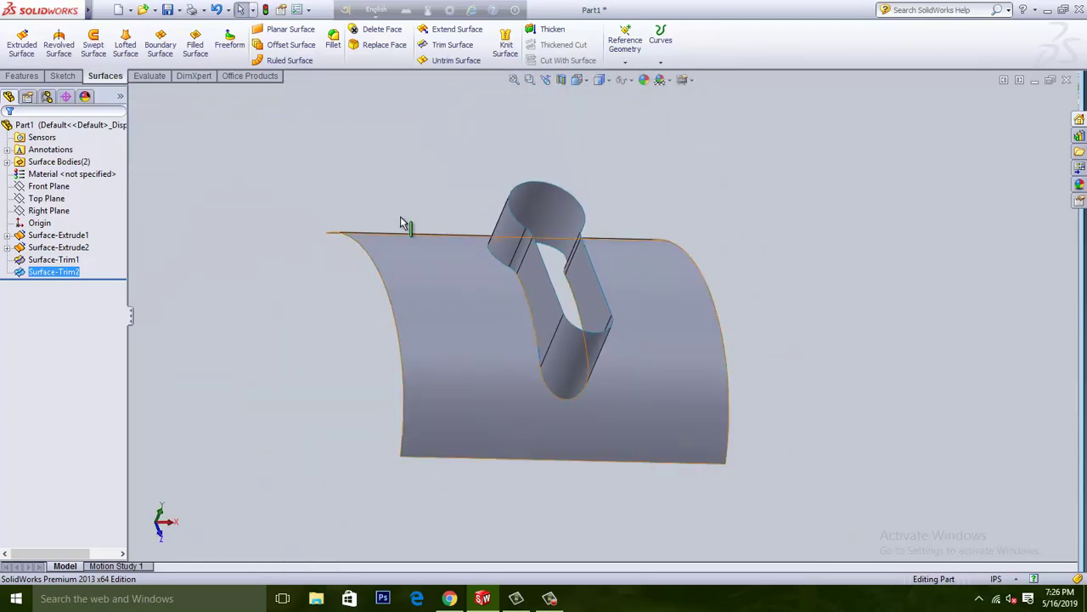
{"action": "middle_click_drag", "start_coordinate": [370, 163], "coordinate": [340, 213]}
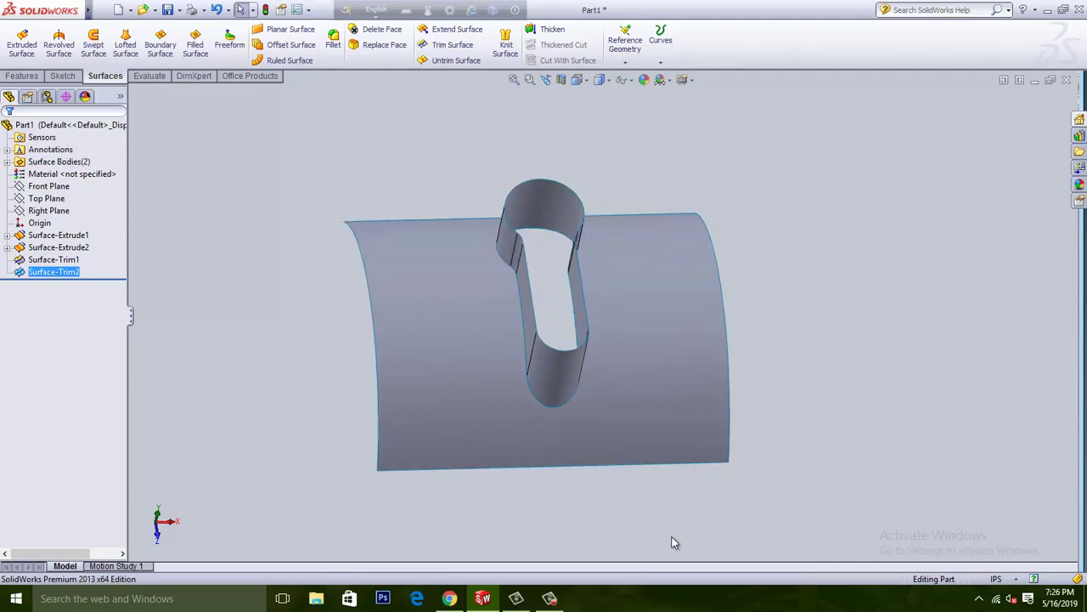
{"action": "middle_click_drag", "start_coordinate": [782, 371], "coordinate": [811, 245]}
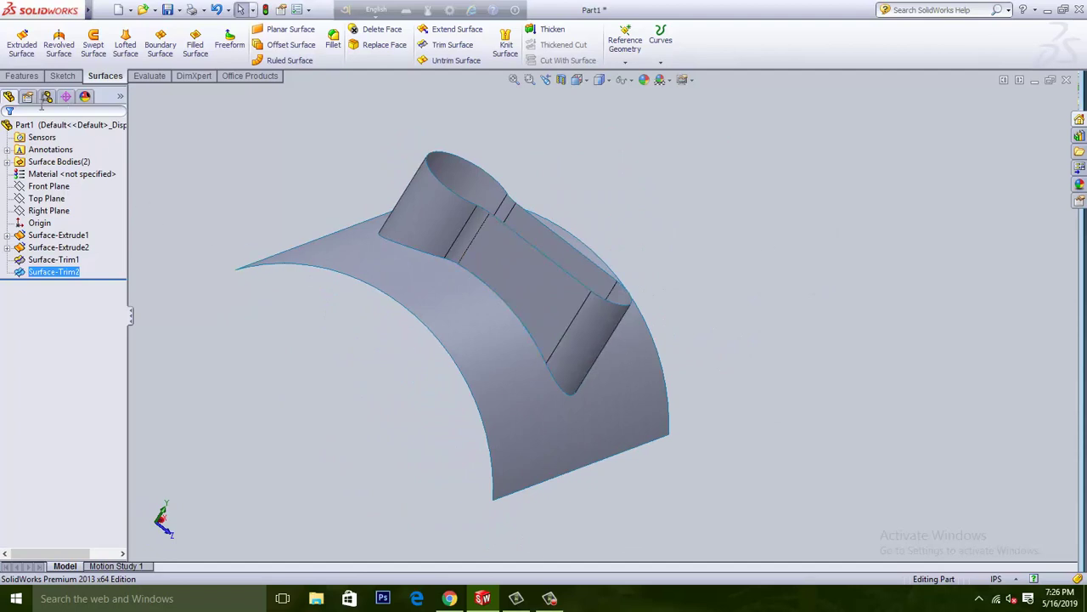
{"action": "middle_click_drag", "start_coordinate": [264, 213], "coordinate": [254, 240]}
- Draw a line in a new 3D sketch across the raised keyhole rim, joining the two ends of its large arc, and finish the sketch
{"action": "left_click", "coordinate": [62, 75]}
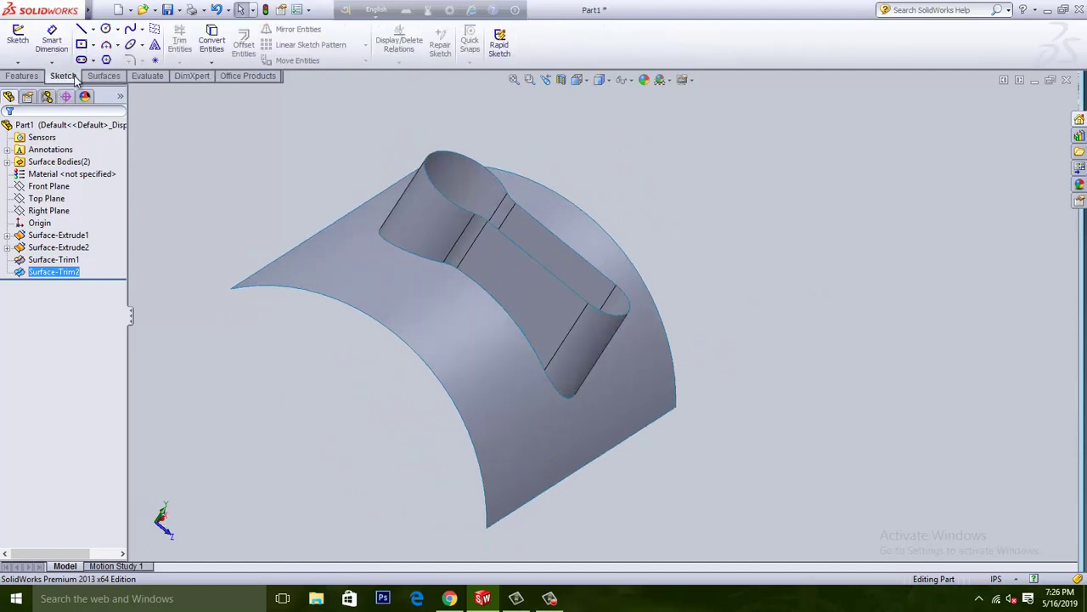
{"action": "left_click", "coordinate": [18, 63]}
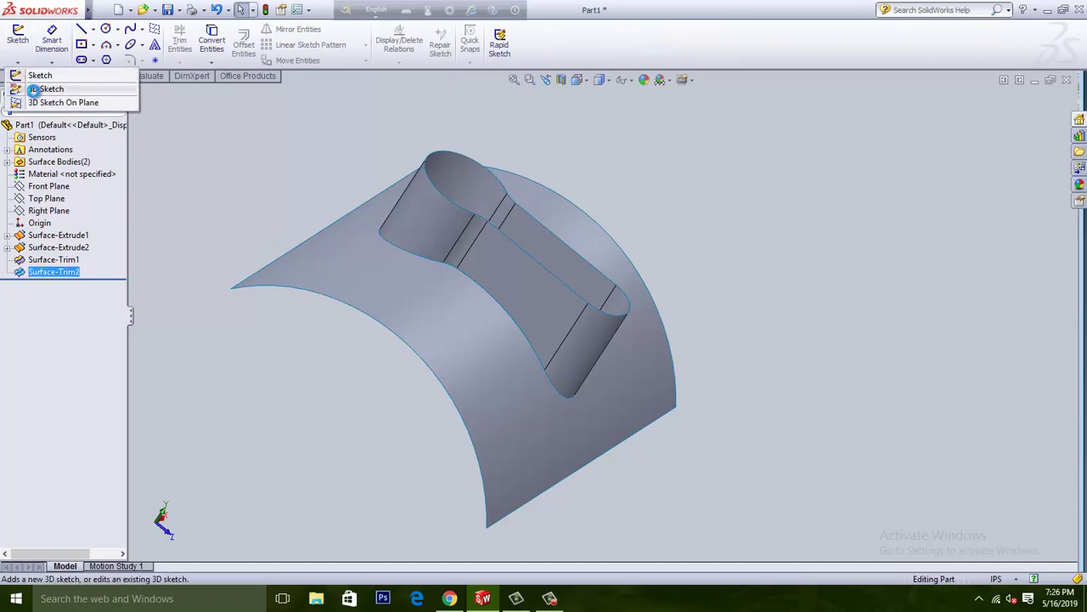
{"action": "left_click", "coordinate": [32, 90]}
{"action": "left_click", "coordinate": [82, 29]}
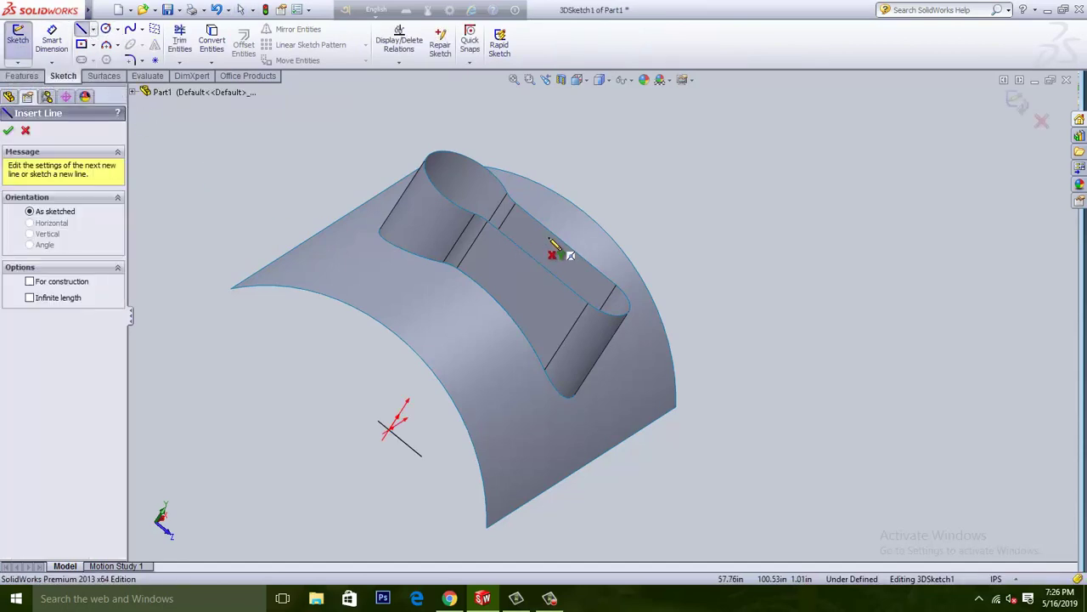
{"action": "scroll", "coordinate": [553, 246], "scroll_direction": "down", "scroll_amount": 3}
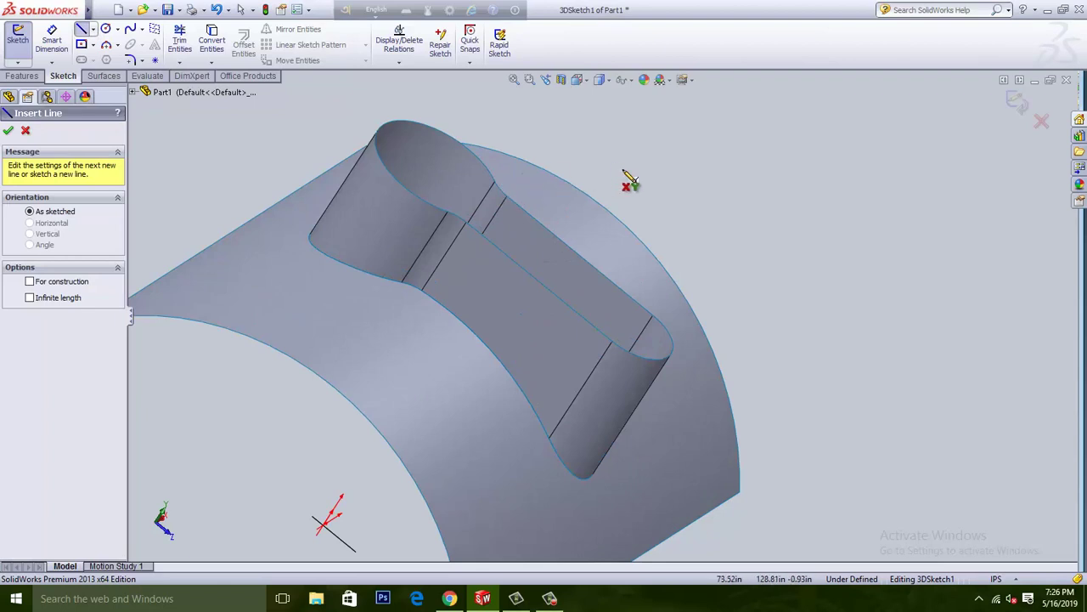
{"action": "middle_click_drag", "start_coordinate": [629, 181], "coordinate": [595, 281]}
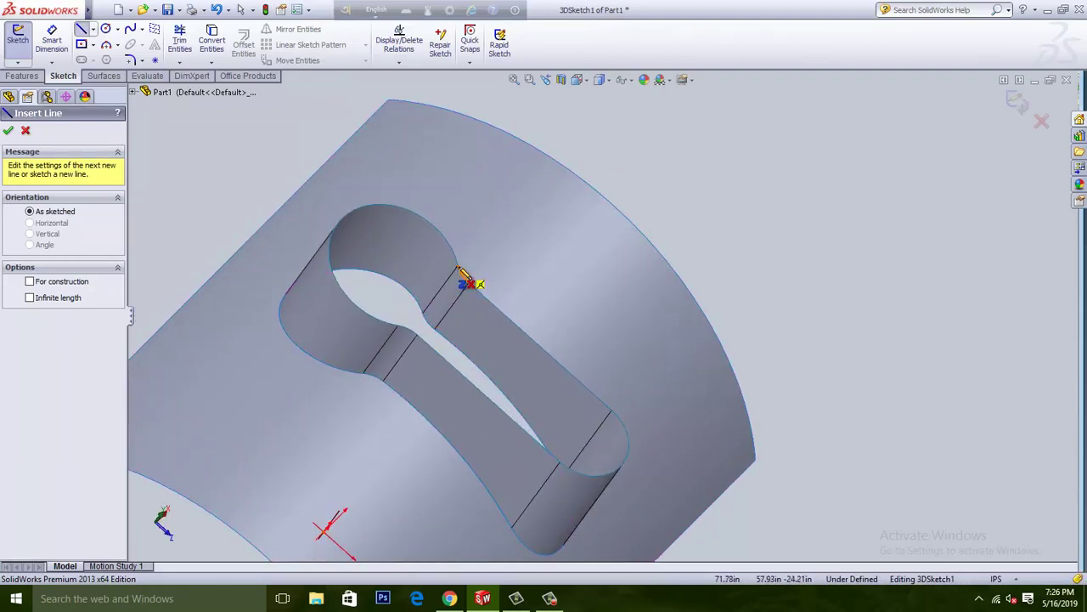
{"action": "scroll", "coordinate": [522, 249], "scroll_direction": "down", "scroll_amount": 2}
{"action": "scroll", "coordinate": [602, 274], "scroll_direction": "down", "scroll_amount": 2}
{"action": "middle_click_drag", "start_coordinate": [849, 231], "coordinate": [829, 262]}
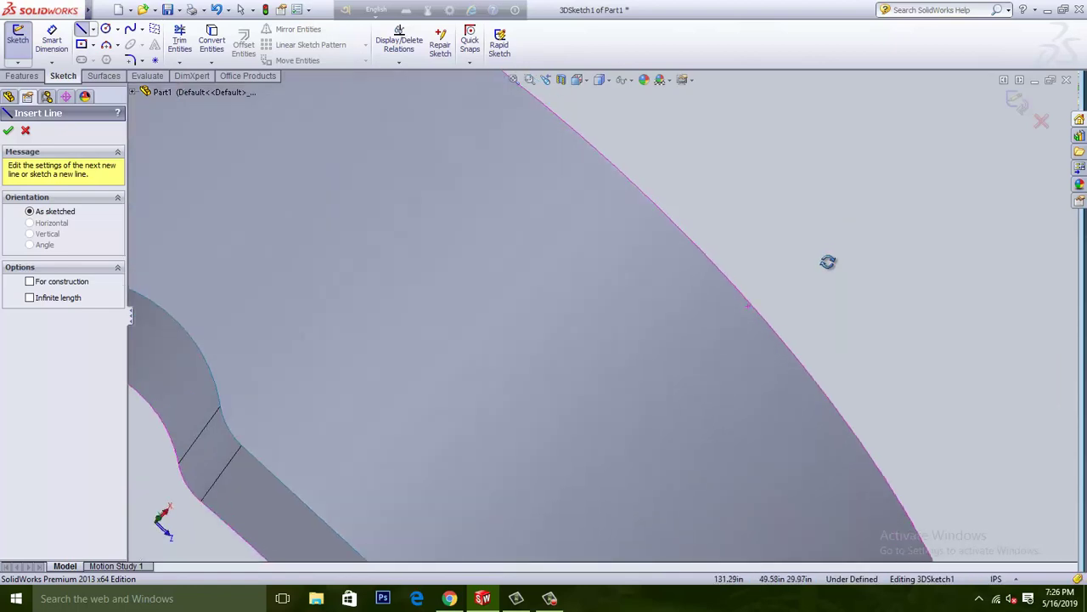
{"action": "scroll", "coordinate": [485, 381], "scroll_direction": "up", "scroll_amount": 4}
{"action": "scroll", "coordinate": [371, 383], "scroll_direction": "down", "scroll_amount": 2}
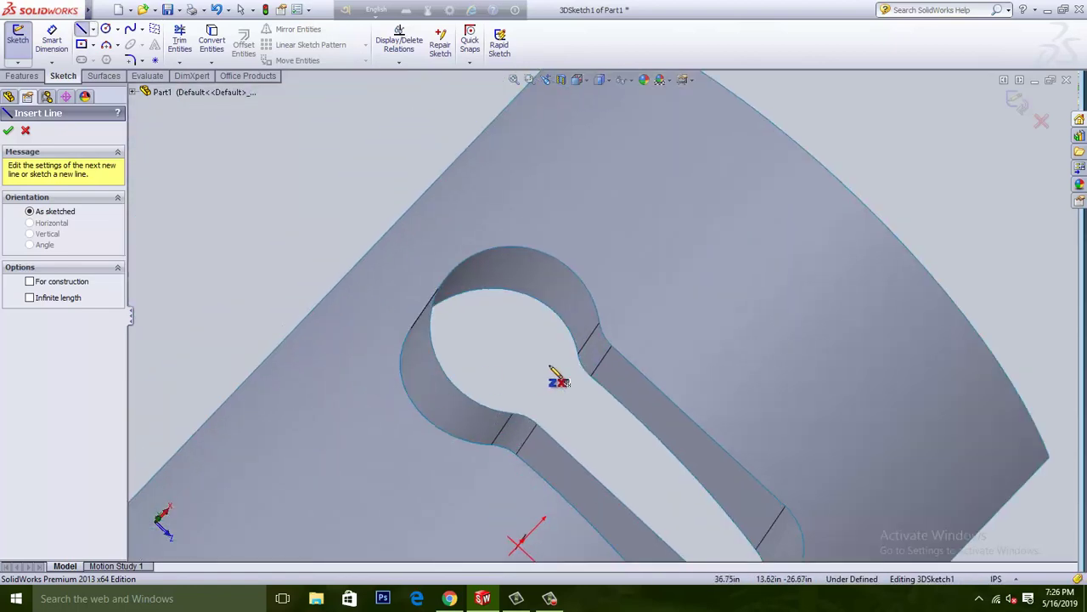
{"action": "left_click", "coordinate": [600, 322]}
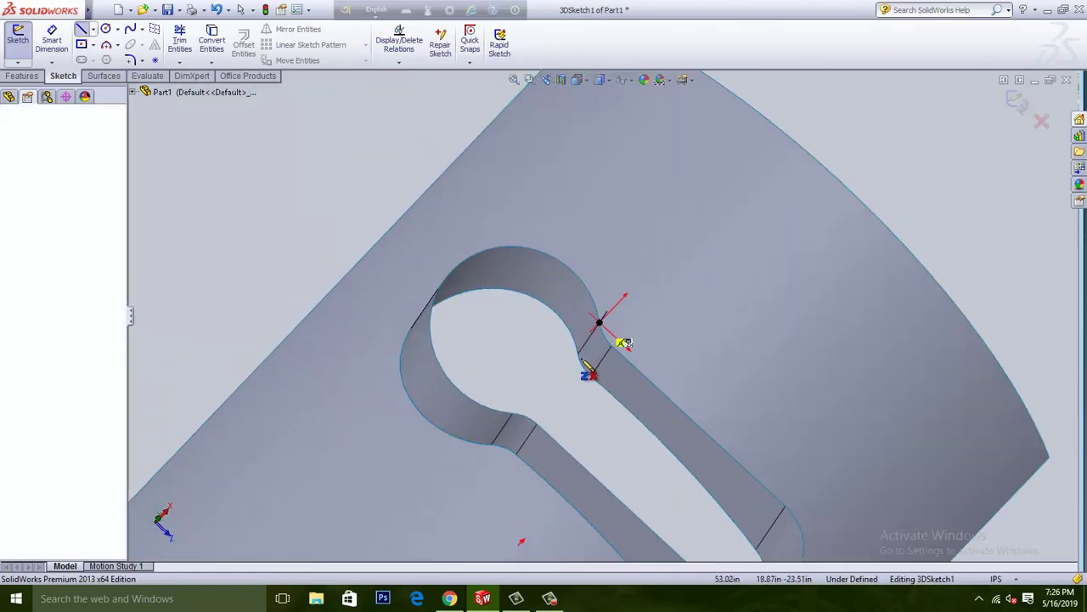
{"action": "left_click", "coordinate": [513, 414]}
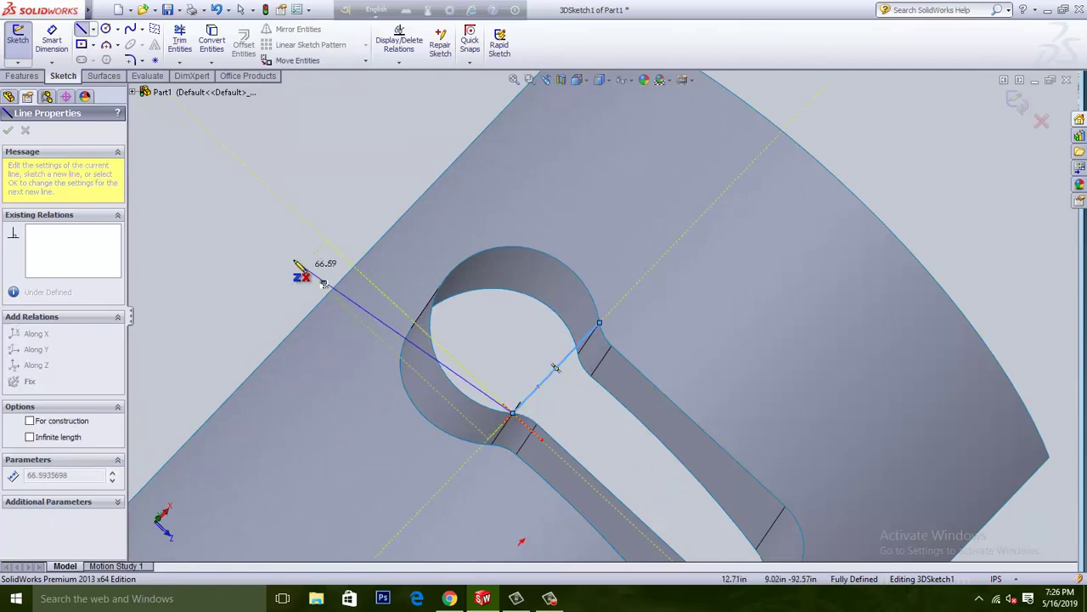
{"action": "right_click", "coordinate": [267, 230]}
{"action": "left_click", "coordinate": [304, 232]}
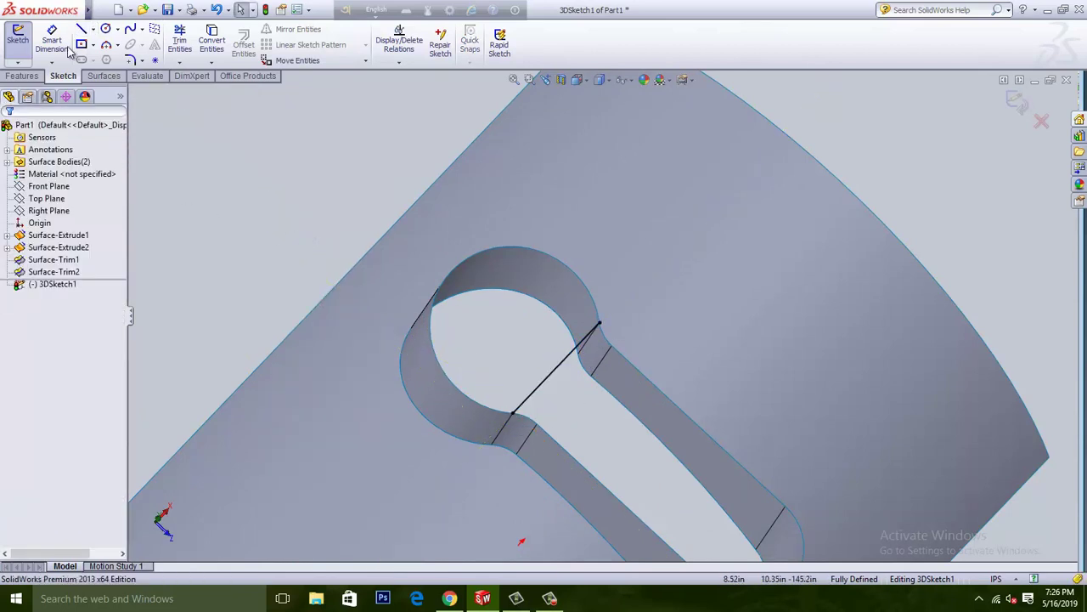
{"action": "left_click", "coordinate": [105, 76]}
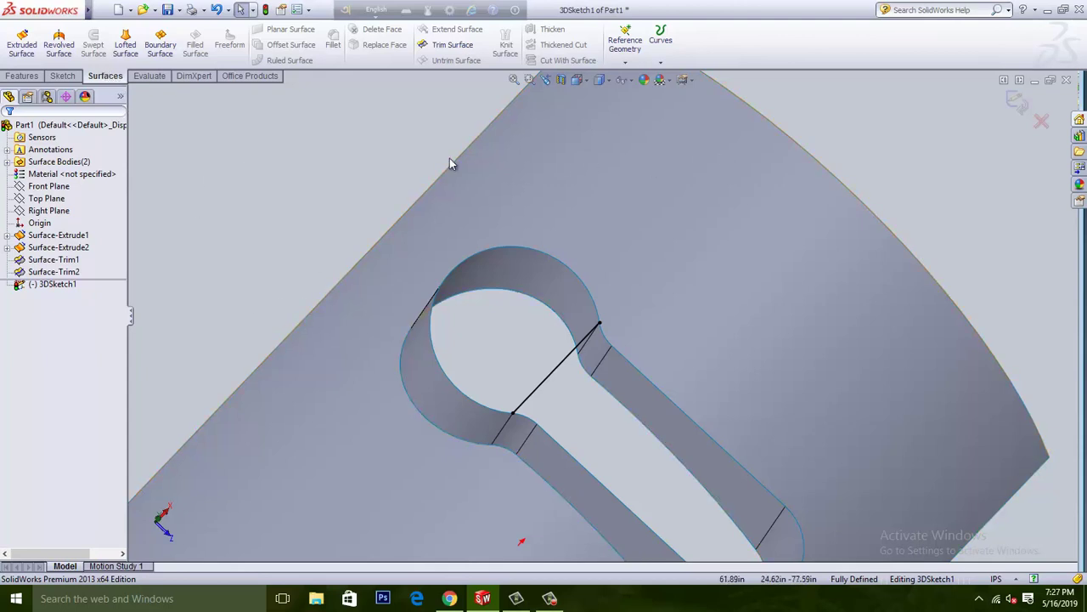
{"action": "left_click", "coordinate": [1011, 107]}
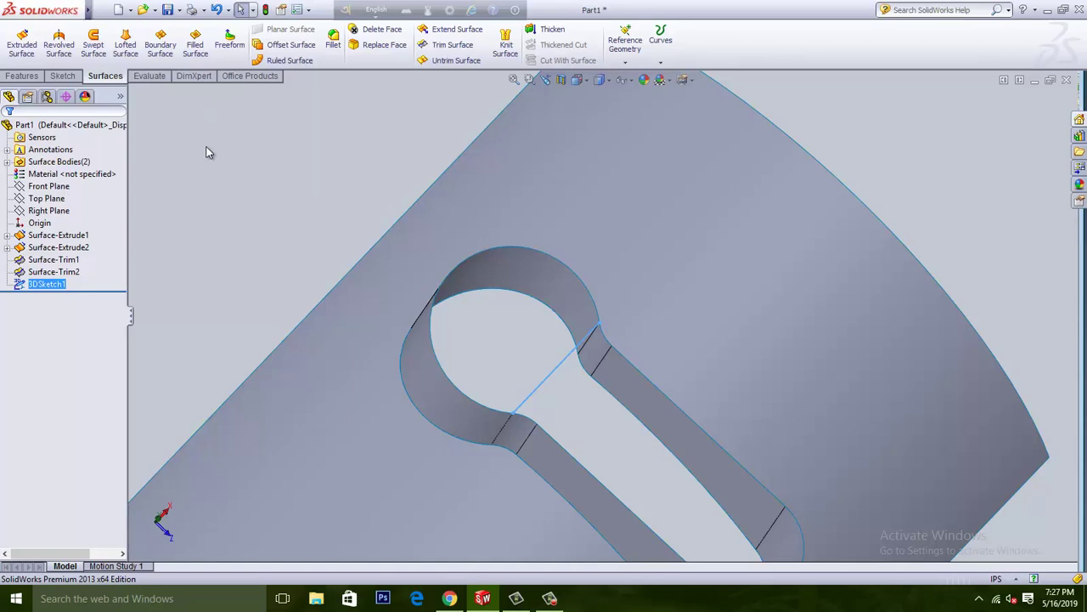
{"action": "left_click", "coordinate": [474, 263]}
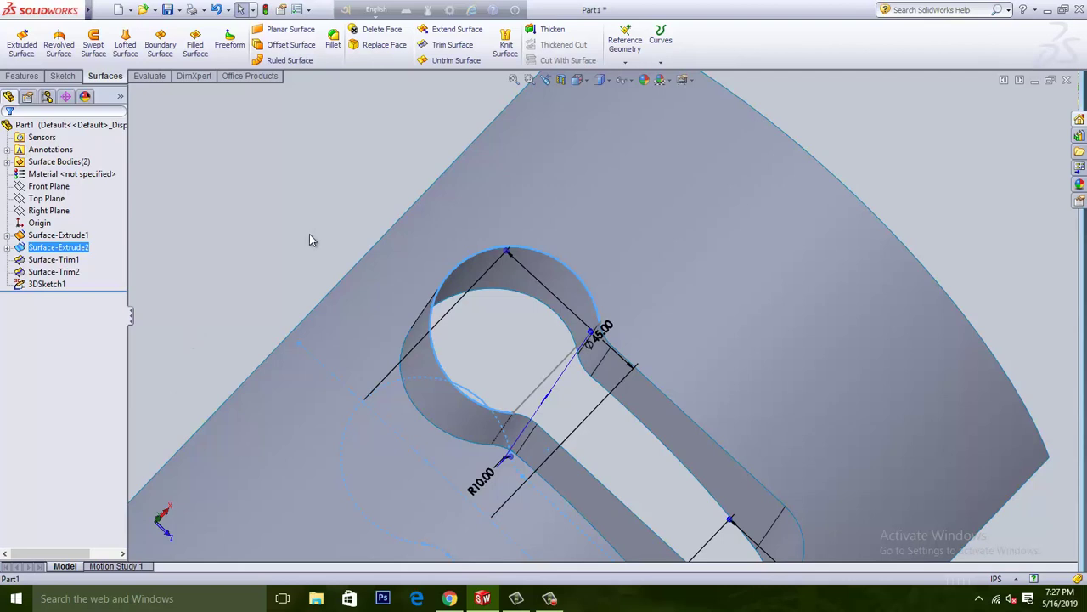
{"action": "left_click", "coordinate": [299, 209]}
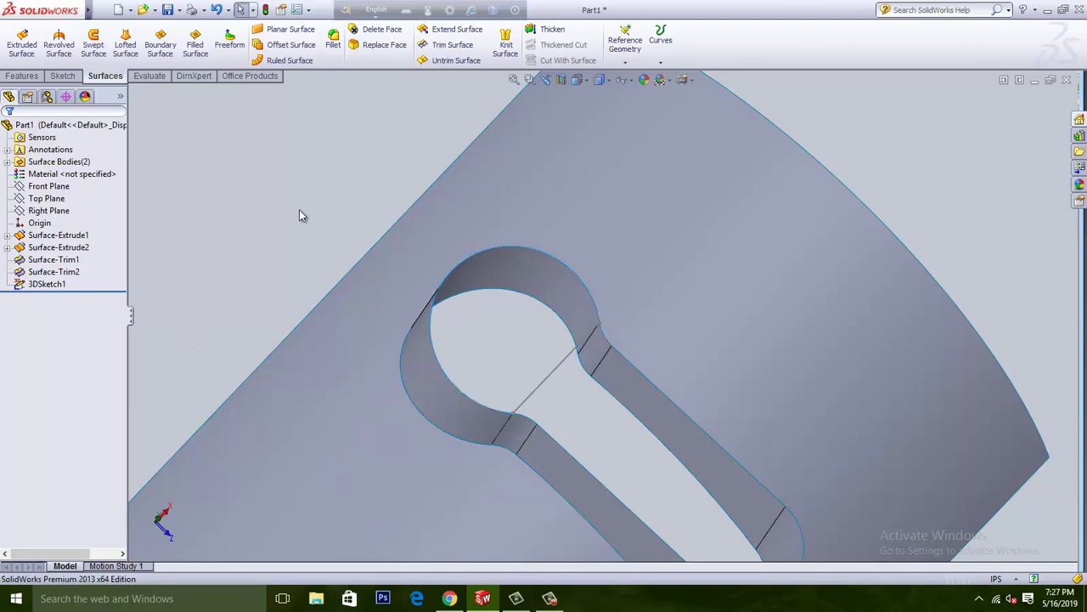
{"action": "left_click", "coordinate": [270, 30]}
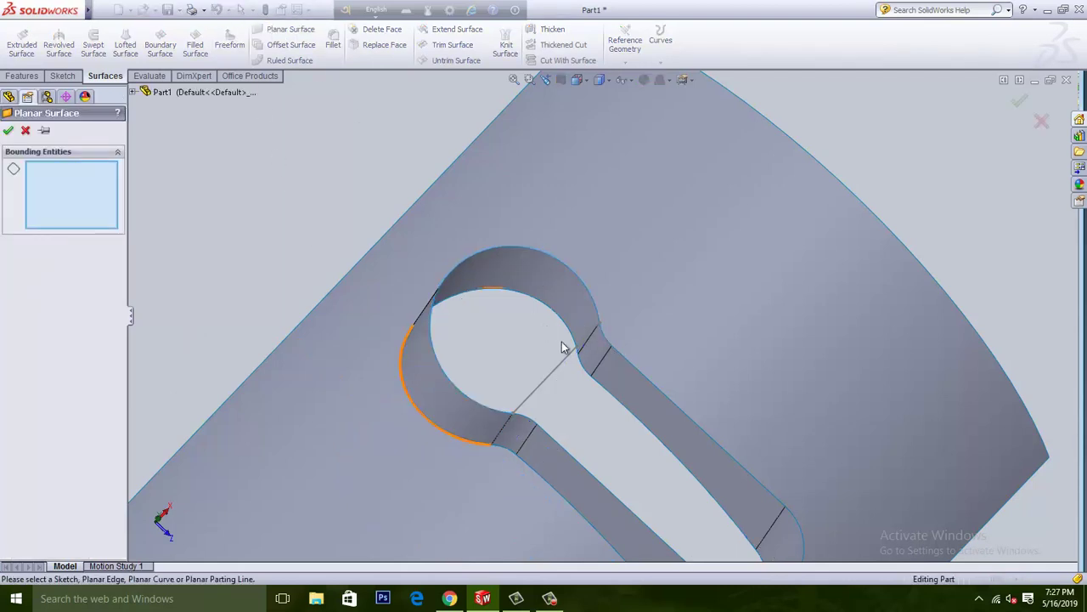
{"action": "left_click", "coordinate": [475, 259]}
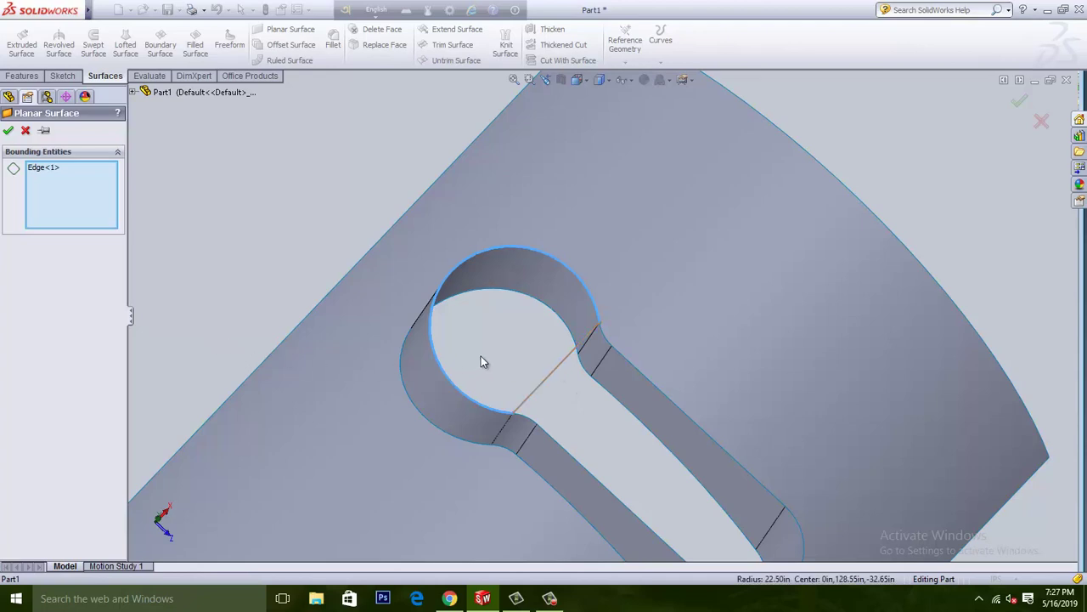
{"action": "middle_click_drag", "start_coordinate": [481, 362], "coordinate": [619, 383]}
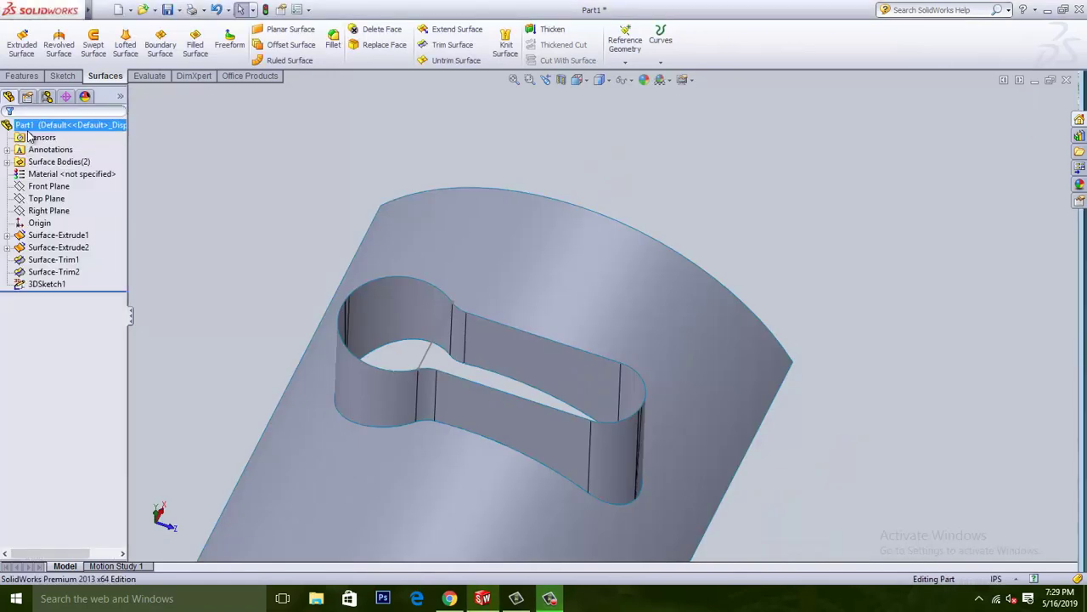
- Cap the round end of the keyhole with a boundary surface between the 3D sketch line and the large arc edge in Direction 1
{"action": "left_click", "coordinate": [158, 52]}
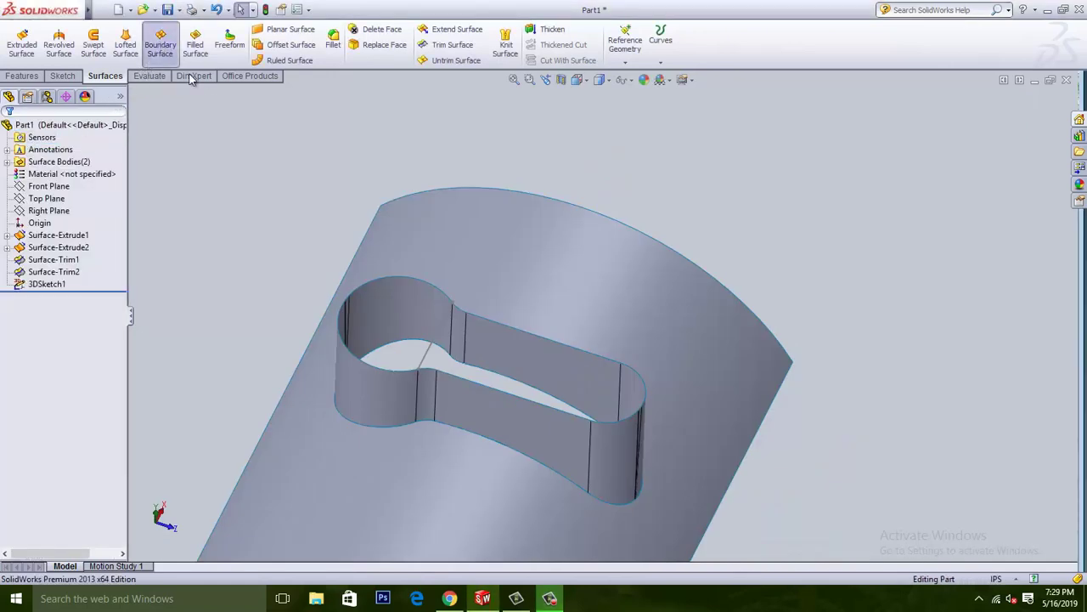
{"action": "scroll", "coordinate": [395, 251], "scroll_direction": "down", "scroll_amount": 4}
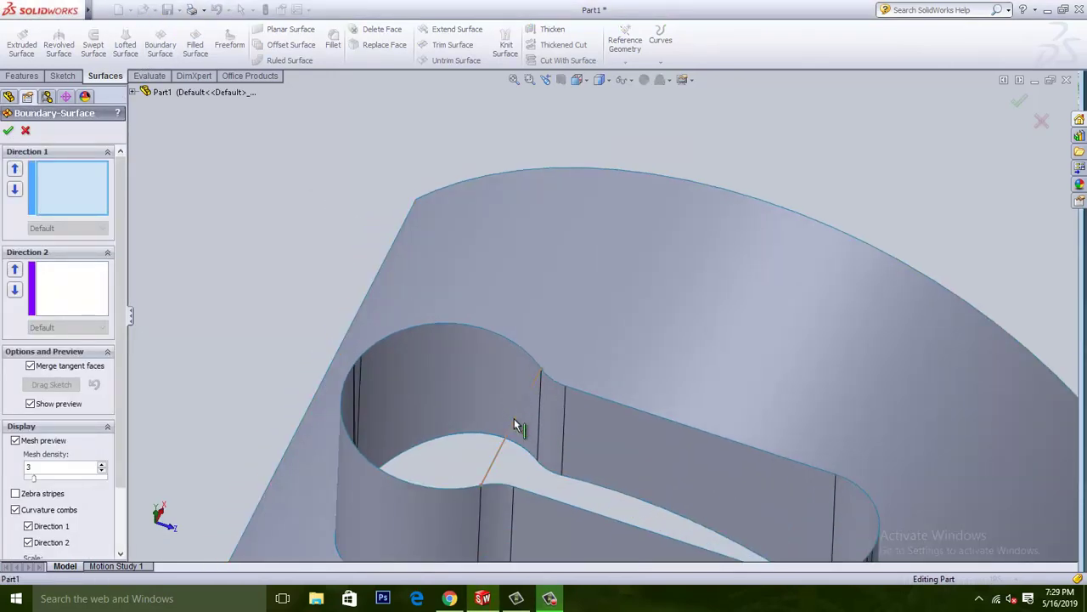
{"action": "left_click", "coordinate": [518, 425]}
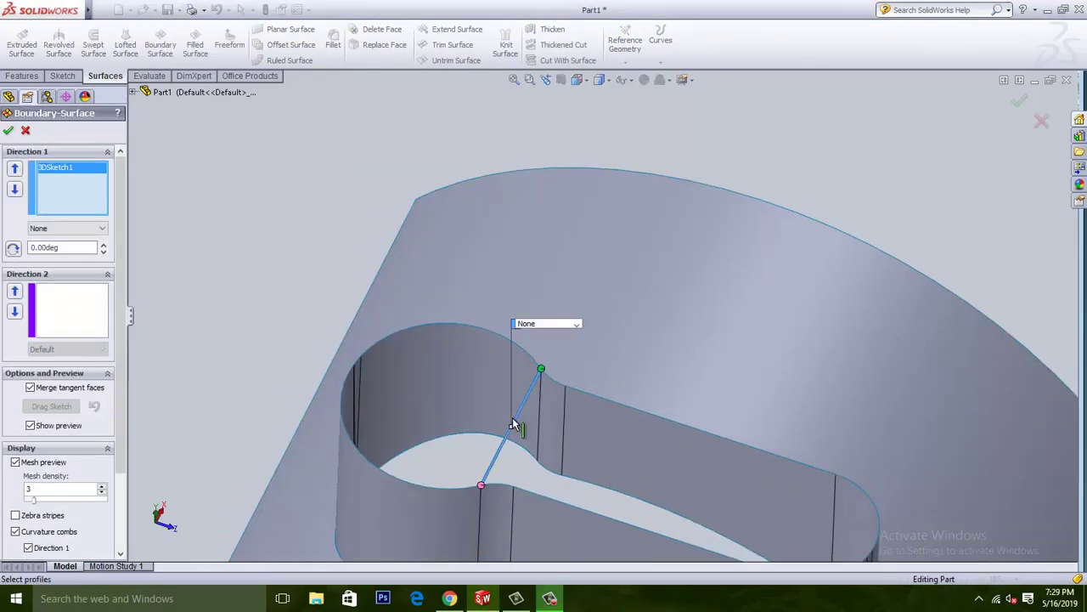
{"action": "left_click", "coordinate": [415, 331]}
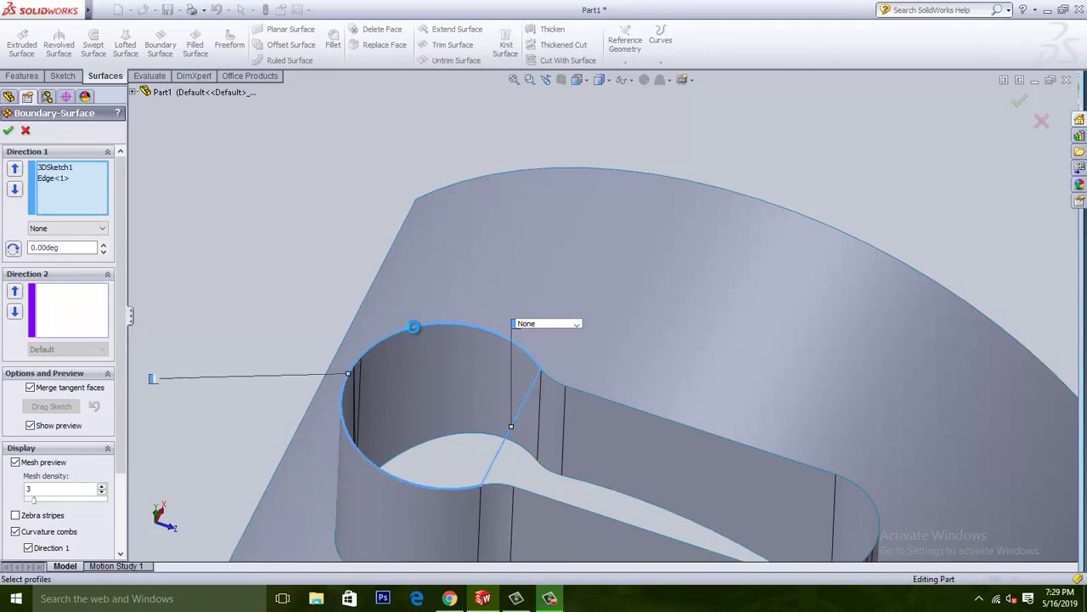
{"action": "left_click", "coordinate": [8, 133]}
{"action": "key", "text": "z"}
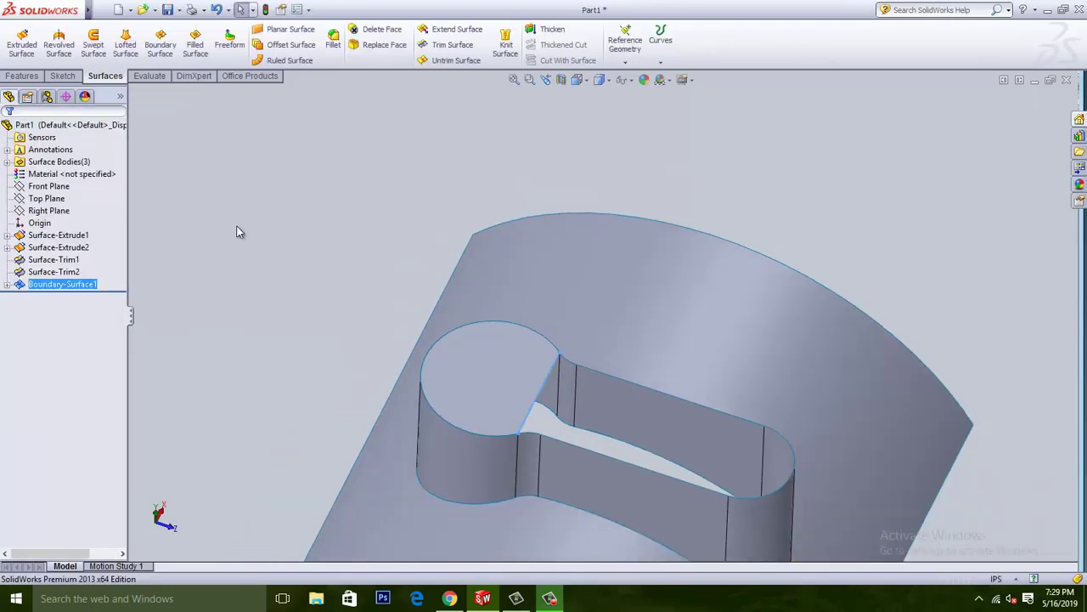
- Draw a line in a new 3D sketch across the keyhole's upper rim, joining the ends of the neck fillets where the straight walls begin
{"action": "left_click", "coordinate": [66, 77]}
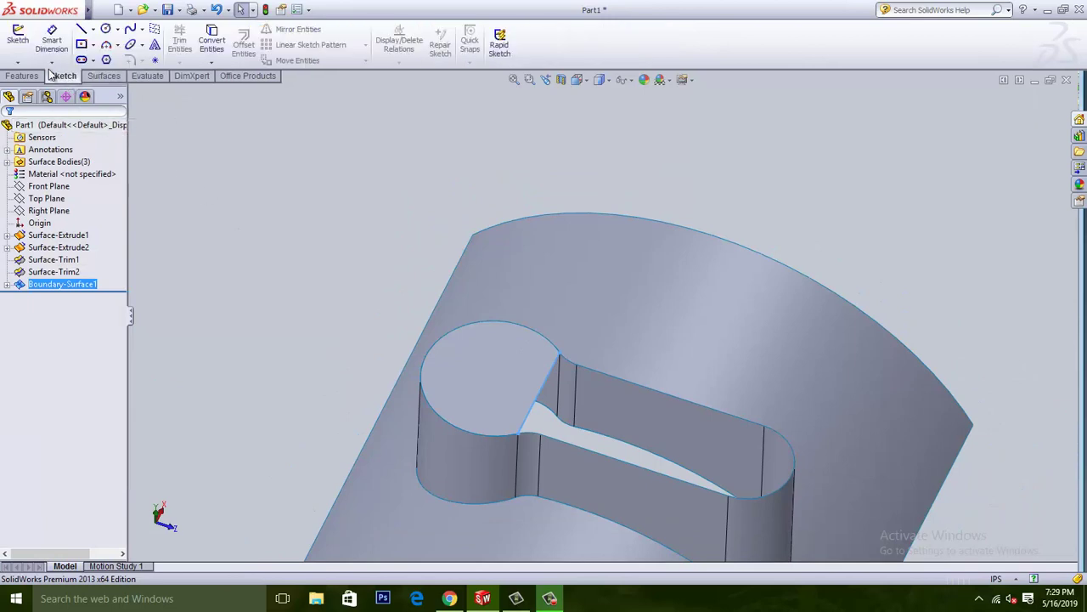
{"action": "left_click", "coordinate": [18, 62]}
{"action": "left_click", "coordinate": [38, 88]}
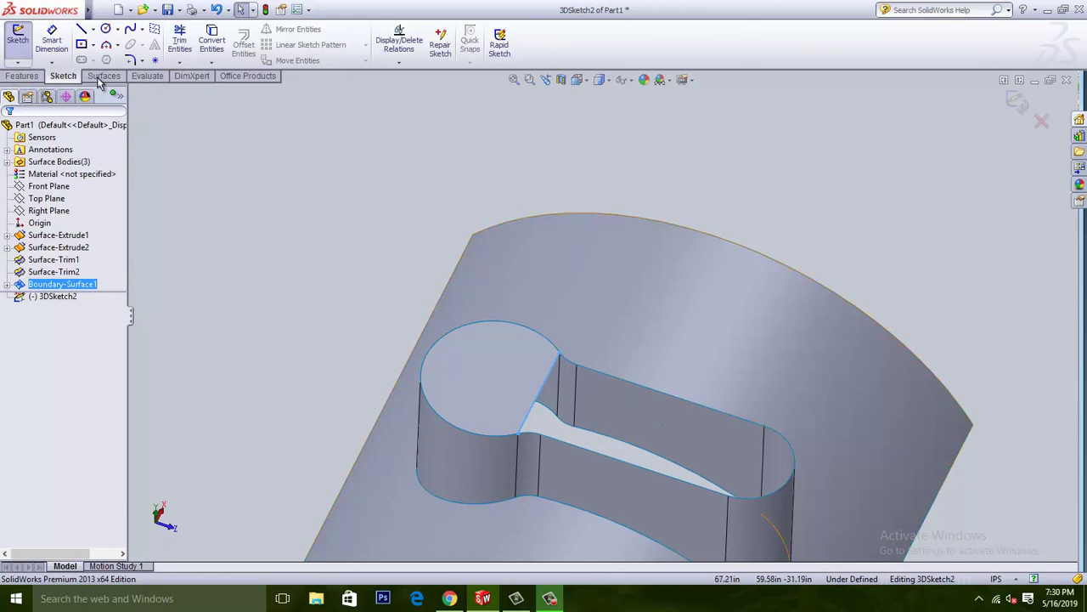
{"action": "left_click", "coordinate": [82, 28]}
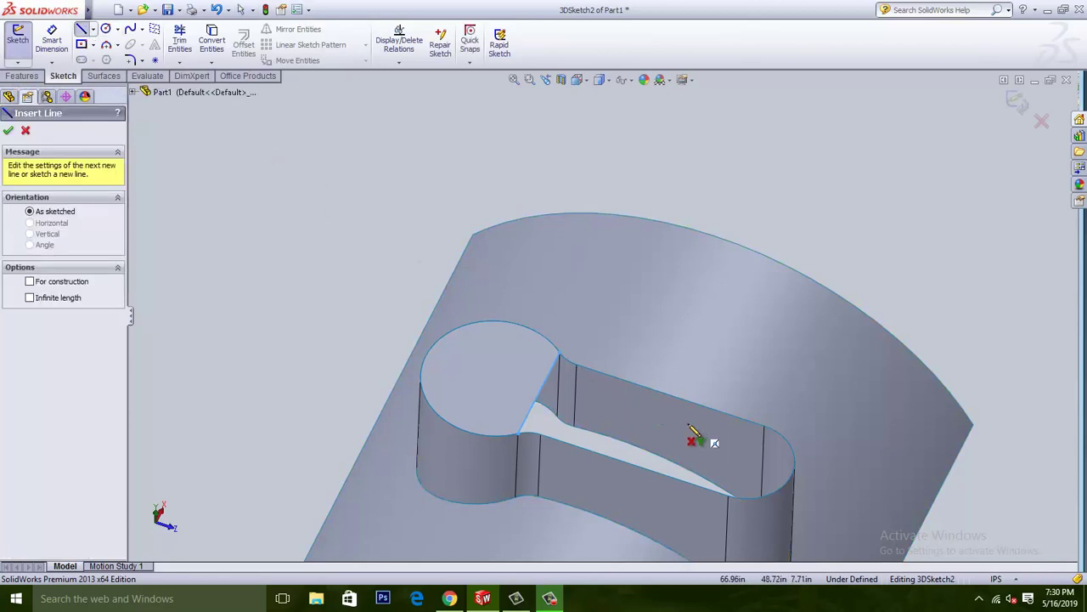
{"action": "left_click", "coordinate": [575, 365]}
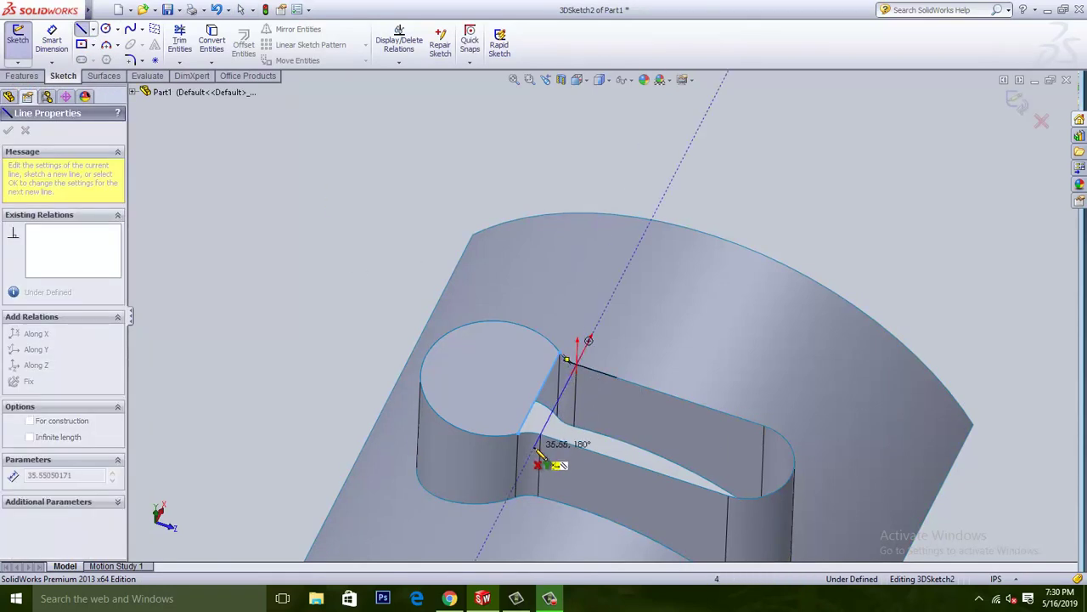
{"action": "left_click", "coordinate": [539, 435]}
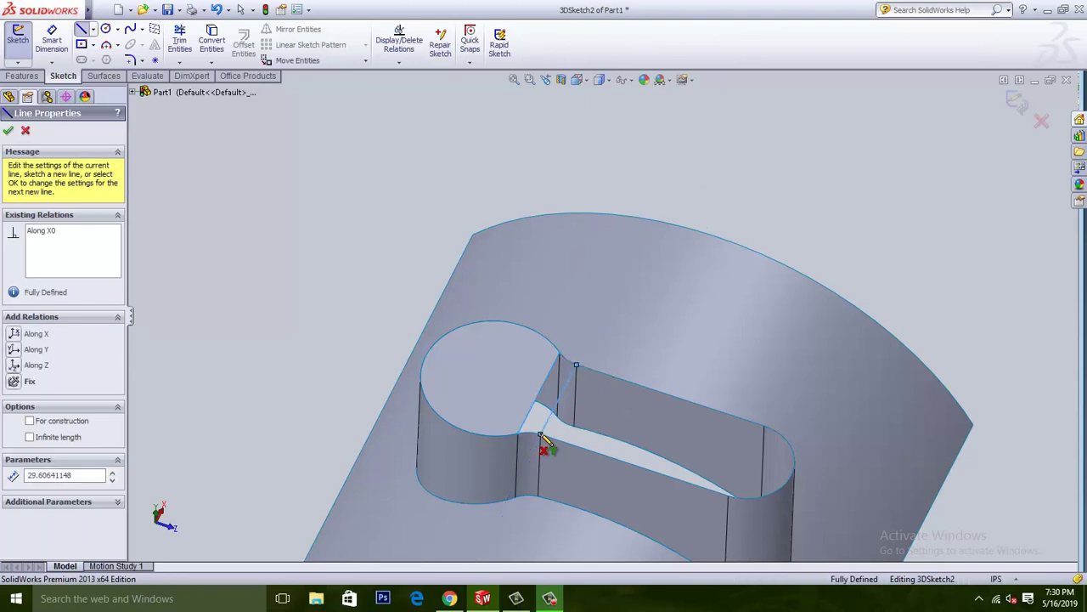
{"action": "right_click", "coordinate": [317, 271]}
{"action": "left_click", "coordinate": [362, 275]}
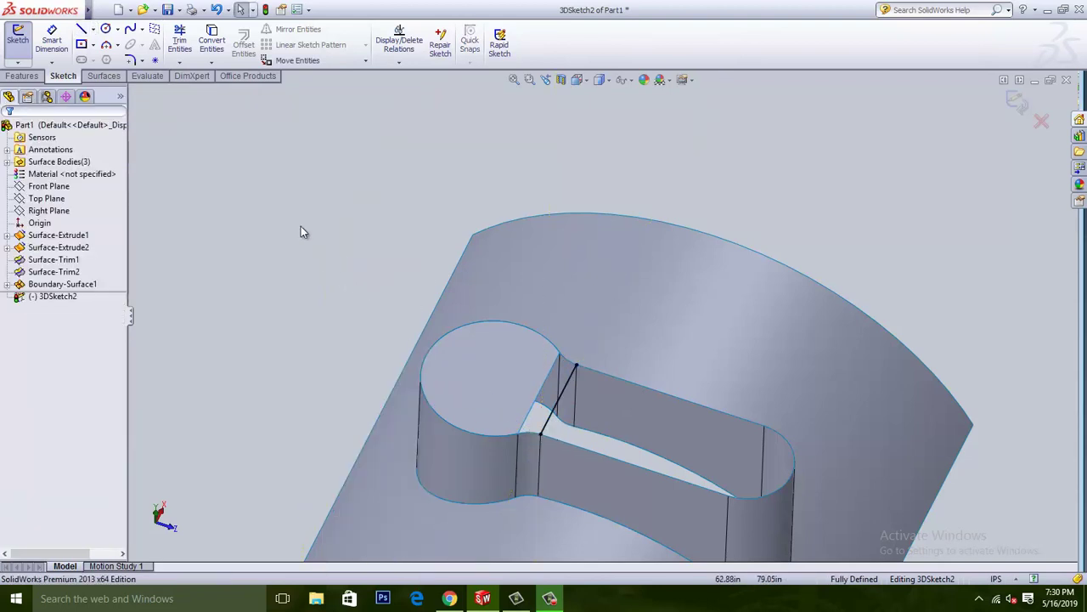
{"action": "left_click", "coordinate": [99, 77]}
{"action": "left_click", "coordinate": [160, 47]}
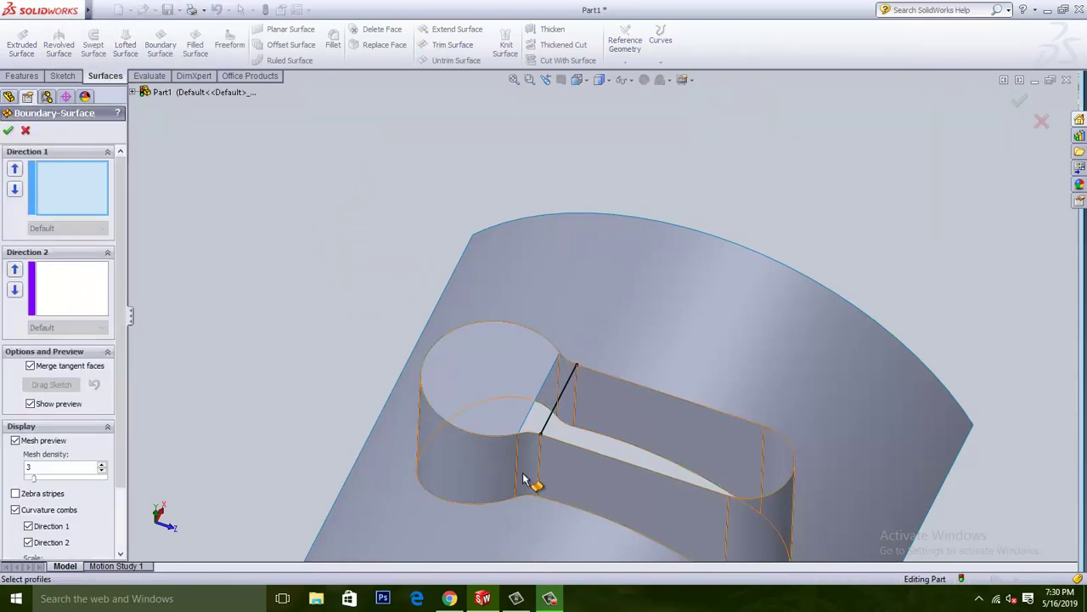
{"action": "left_click", "coordinate": [549, 413]}
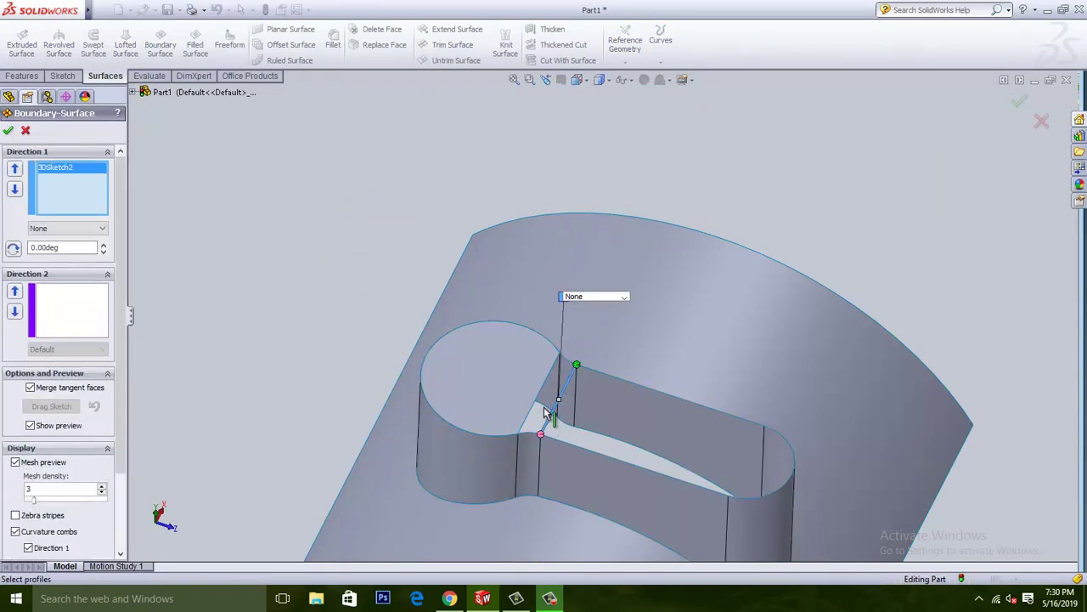
{"action": "left_click", "coordinate": [531, 402]}
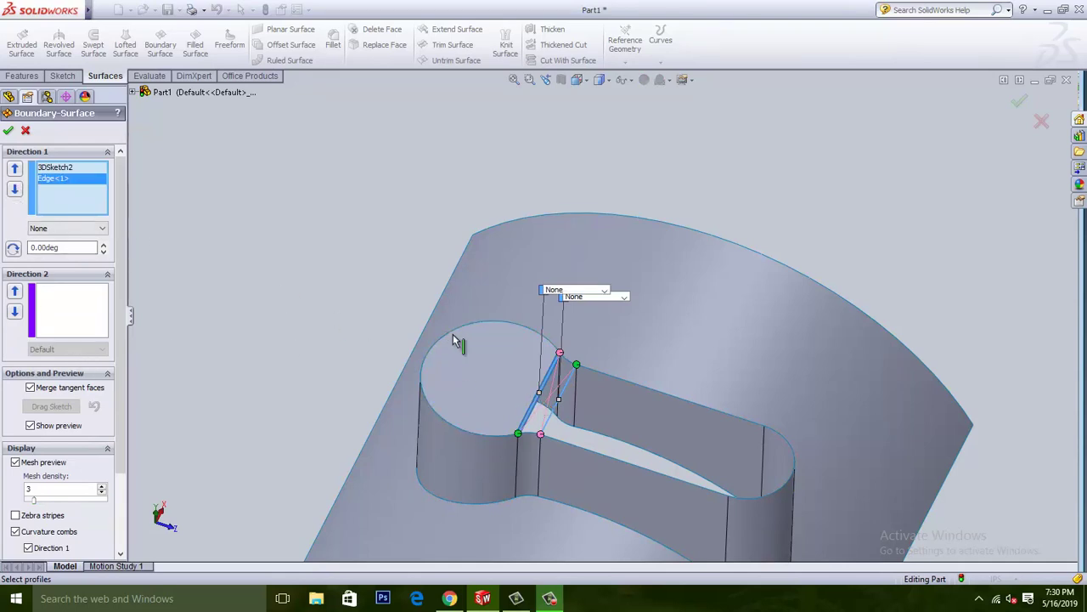
{"action": "scroll", "coordinate": [454, 337], "scroll_direction": "down", "scroll_amount": 3}
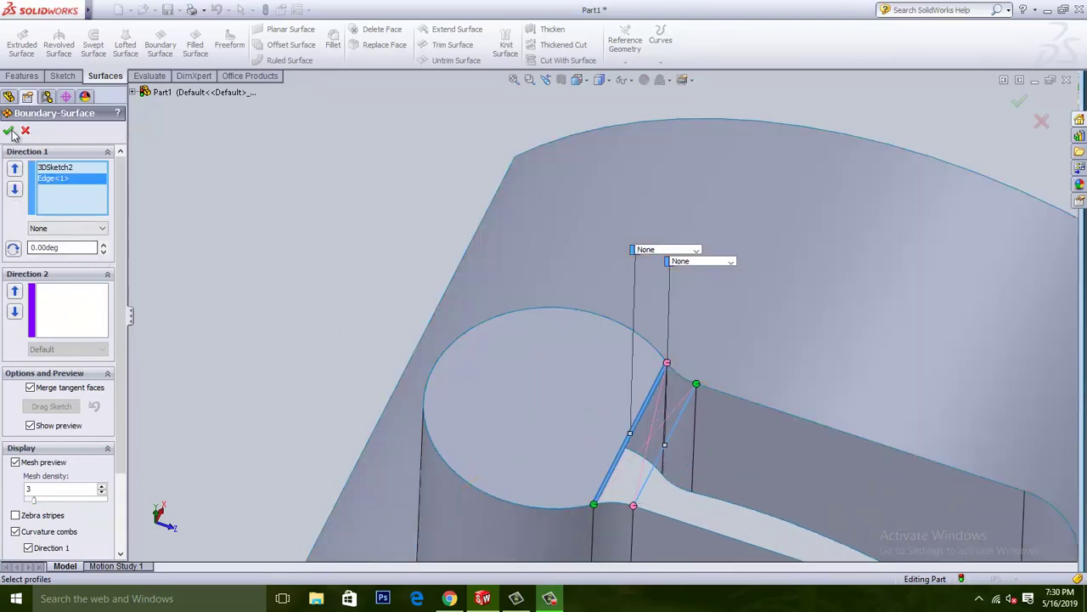
{"action": "left_click", "coordinate": [49, 314]}
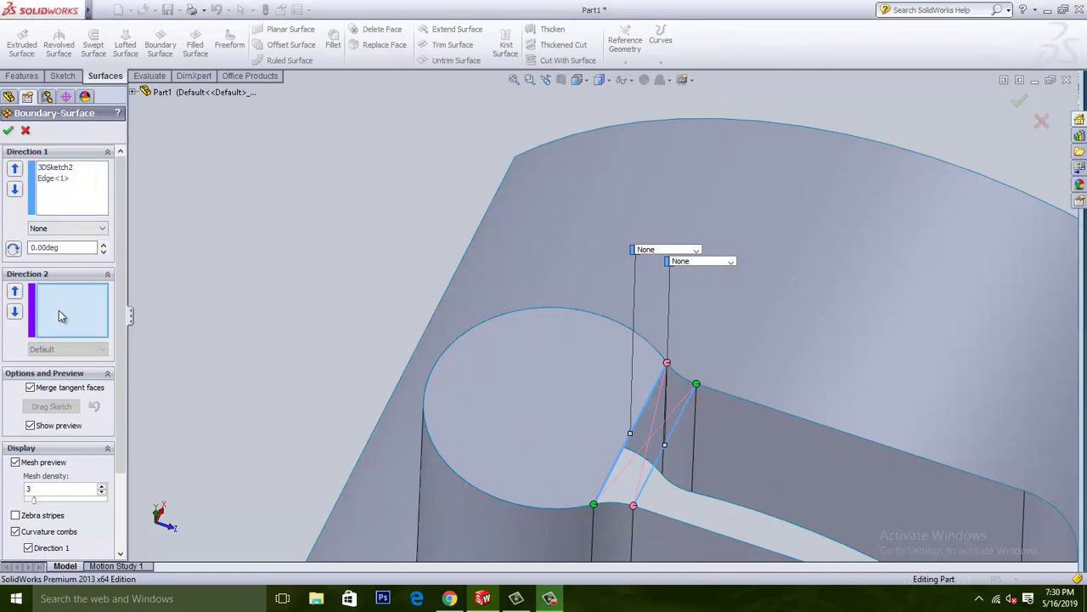
{"action": "left_click", "coordinate": [63, 179]}
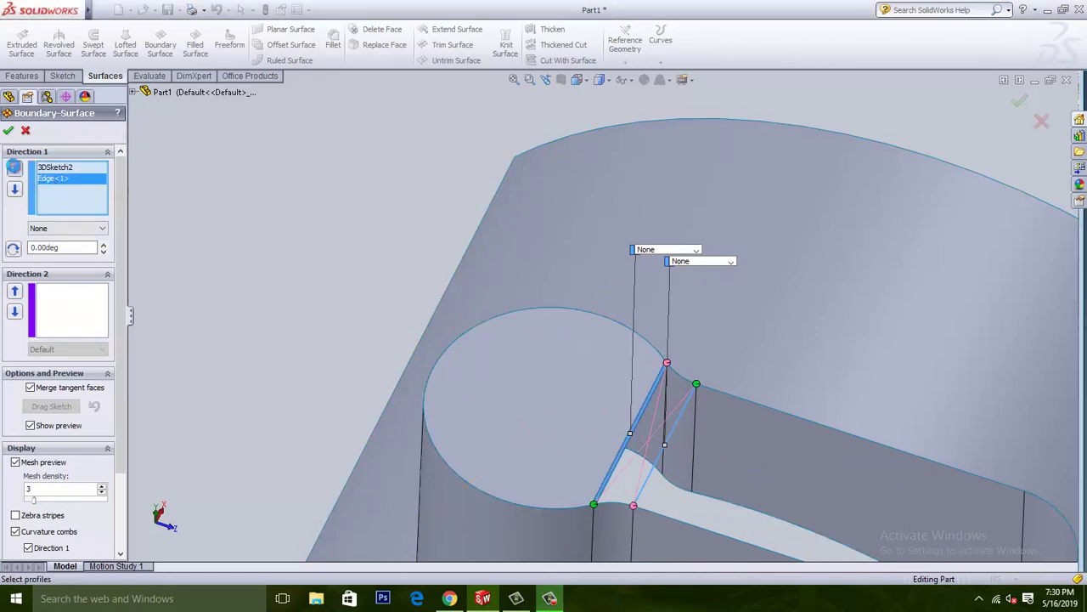
{"action": "left_click", "coordinate": [14, 169]}
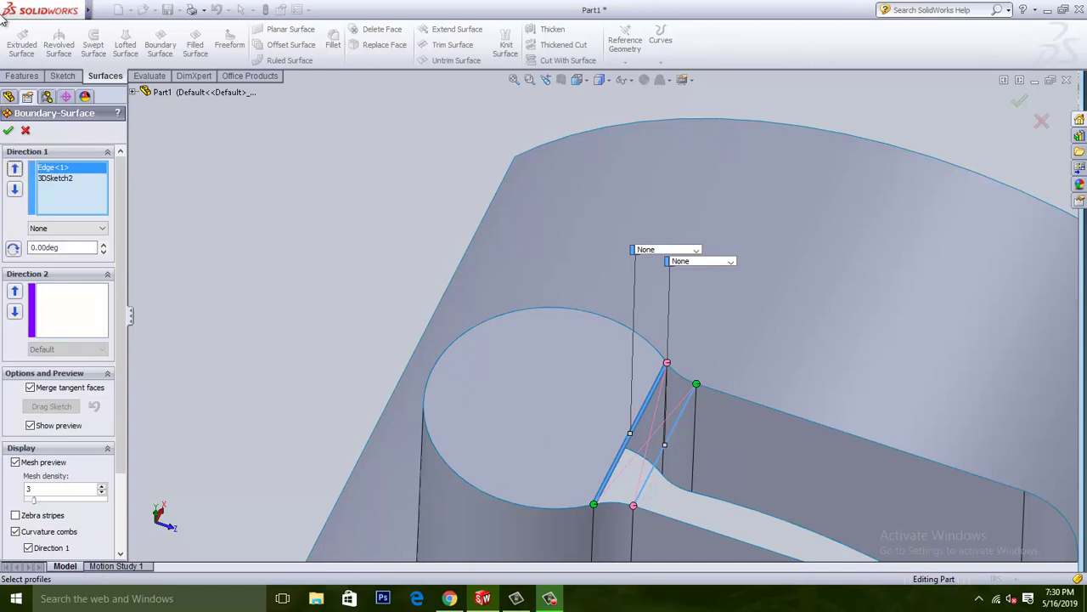
{"action": "left_click", "coordinate": [26, 131]}
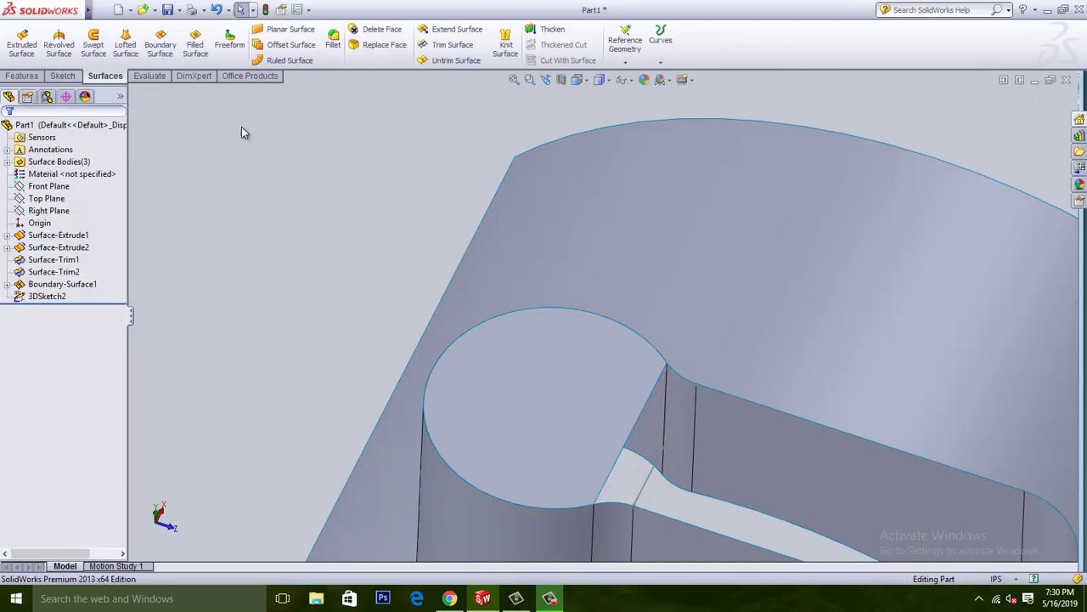
- Cover the keyhole's neck with a boundary surface between the round cap's straight edge and the 3D sketch line in Direction 1
{"action": "left_click", "coordinate": [160, 42]}
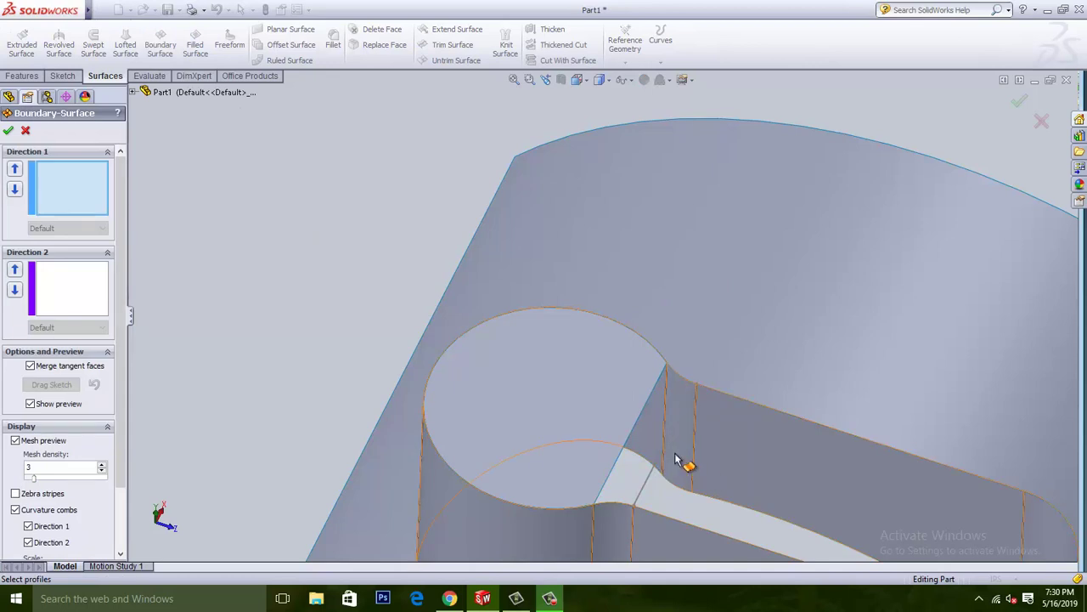
{"action": "left_click", "coordinate": [637, 437]}
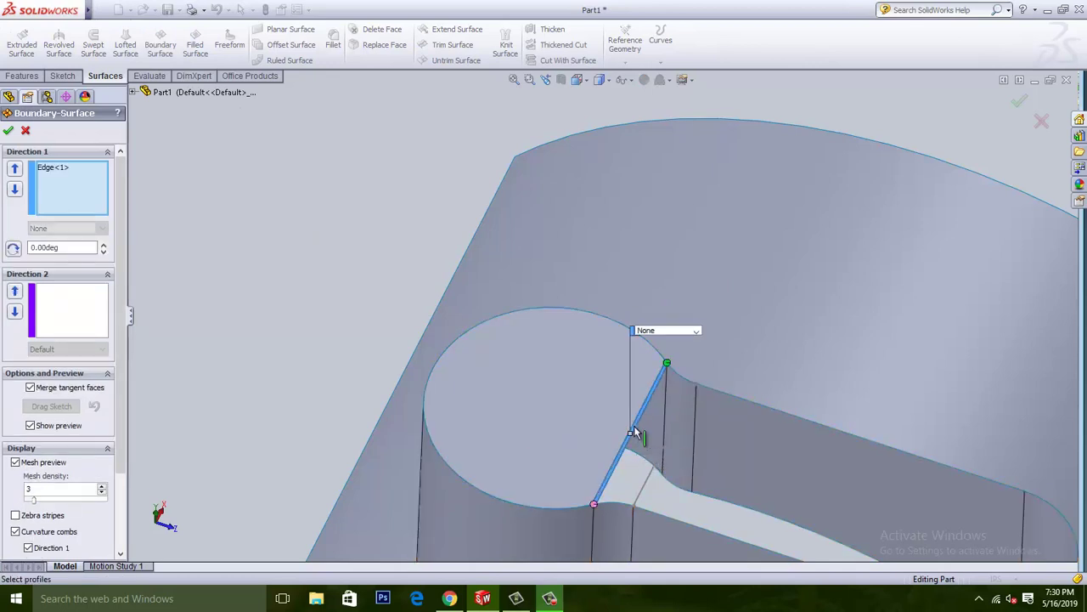
{"action": "left_click", "coordinate": [656, 463]}
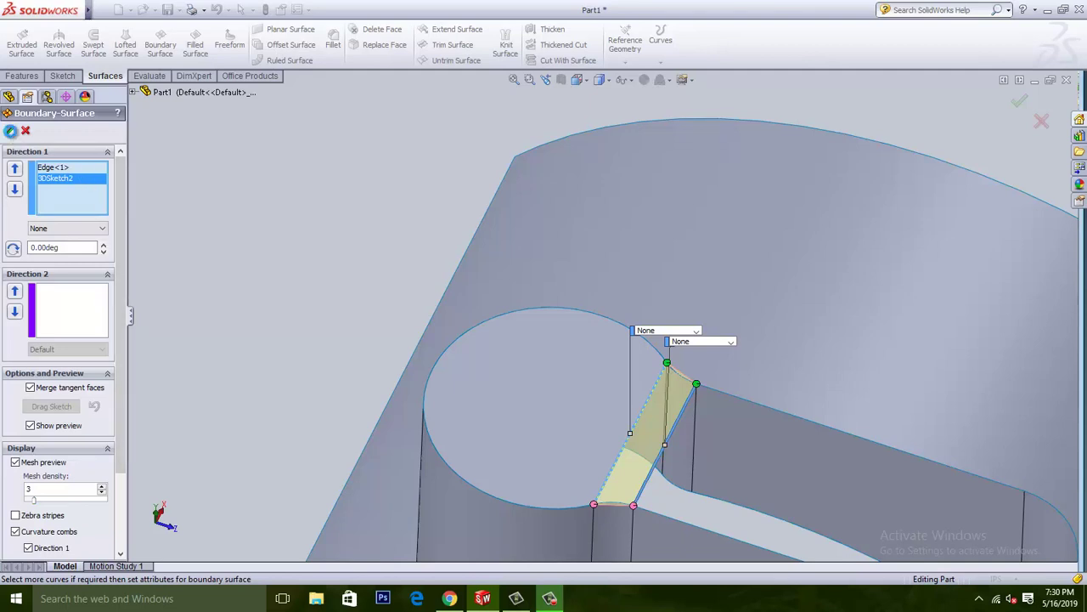
{"action": "left_click", "coordinate": [9, 130]}
{"action": "scroll", "coordinate": [213, 232], "scroll_direction": "up", "scroll_amount": 3}
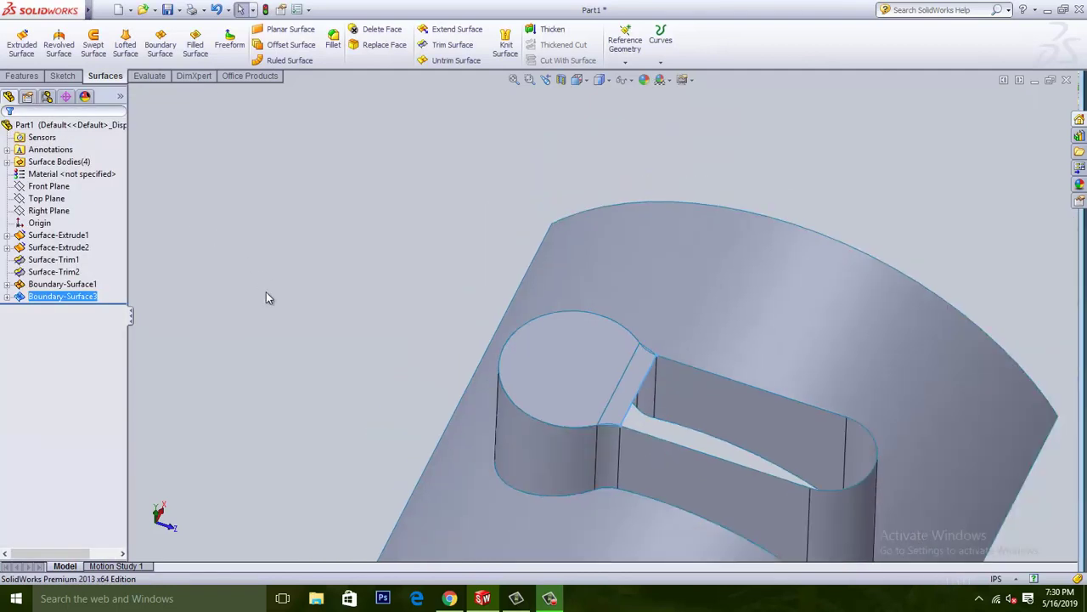
- Draw a line in a new 3D sketch across the keyhole's upper rim, joining the two ends of the small end arc
{"action": "left_click", "coordinate": [60, 77]}
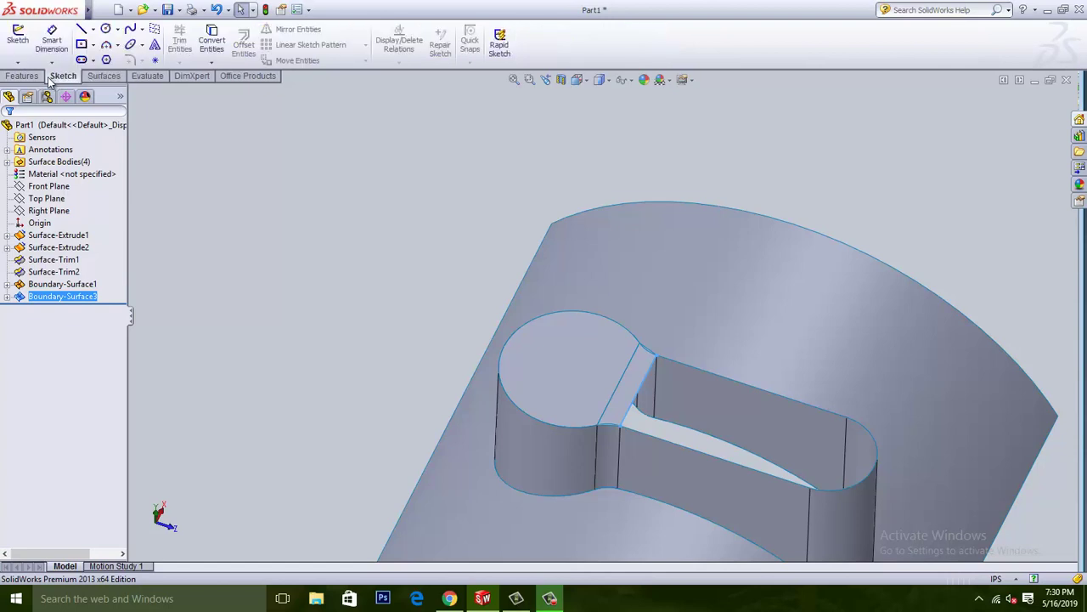
{"action": "left_click", "coordinate": [17, 62]}
{"action": "left_click", "coordinate": [42, 88]}
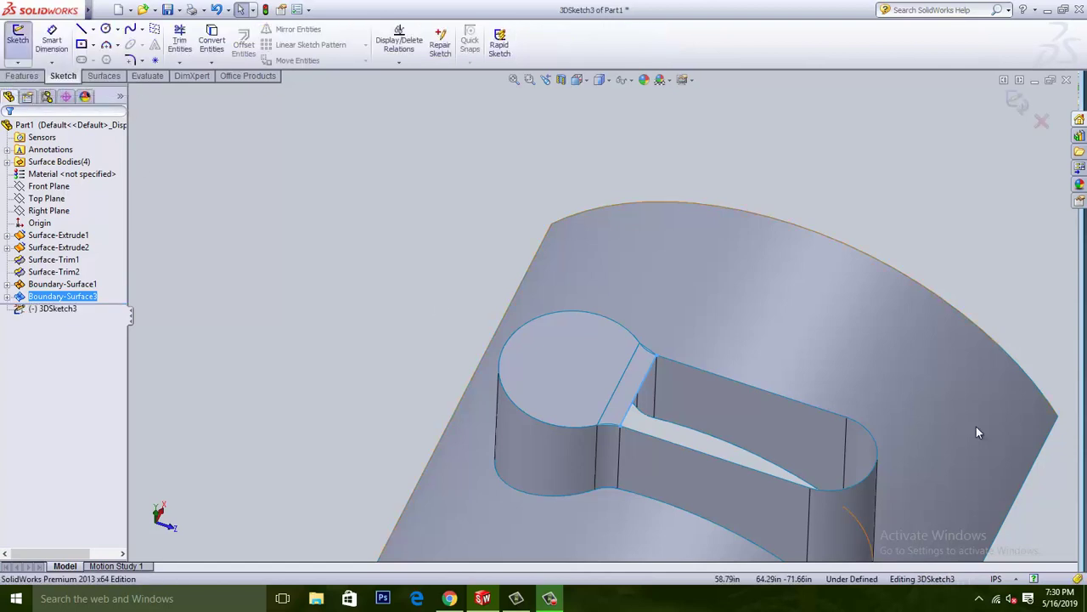
{"action": "left_click", "coordinate": [82, 29]}
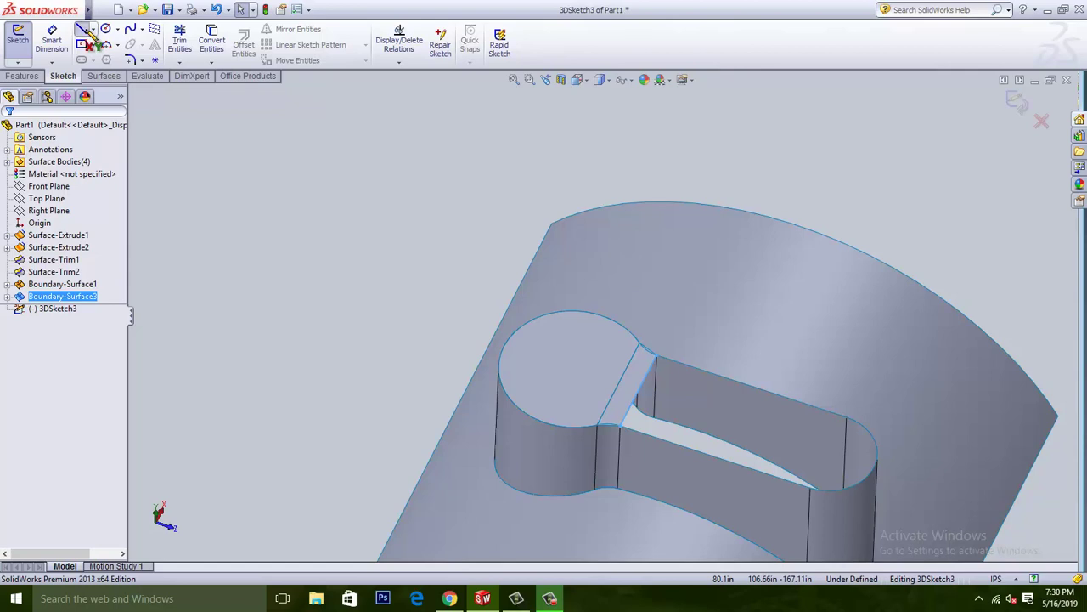
{"action": "left_click", "coordinate": [846, 417]}
{"action": "left_click", "coordinate": [810, 491]}
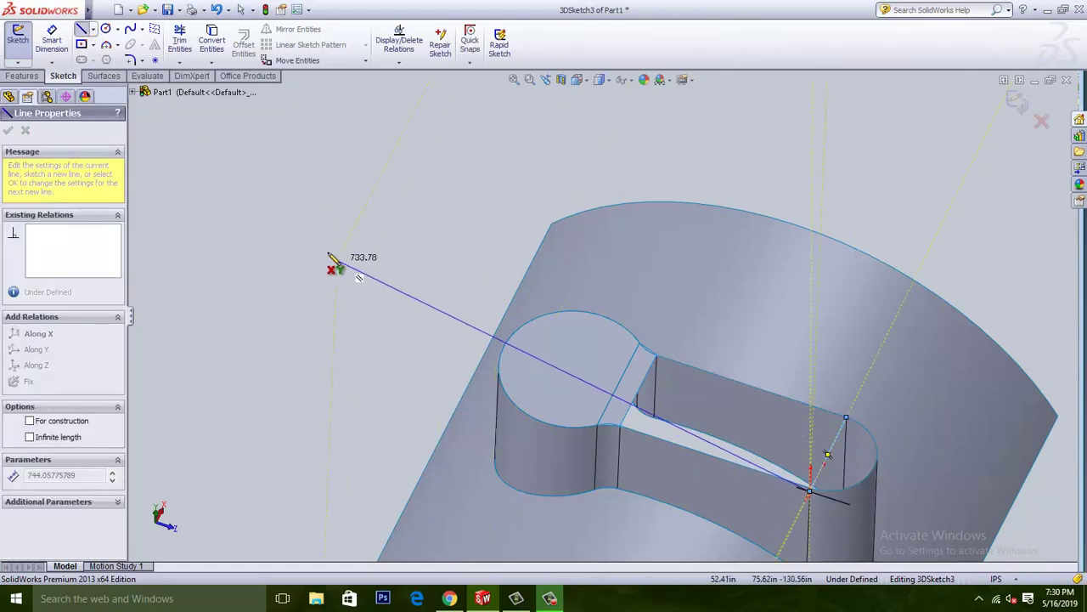
{"action": "right_click", "coordinate": [330, 254]}
{"action": "left_click", "coordinate": [362, 261]}
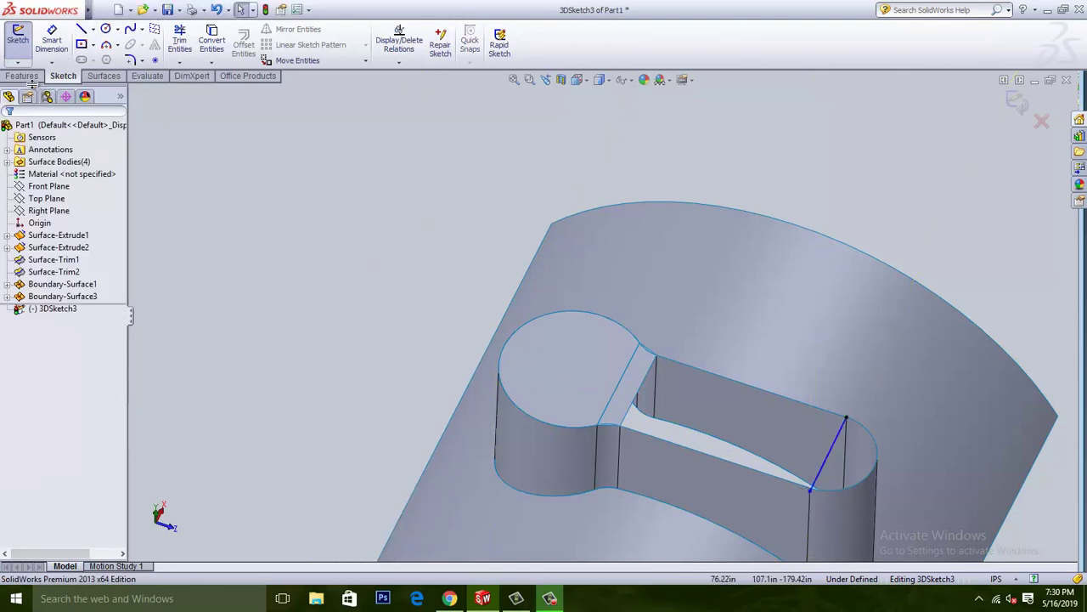
- Cover the straight part of the keyhole with a boundary surface between the neck surface's open edge and the new 3D sketch line
{"action": "left_click", "coordinate": [114, 77]}
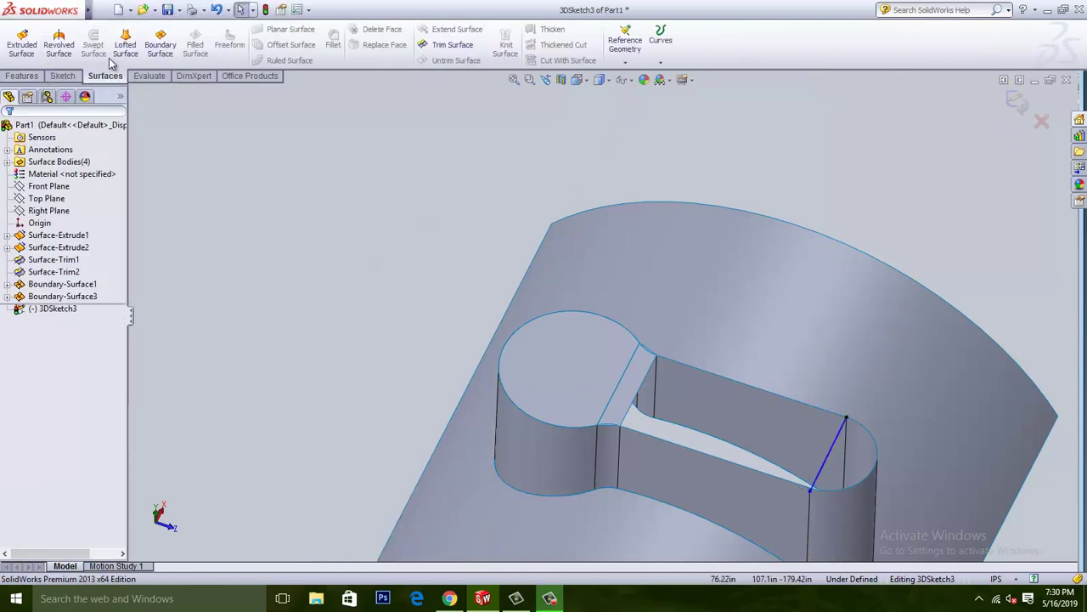
{"action": "left_click", "coordinate": [163, 41]}
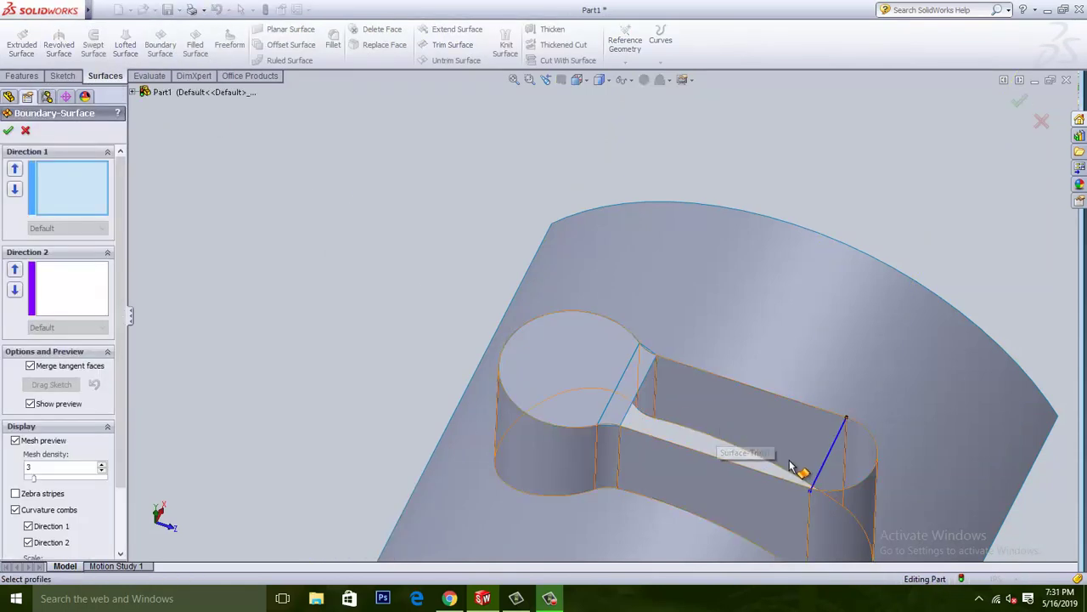
{"action": "left_click", "coordinate": [636, 413]}
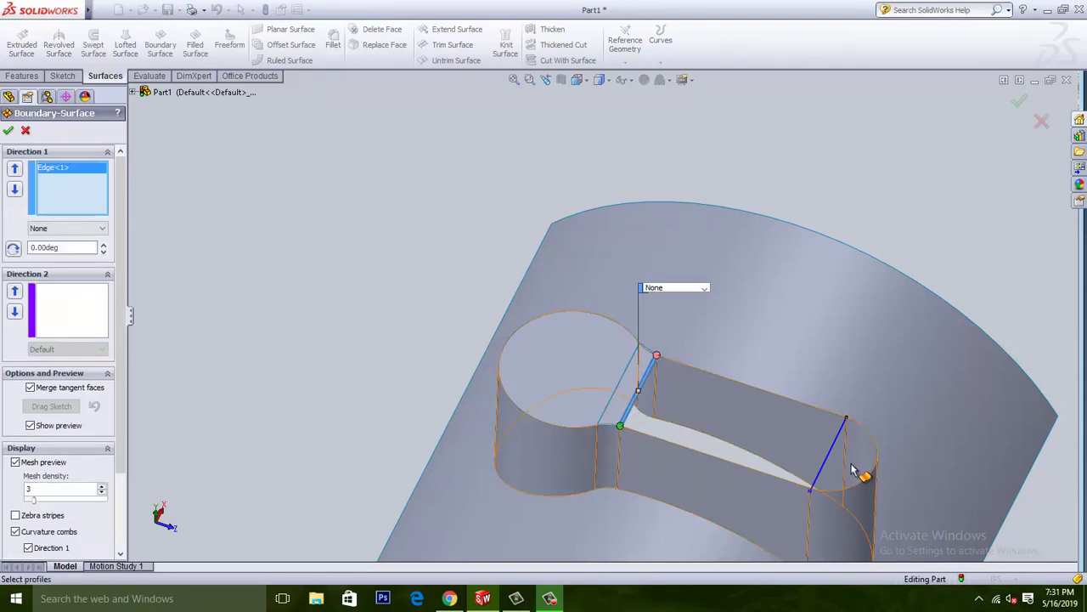
{"action": "left_click", "coordinate": [831, 463]}
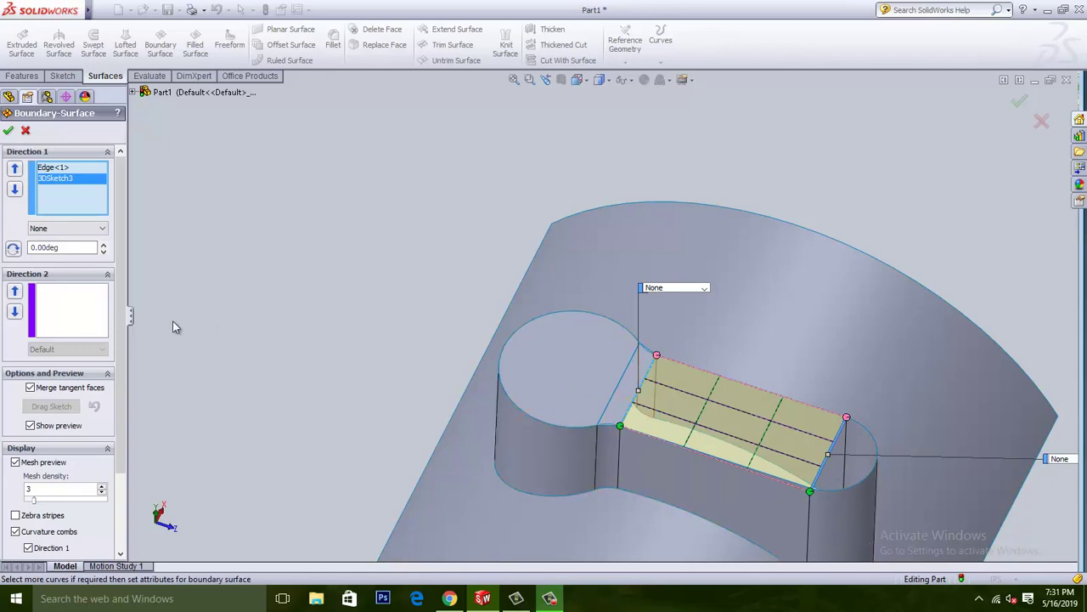
{"action": "left_click", "coordinate": [9, 131]}
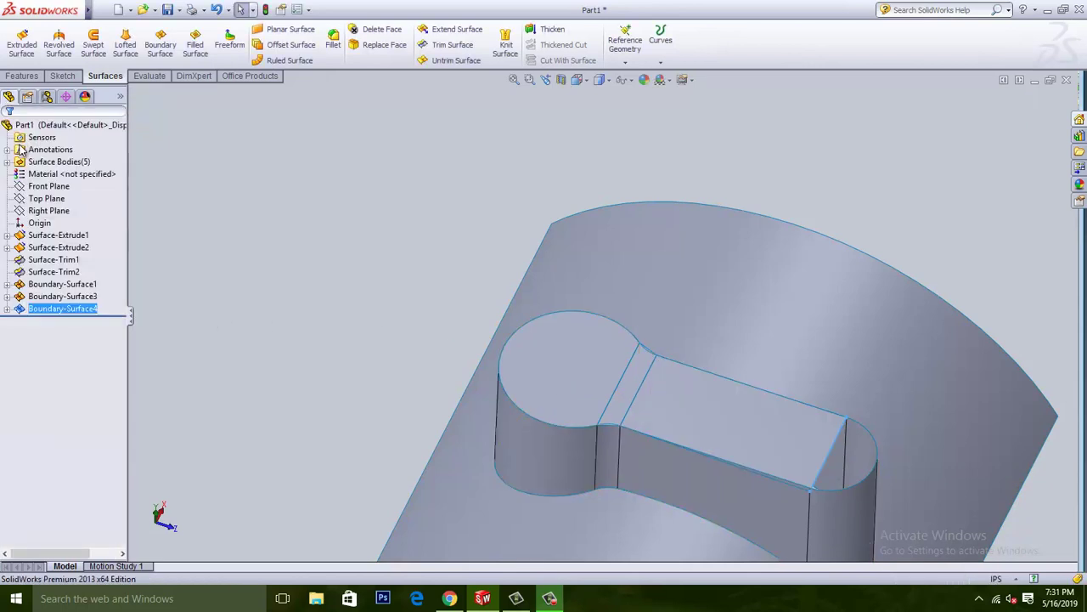
{"action": "key", "text": "z"}
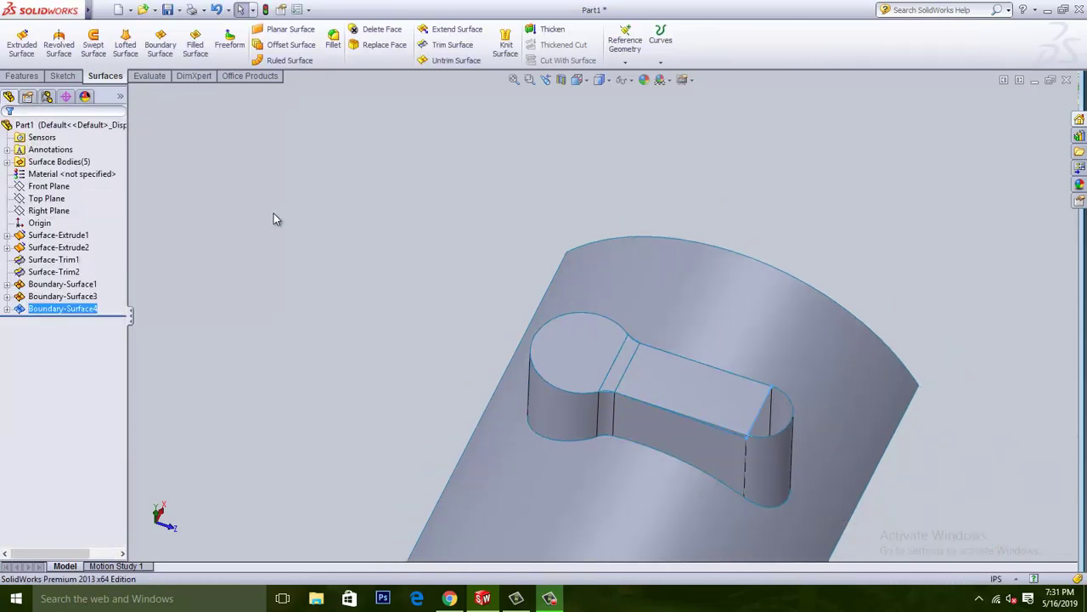
{"action": "left_click", "coordinate": [159, 43]}
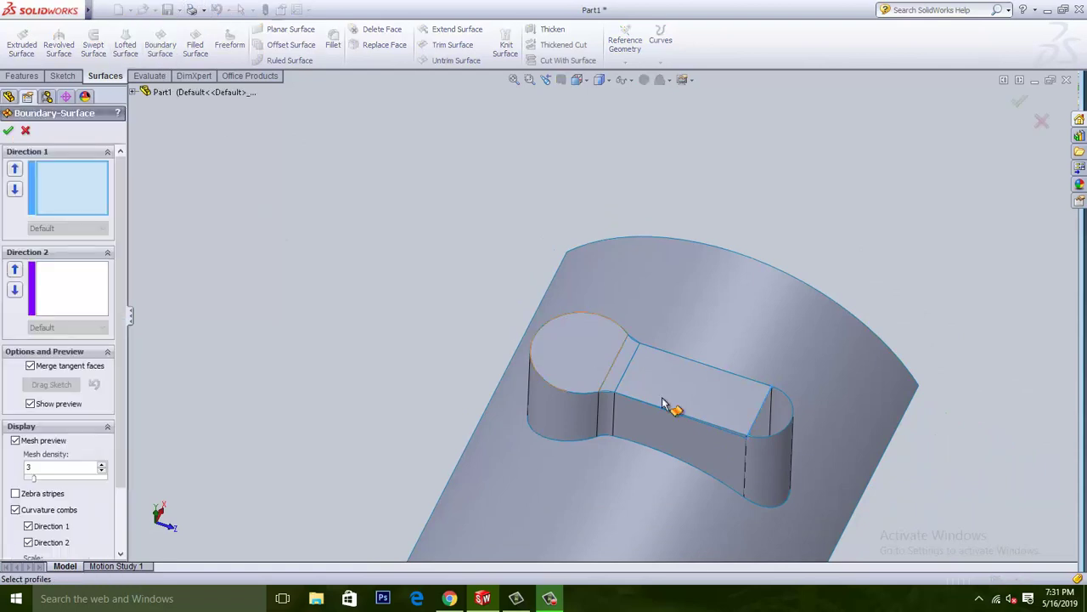
{"action": "left_click", "coordinate": [789, 429]}
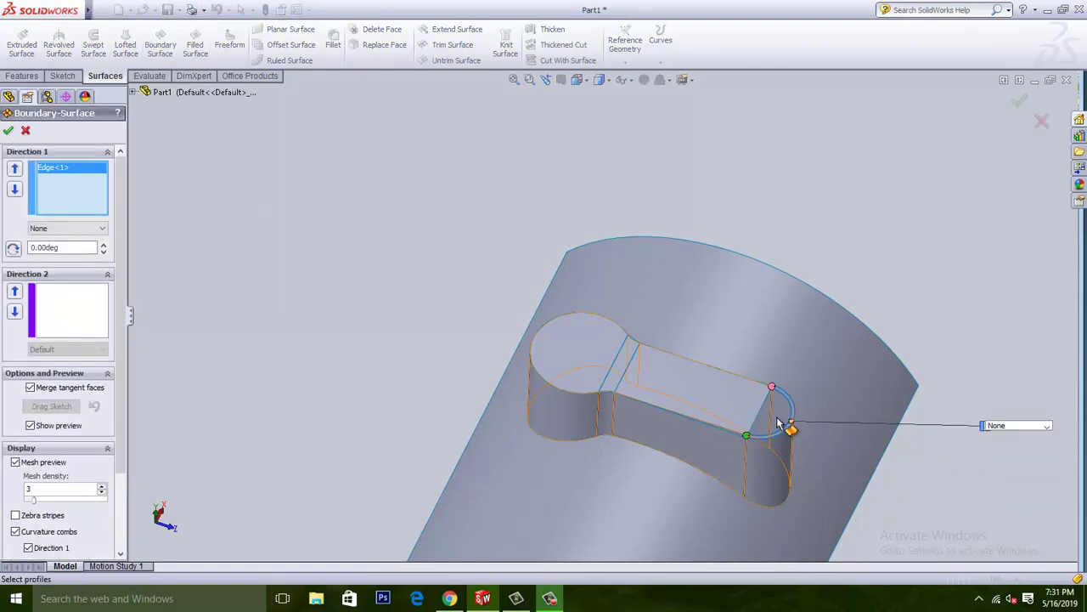
{"action": "left_click", "coordinate": [760, 414]}
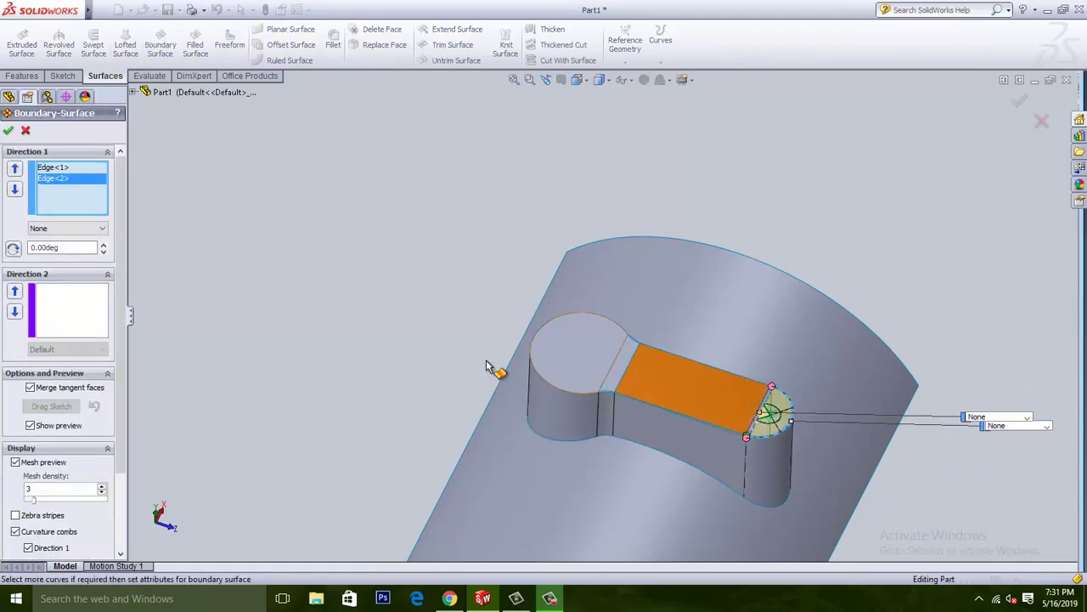
{"action": "left_click", "coordinate": [8, 131]}
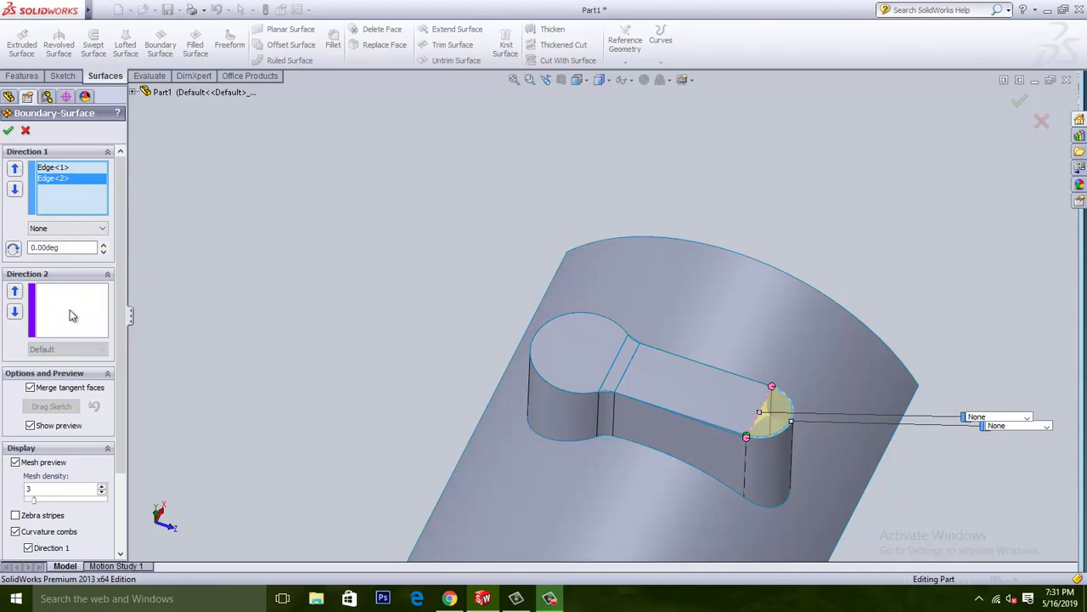
{"action": "left_click", "coordinate": [11, 194]}
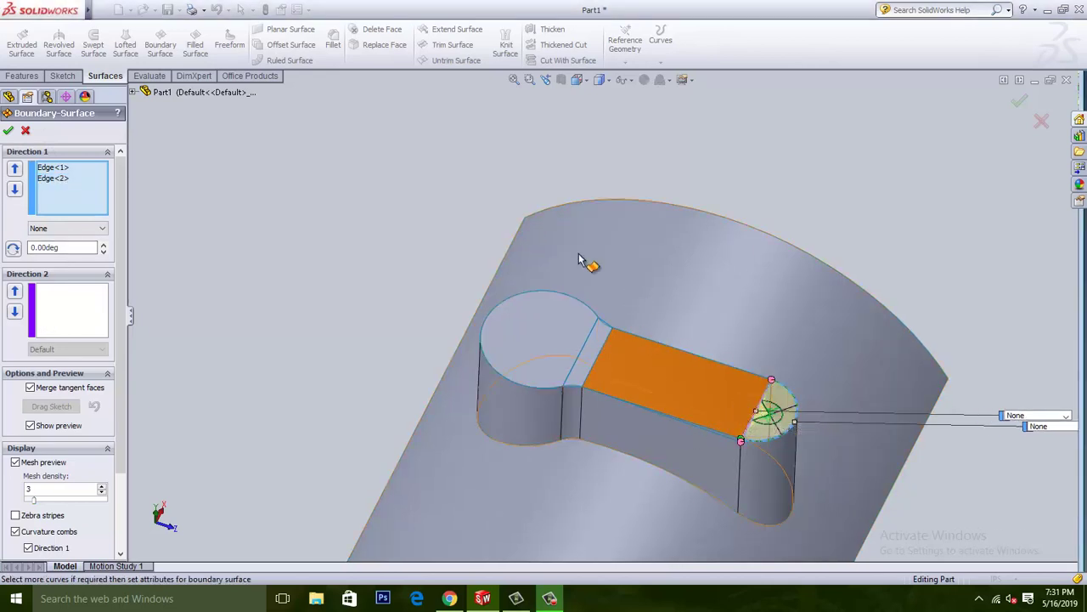
{"action": "middle_click_drag", "start_coordinate": [410, 196], "coordinate": [540, 357]}
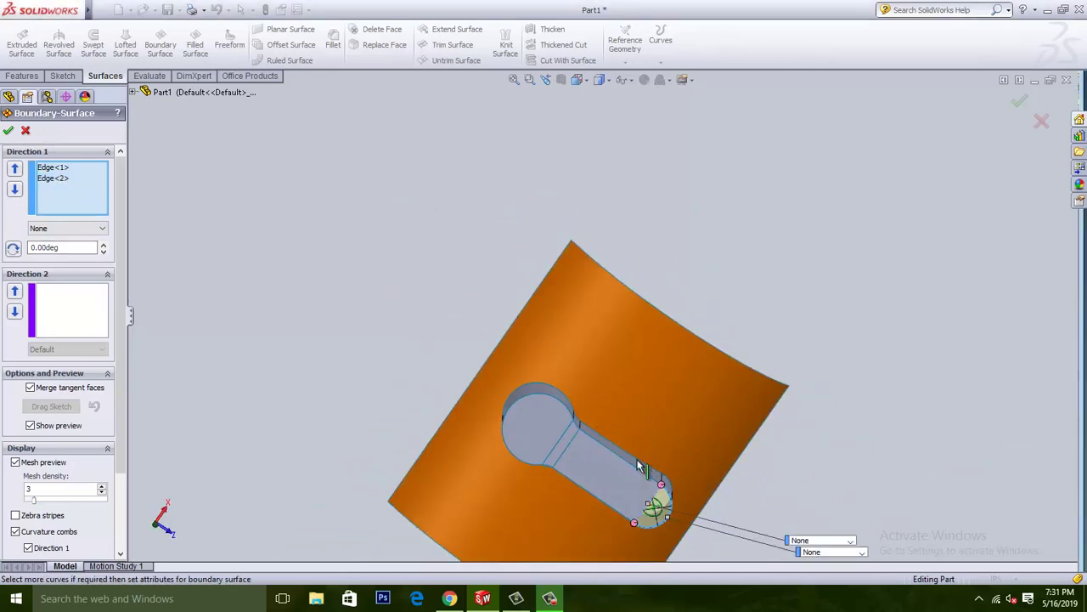
{"action": "middle_click_drag", "start_coordinate": [639, 464], "coordinate": [600, 260]}
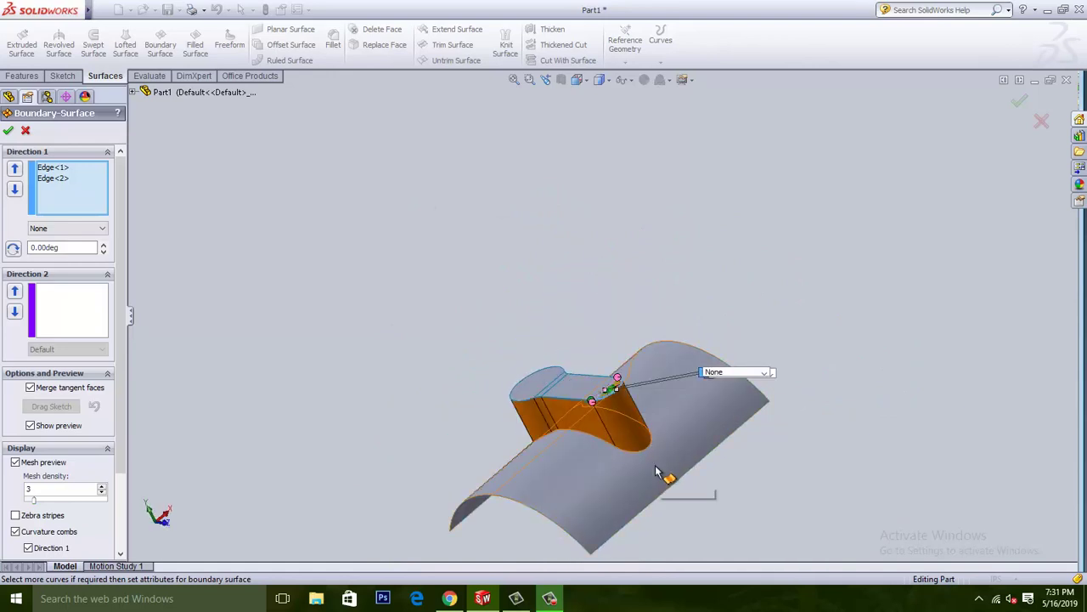
{"action": "scroll", "coordinate": [602, 442], "scroll_direction": "down", "scroll_amount": 5}
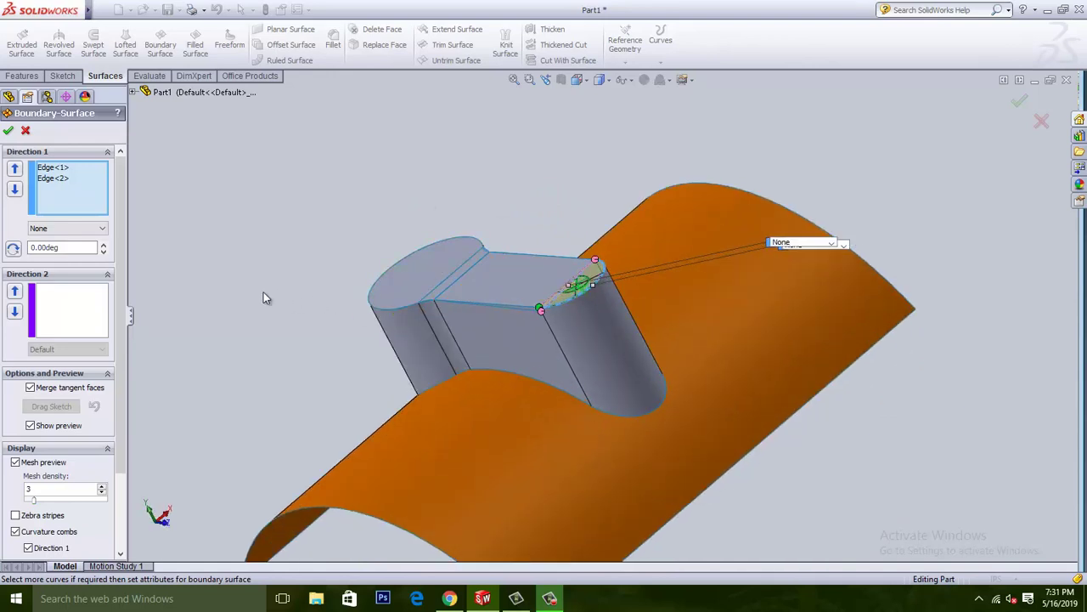
{"action": "left_click", "coordinate": [51, 177]}
{"action": "left_click", "coordinate": [15, 168]}
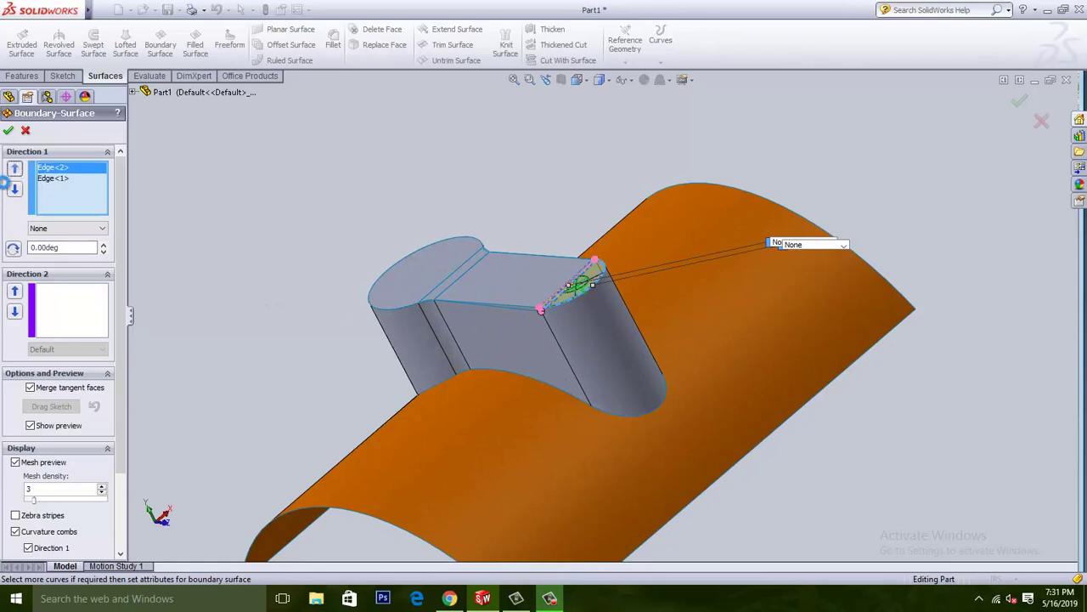
{"action": "left_click", "coordinate": [16, 190]}
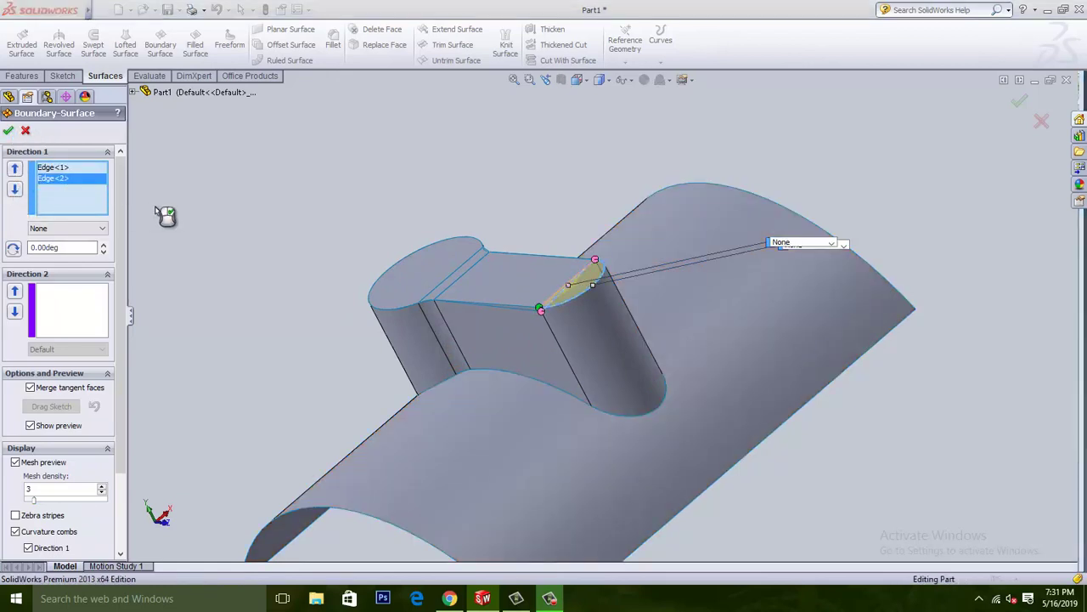
{"action": "left_click", "coordinate": [26, 130]}
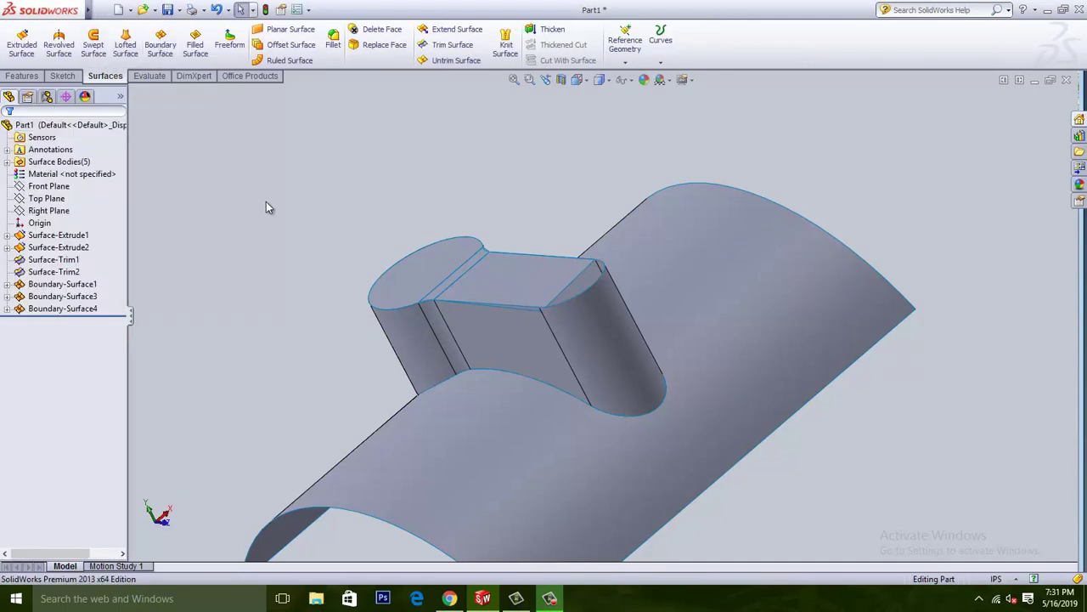
{"action": "middle_click_drag", "start_coordinate": [266, 201], "coordinate": [288, 266]}
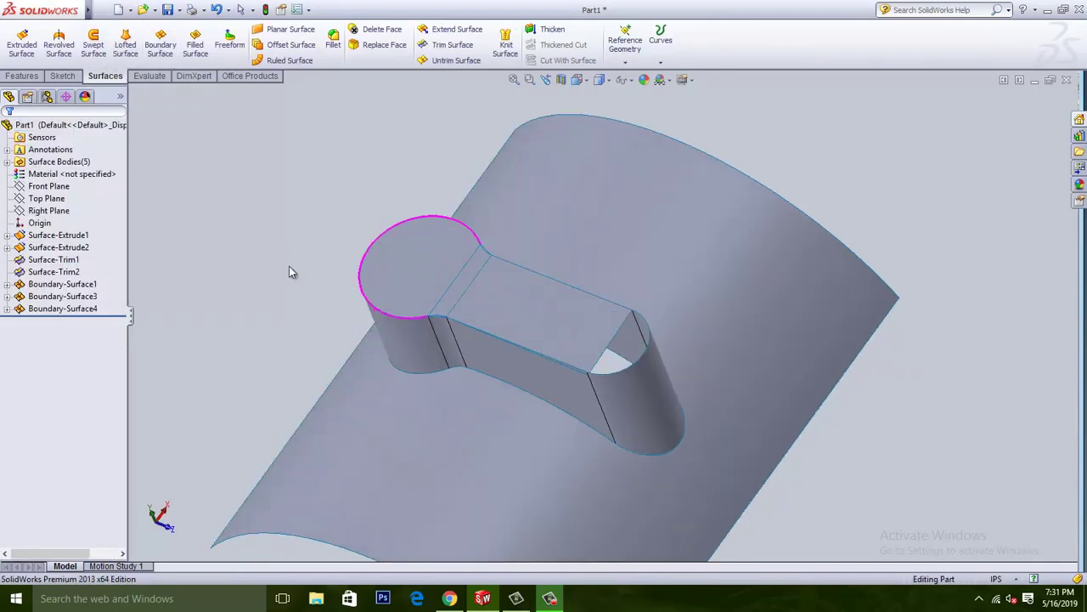
- Try to close the keyhole's small rounded end with a boundary surface between the straight surface's open edge and the end arc in Direction 1
{"action": "left_click", "coordinate": [167, 48]}
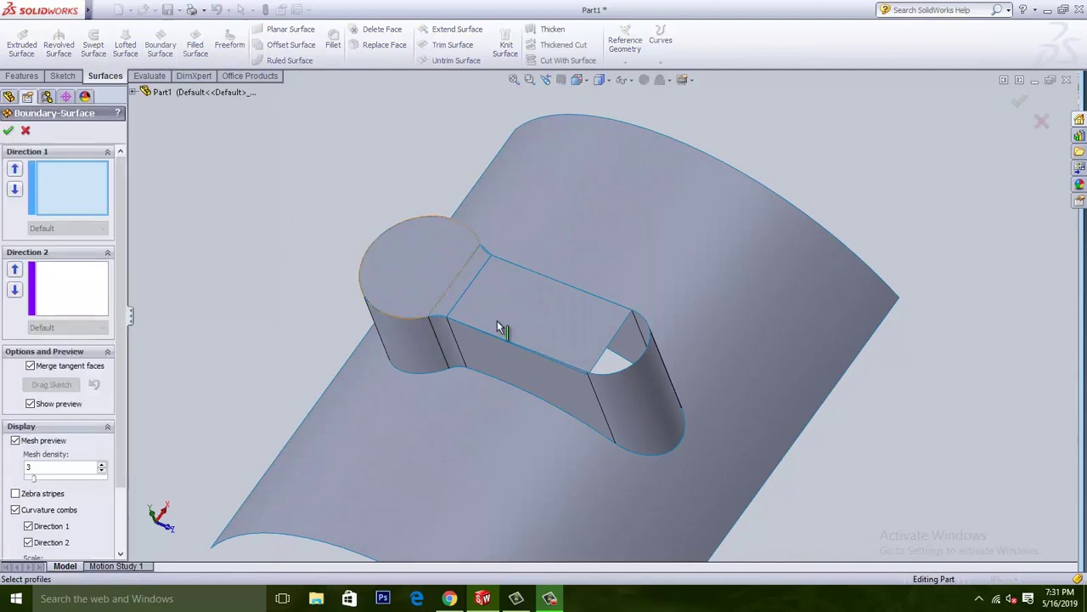
{"action": "left_click", "coordinate": [605, 353]}
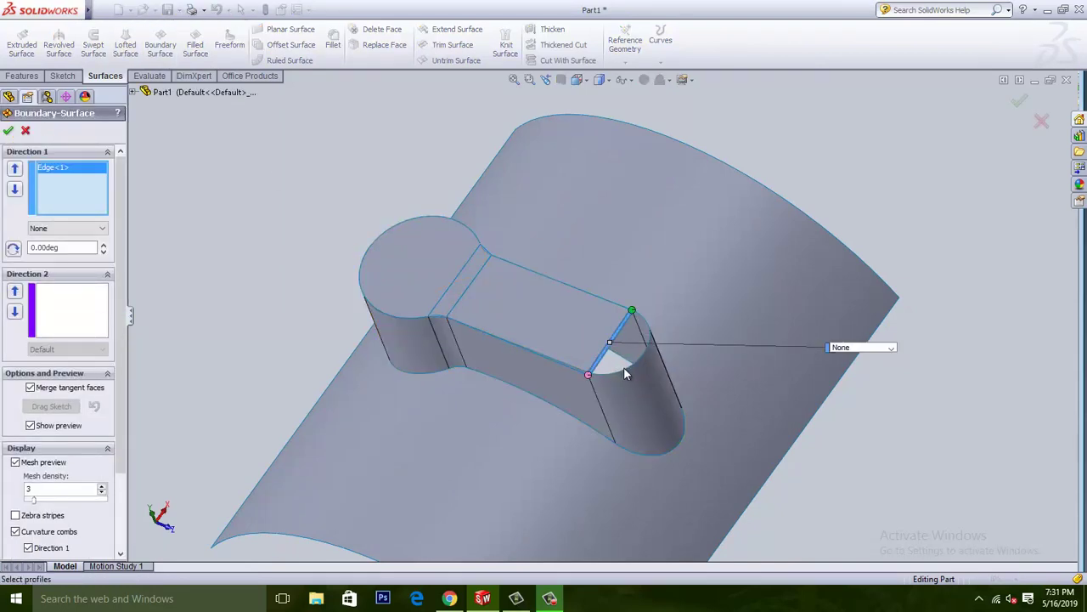
{"action": "left_click", "coordinate": [624, 371]}
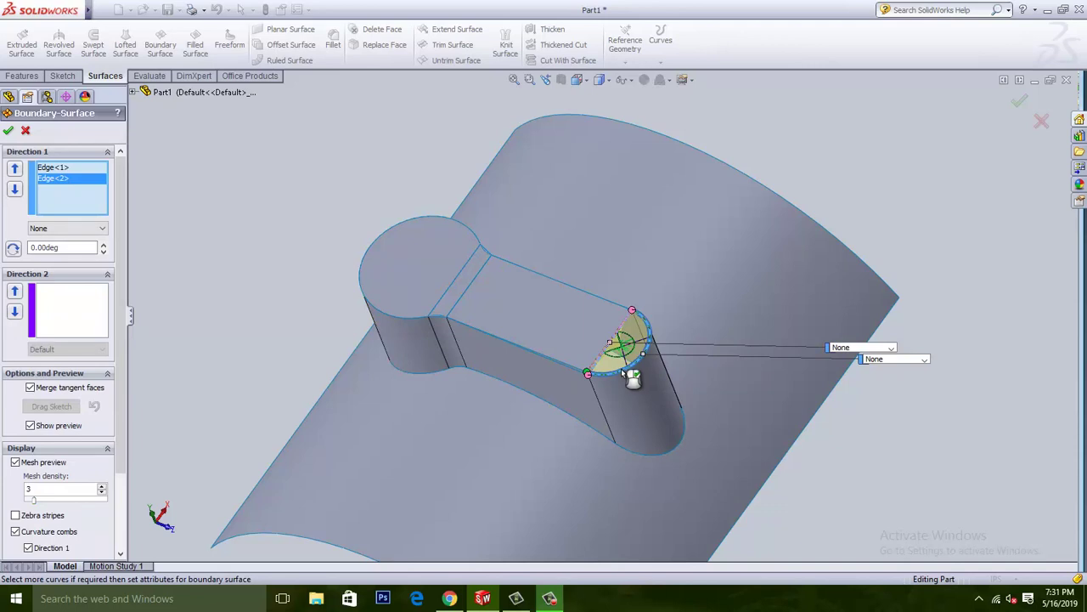
{"action": "left_click", "coordinate": [90, 315]}
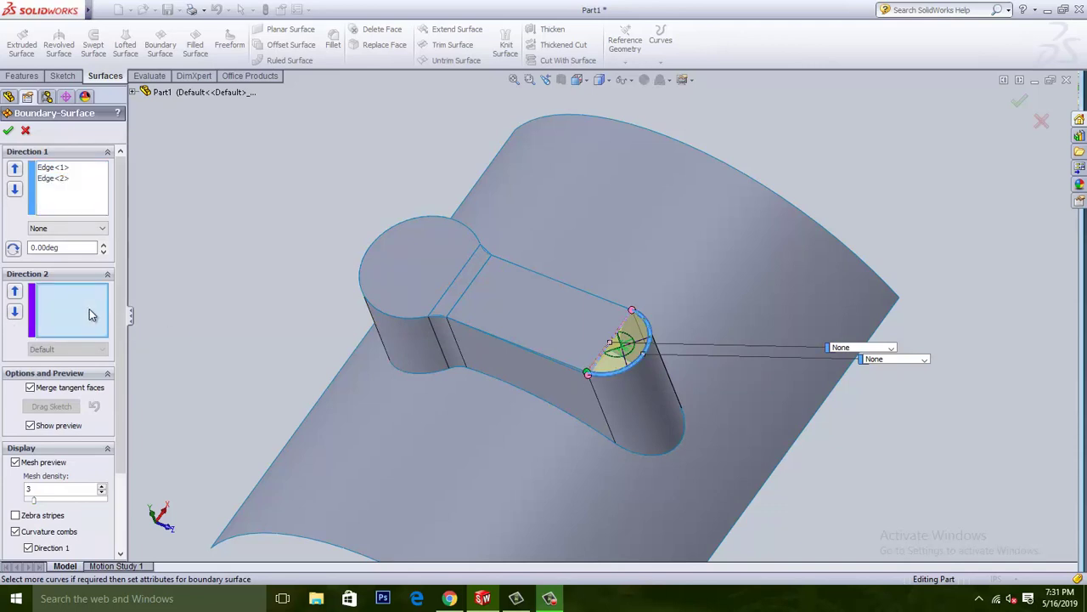
{"action": "left_click", "coordinate": [627, 369]}
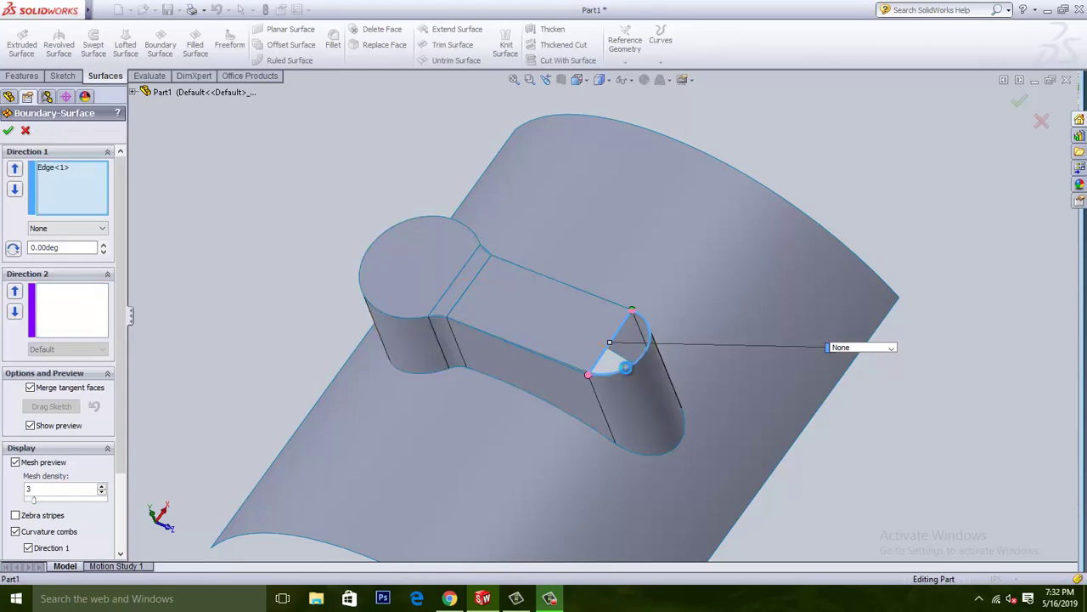
{"action": "left_click", "coordinate": [626, 367]}
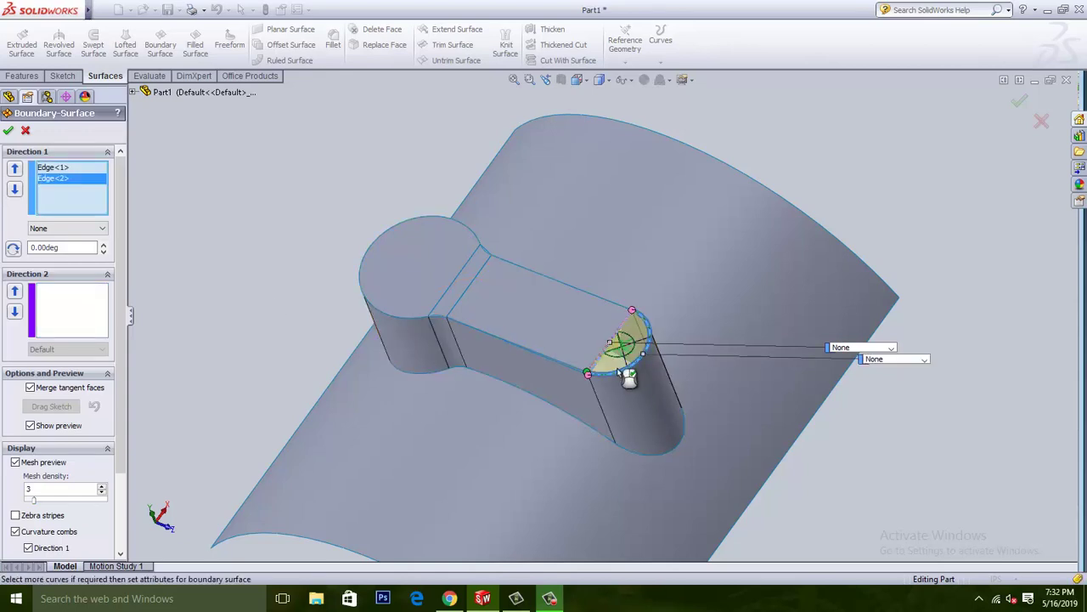
{"action": "left_click", "coordinate": [9, 132]}
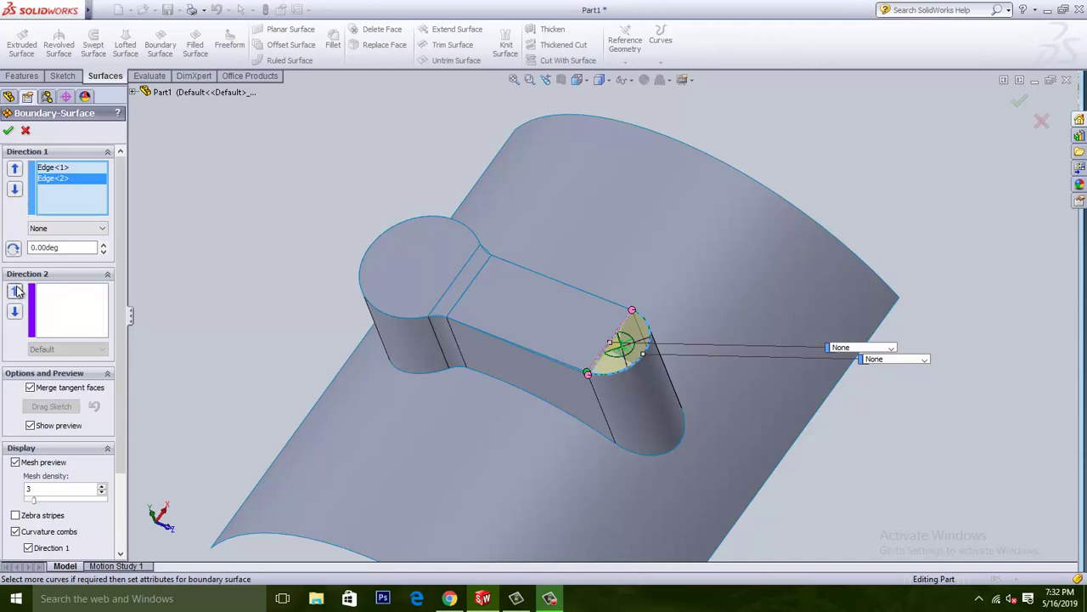
{"action": "left_click", "coordinate": [363, 369]}
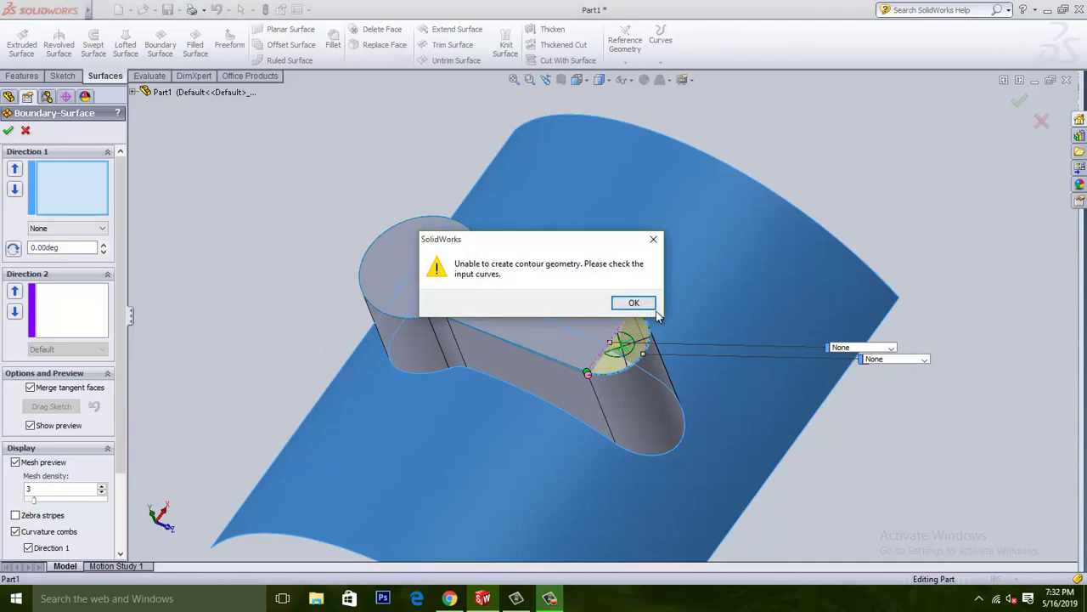
{"action": "left_click", "coordinate": [636, 304]}
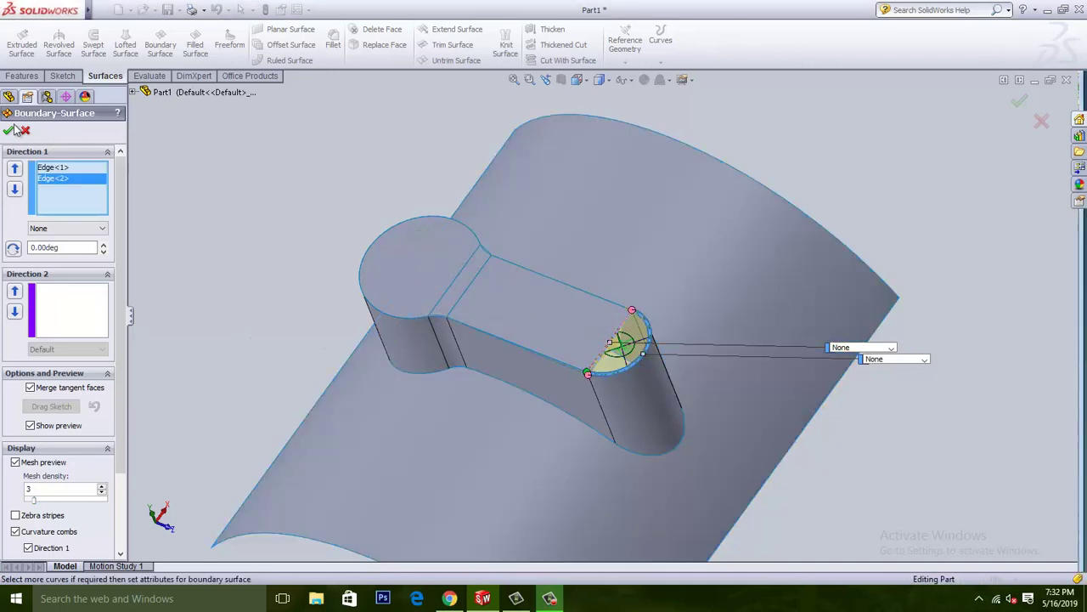
{"action": "left_click", "coordinate": [9, 129]}
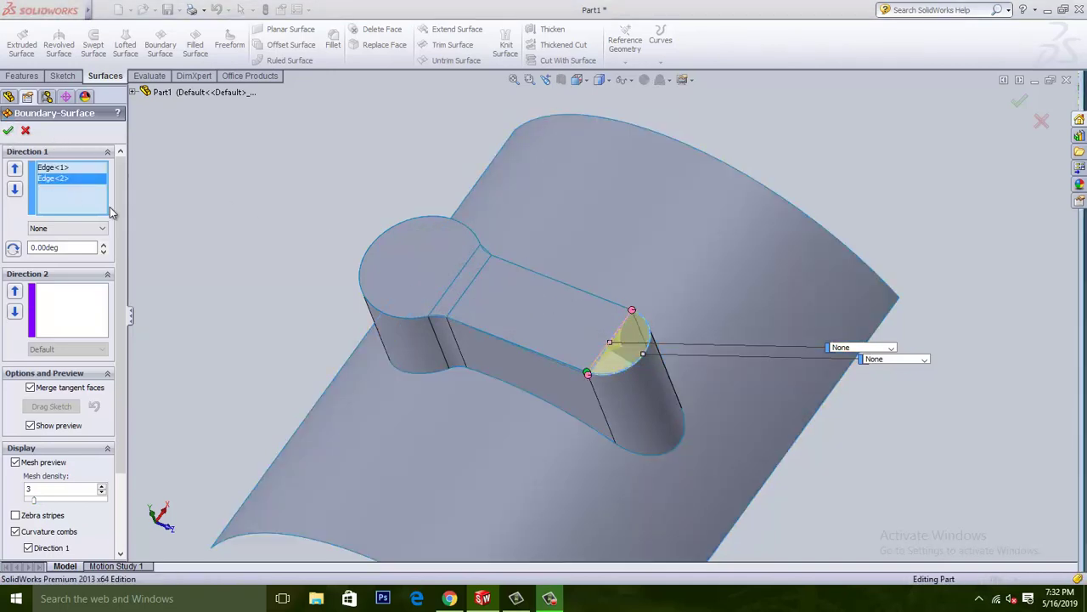
{"action": "middle_click_drag", "start_coordinate": [159, 227], "coordinate": [768, 341]}
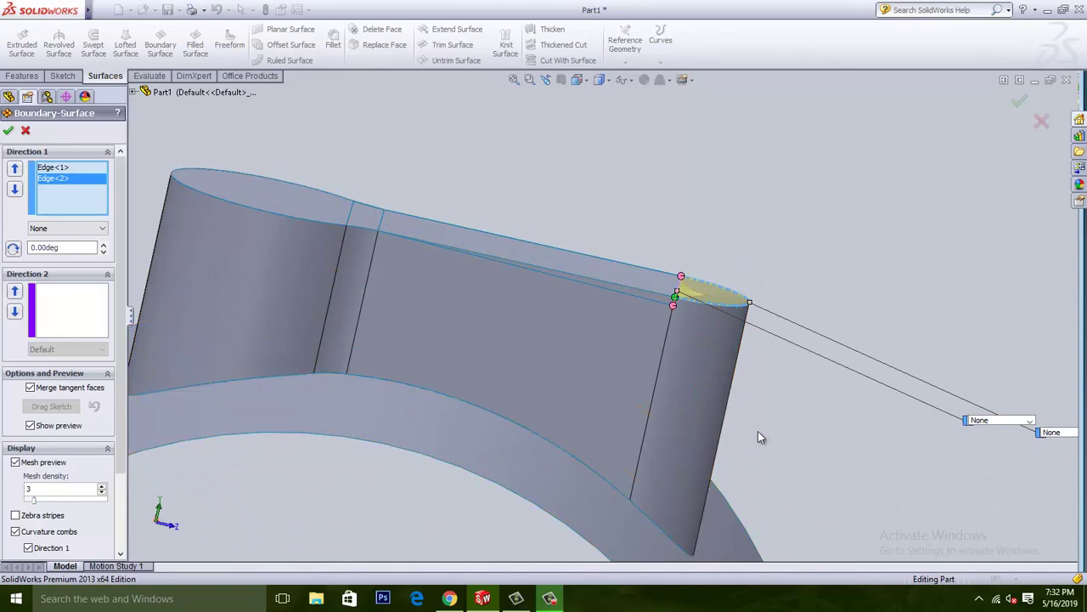
{"action": "middle_click_drag", "start_coordinate": [760, 437], "coordinate": [384, 265]}
{"action": "left_click", "coordinate": [25, 132]}
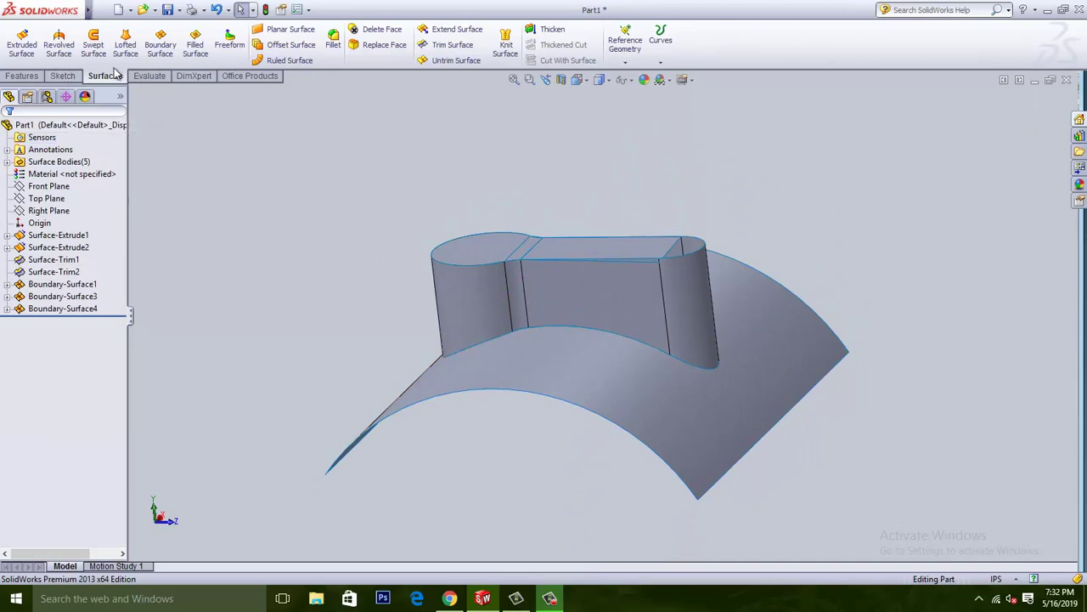
- Try to close the small rounded end with a planar surface bounded by the end arc and the straight surface's open edge
{"action": "left_click", "coordinate": [283, 29]}
{"action": "middle_click_drag", "start_coordinate": [760, 193], "coordinate": [777, 272]}
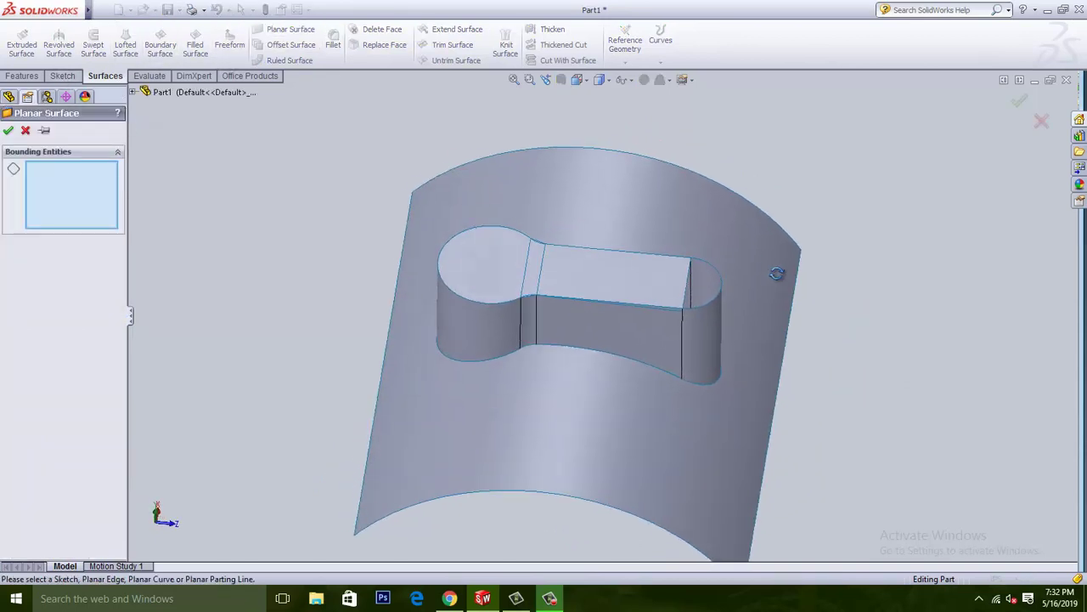
{"action": "left_click", "coordinate": [706, 313]}
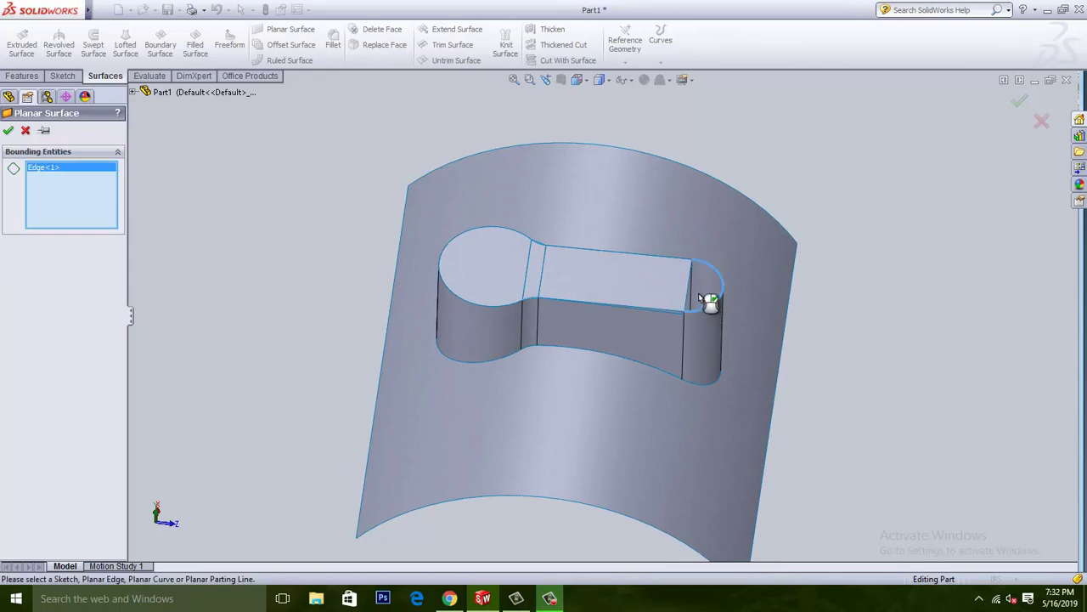
{"action": "left_click", "coordinate": [690, 301]}
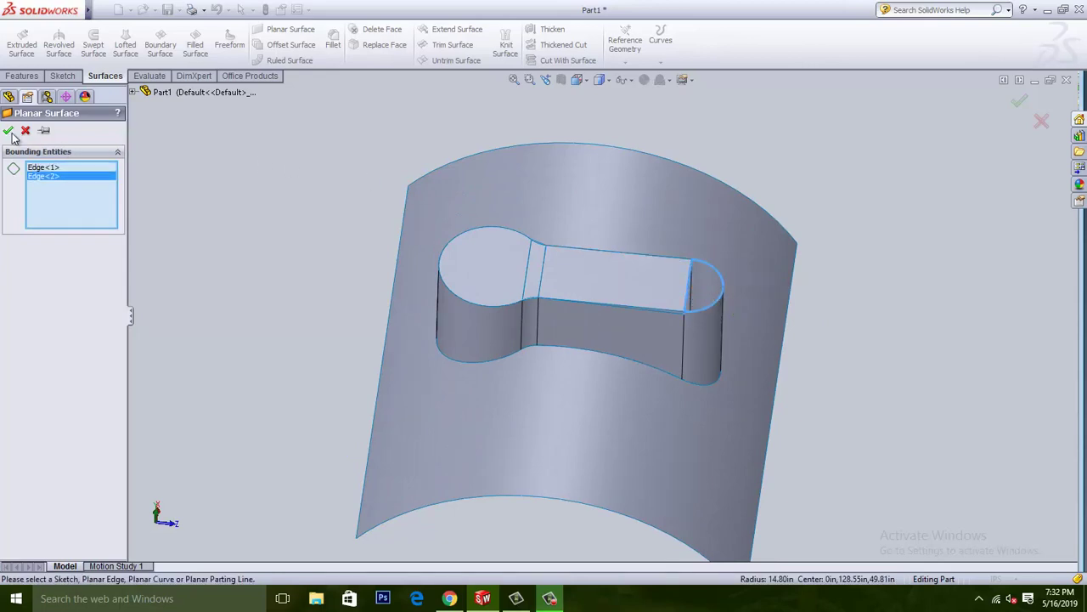
{"action": "left_click", "coordinate": [36, 169]}
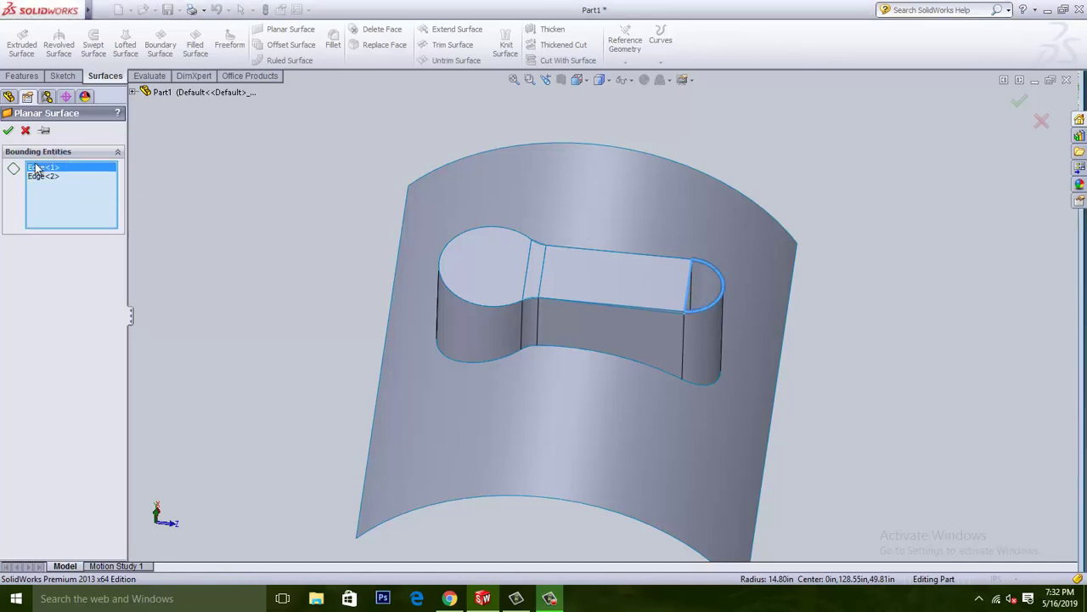
{"action": "left_click", "coordinate": [26, 131]}
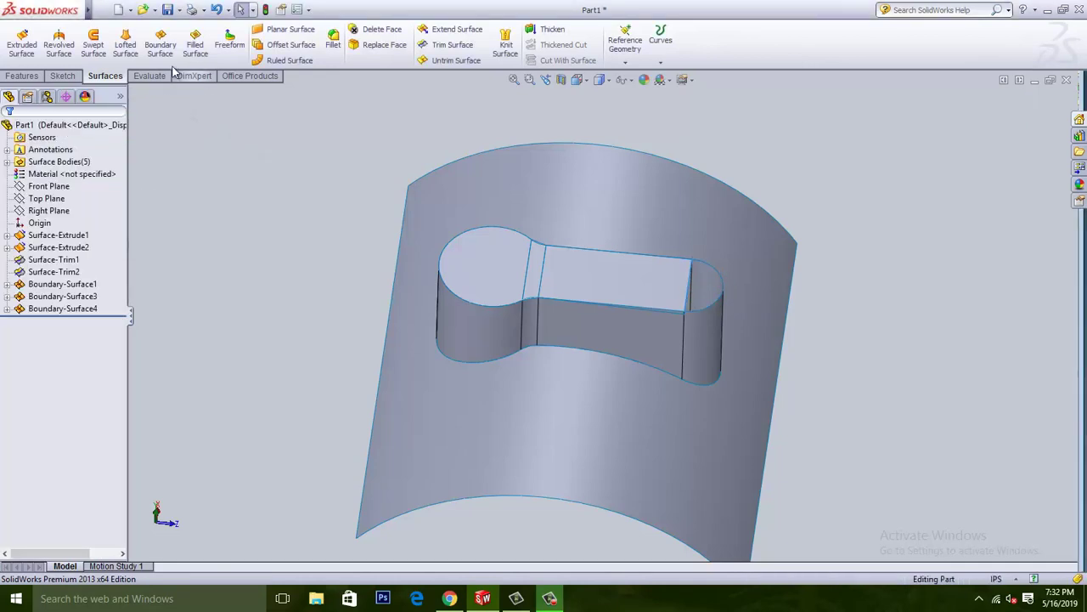
- Try to patch the small rounded end with a filled surface bounded by the end arc and the adjoining straight edge
{"action": "left_click", "coordinate": [195, 44]}
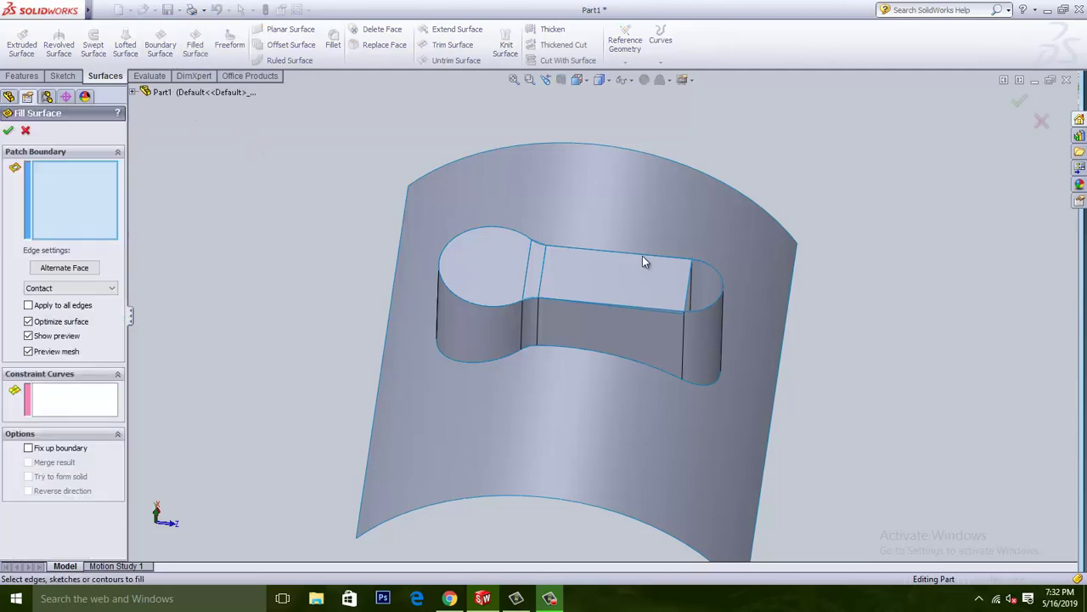
{"action": "left_click", "coordinate": [720, 304]}
{"action": "left_click", "coordinate": [688, 292]}
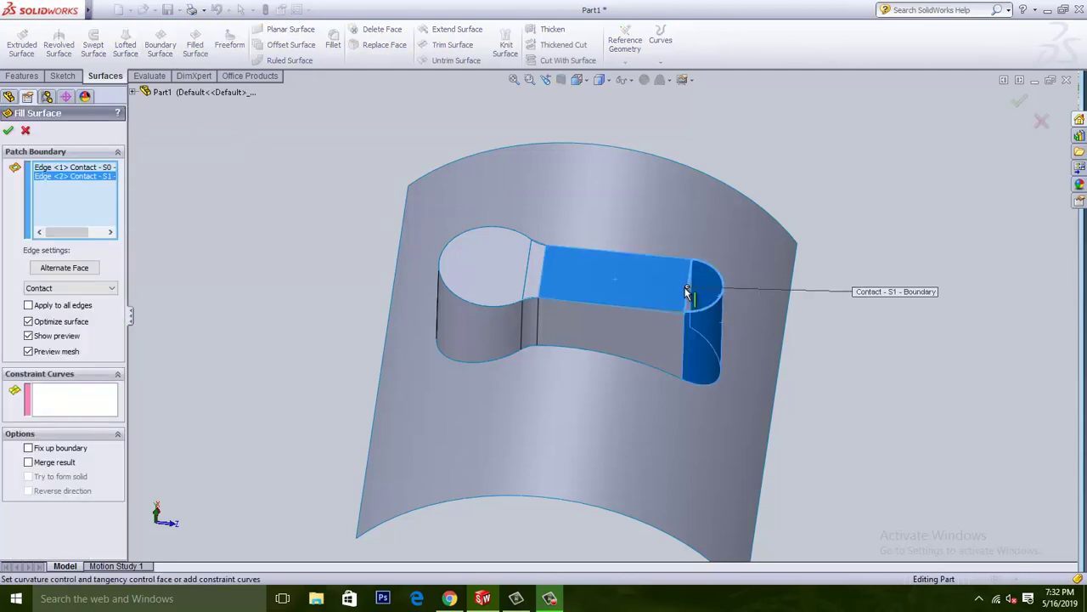
{"action": "left_click", "coordinate": [25, 132]}
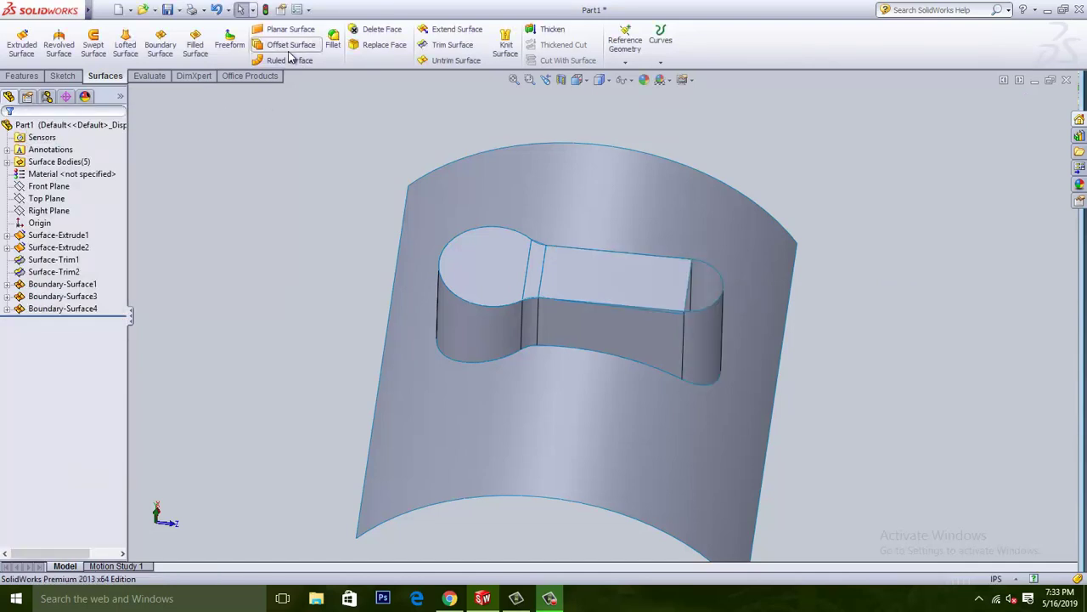
{"action": "left_click", "coordinate": [288, 45]}
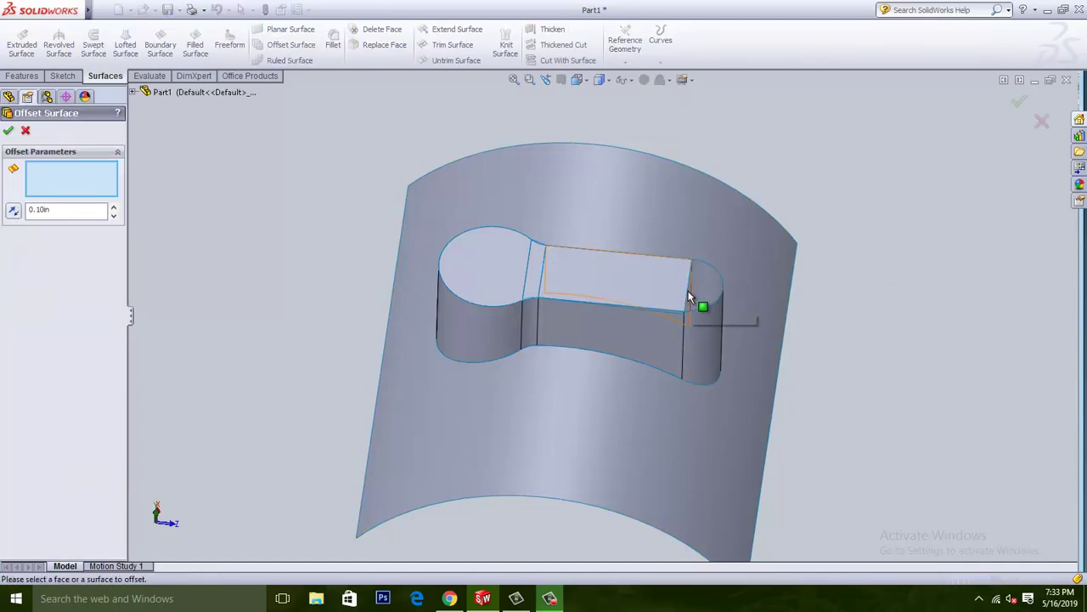
{"action": "left_click", "coordinate": [688, 296]}
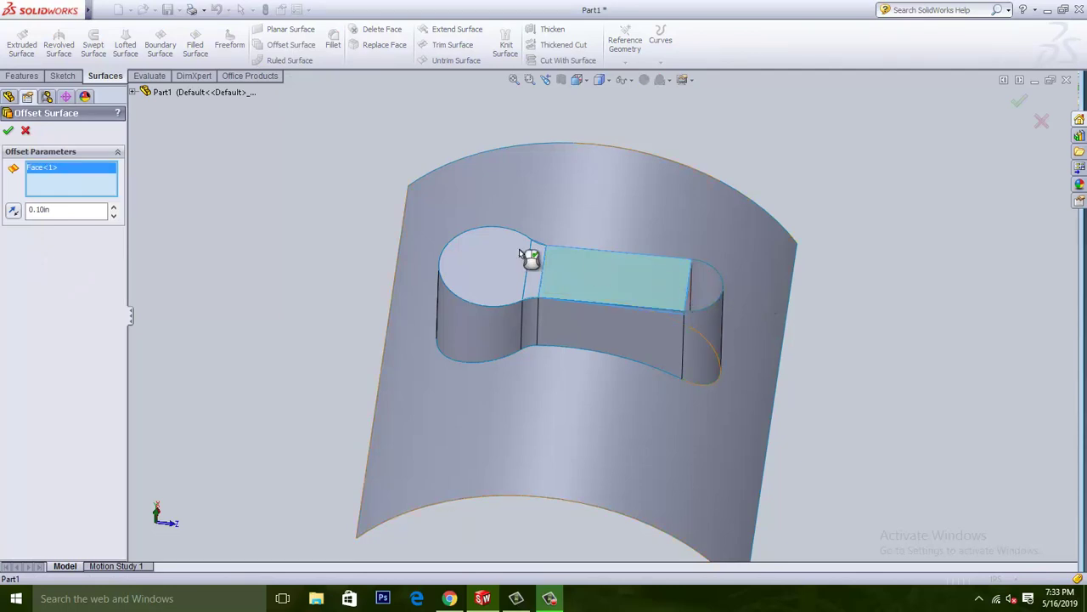
{"action": "left_click", "coordinate": [26, 131]}
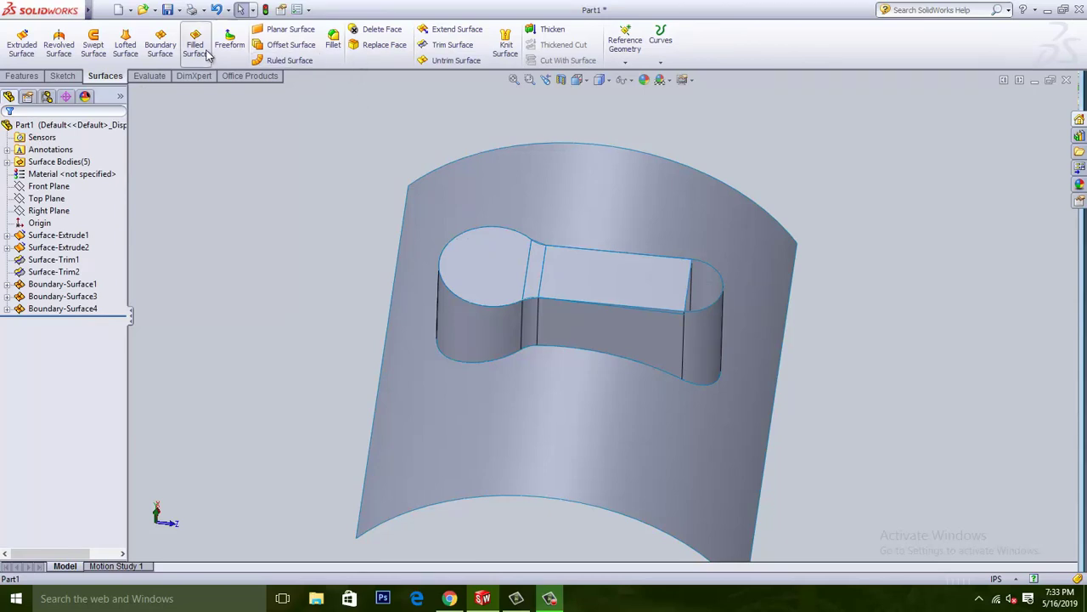
- Set up a boundary surface with the straight surface's open edge in Direction 1 and the end arc in Direction 2
{"action": "left_click", "coordinate": [159, 44]}
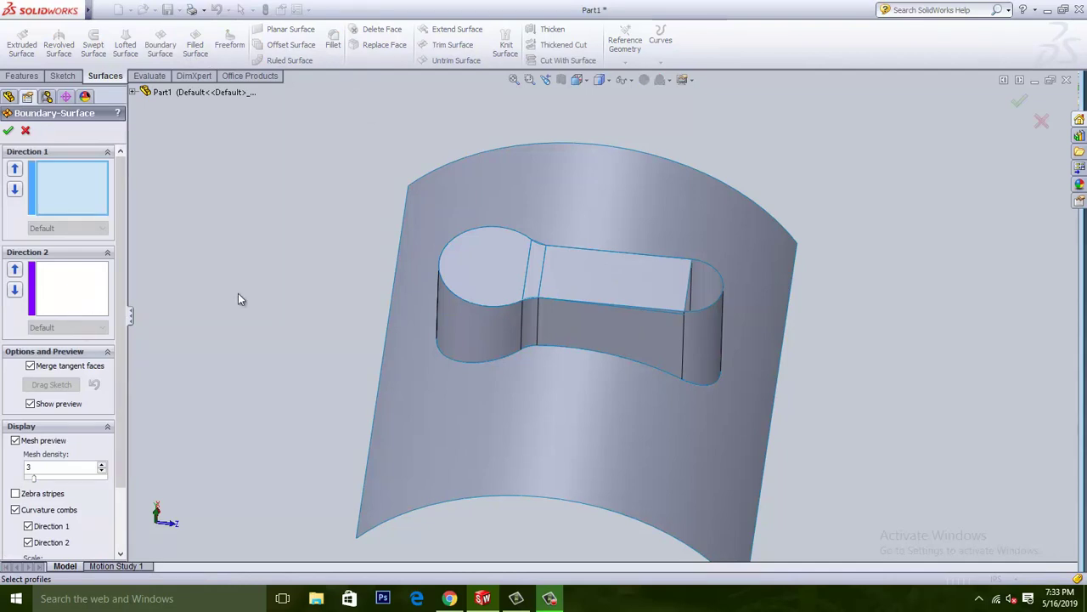
{"action": "left_click", "coordinate": [688, 297]}
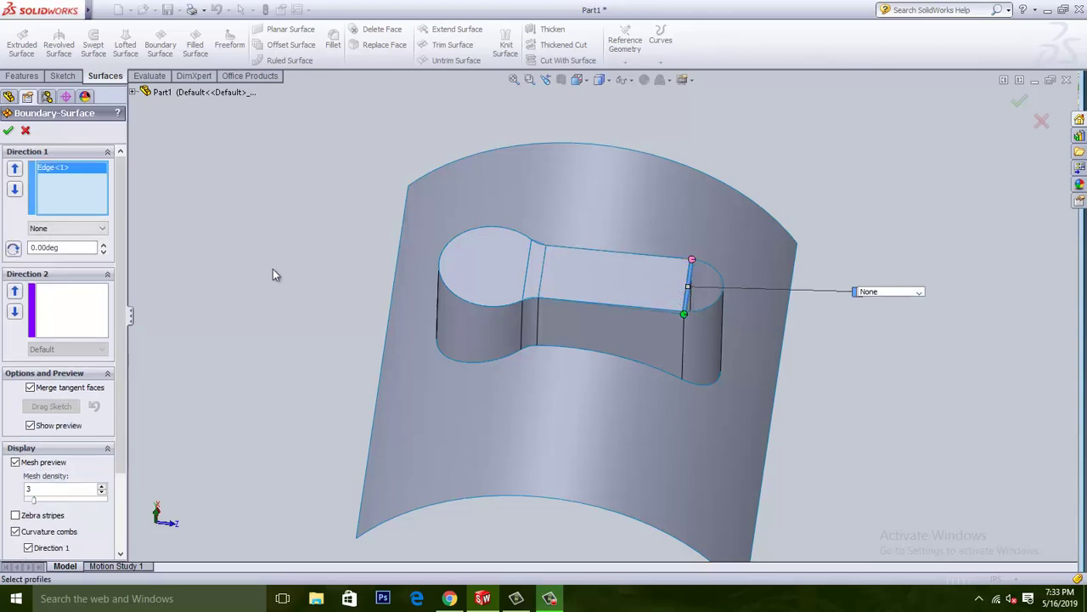
{"action": "left_click", "coordinate": [70, 340]}
{"action": "left_click", "coordinate": [712, 311]}
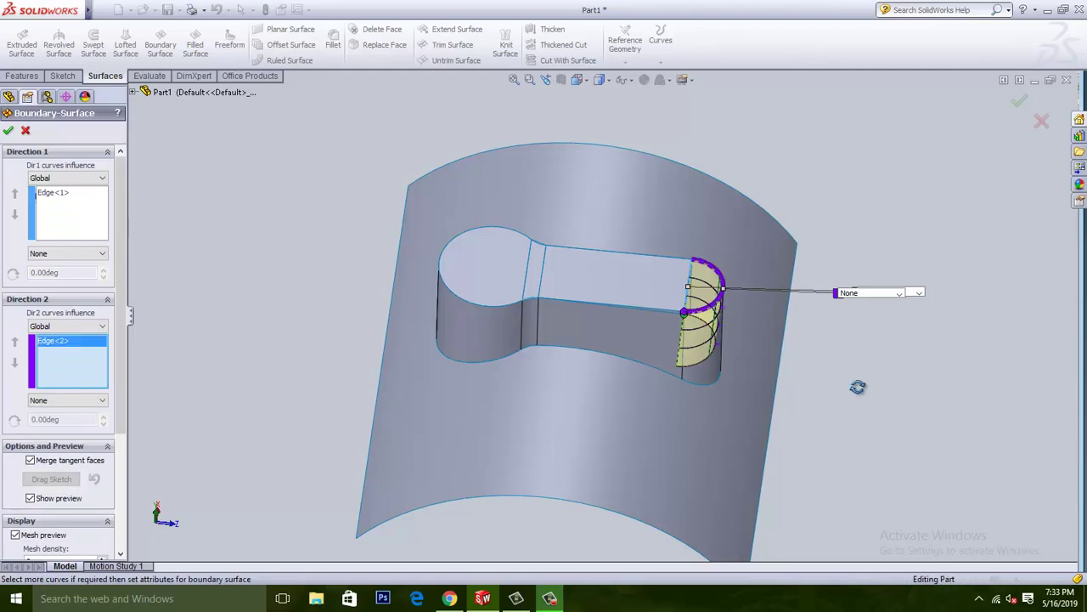
{"action": "middle_click_drag", "start_coordinate": [857, 387], "coordinate": [918, 415]}
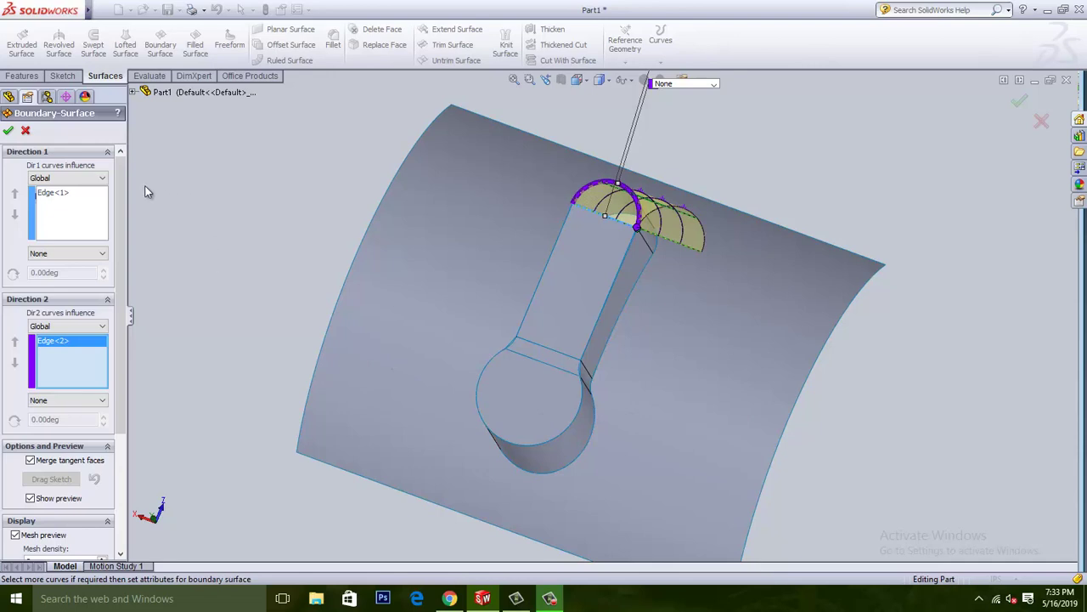
- Move the end arc from Direction 2 to Direction 1 and try to build the boundary surface
{"action": "right_click", "coordinate": [75, 344]}
{"action": "left_click", "coordinate": [119, 364]}
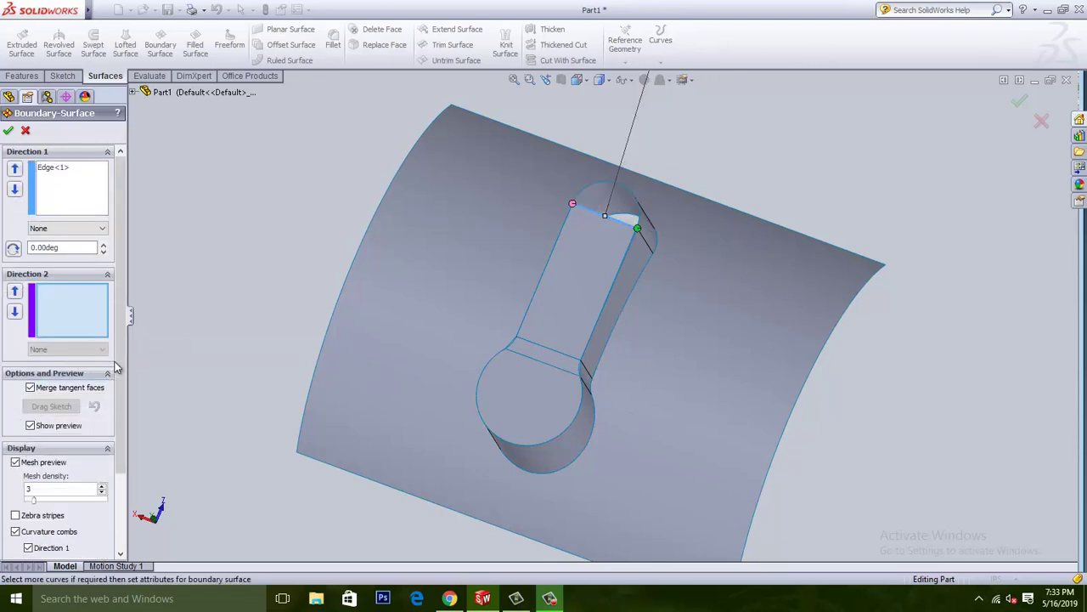
{"action": "left_click", "coordinate": [42, 196]}
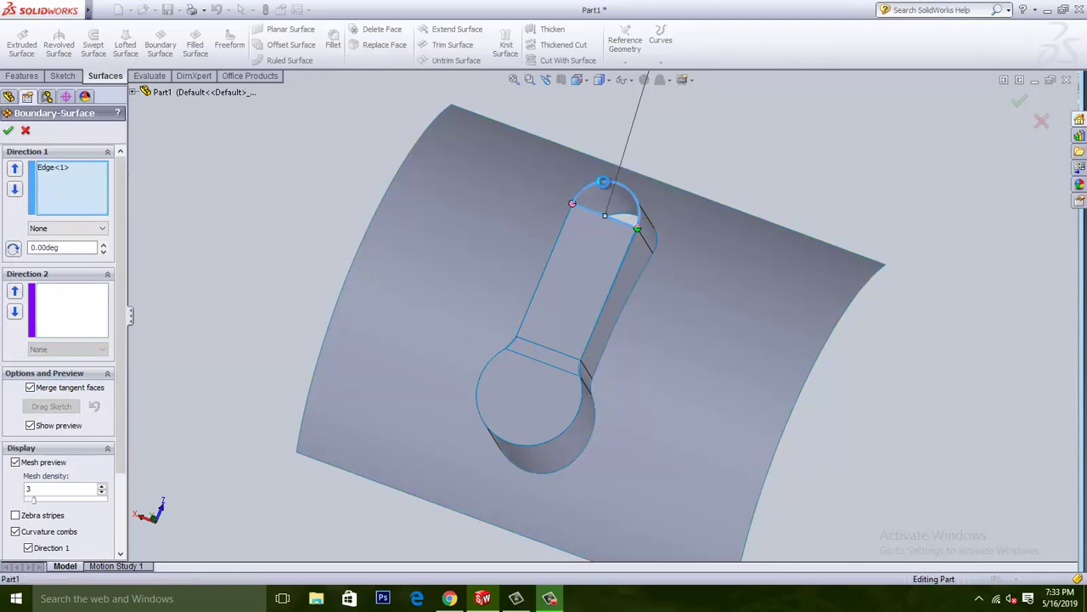
{"action": "left_click", "coordinate": [606, 186]}
{"action": "scroll", "coordinate": [642, 228], "scroll_direction": "down", "scroll_amount": 4}
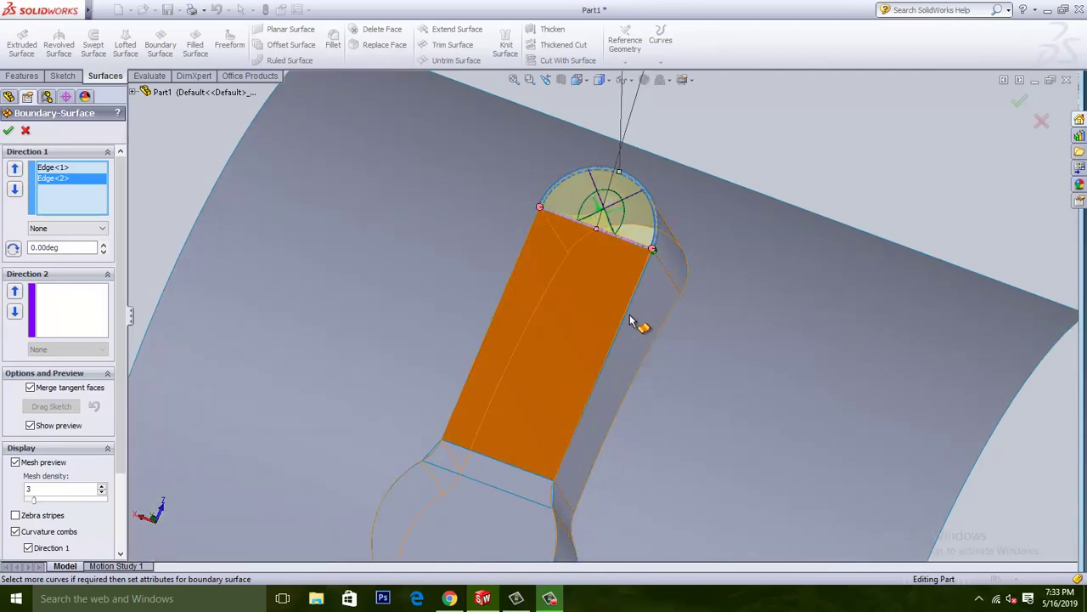
{"action": "left_click", "coordinate": [631, 332]}
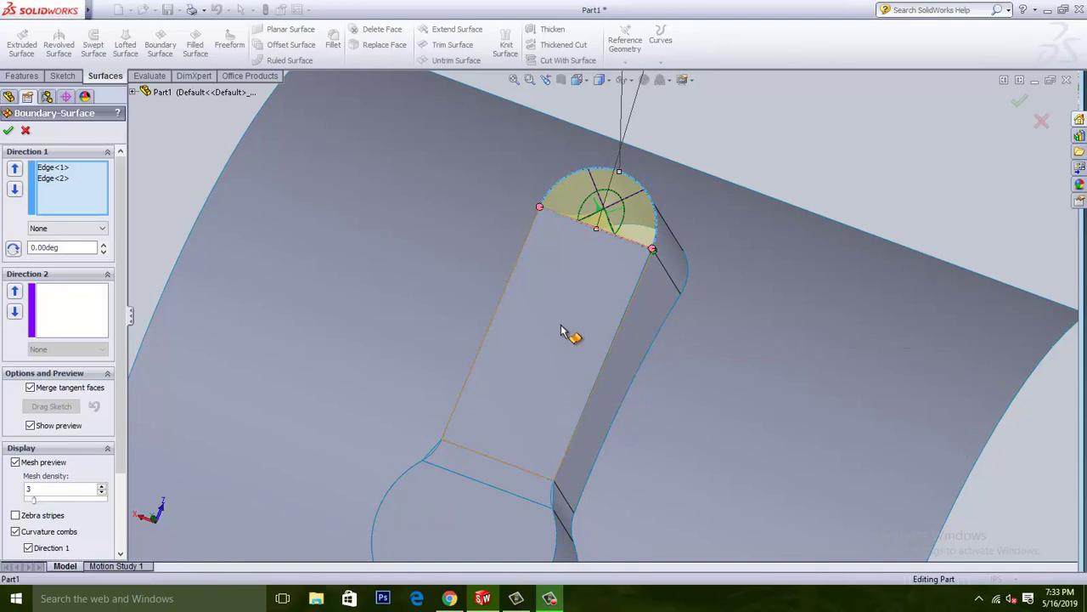
{"action": "left_click", "coordinate": [8, 131]}
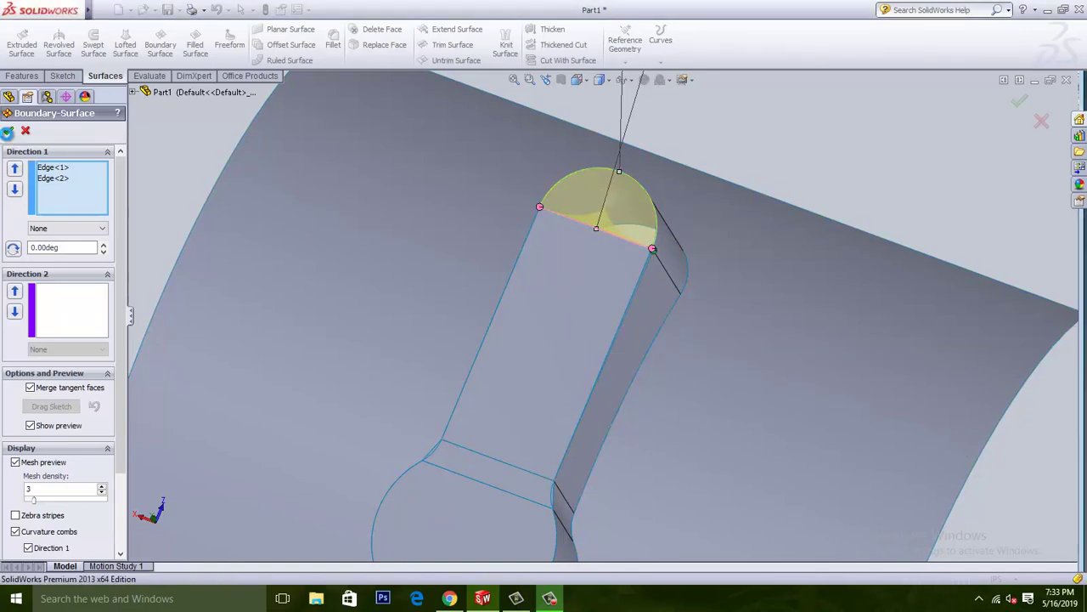
- Try to add the straight top surface and the wall's lower side edge as Direction 2 curves of the boundary surface
{"action": "left_click", "coordinate": [68, 291]}
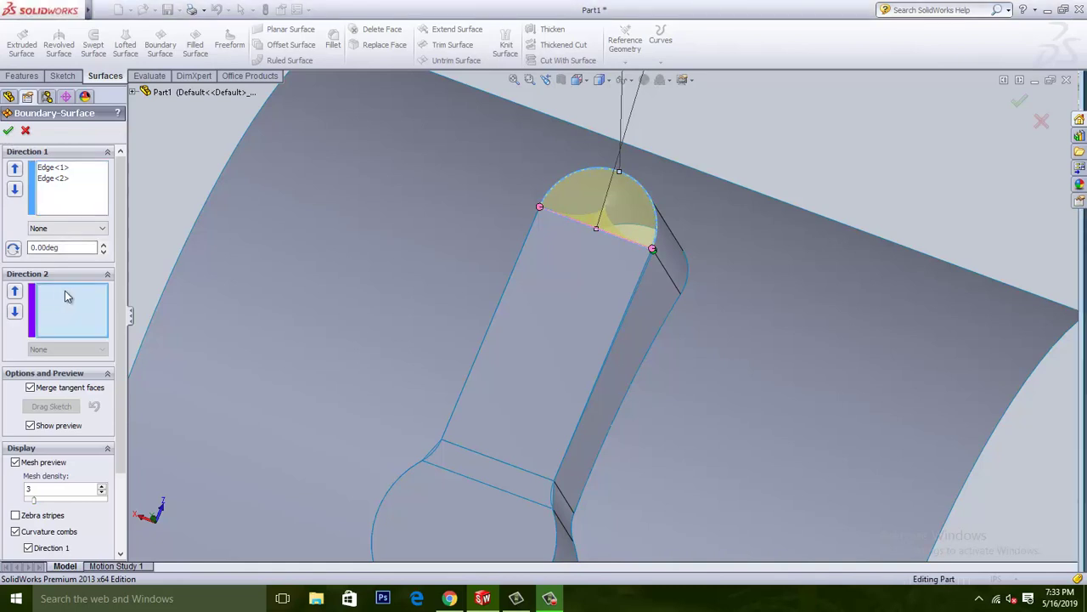
{"action": "left_click", "coordinate": [582, 307]}
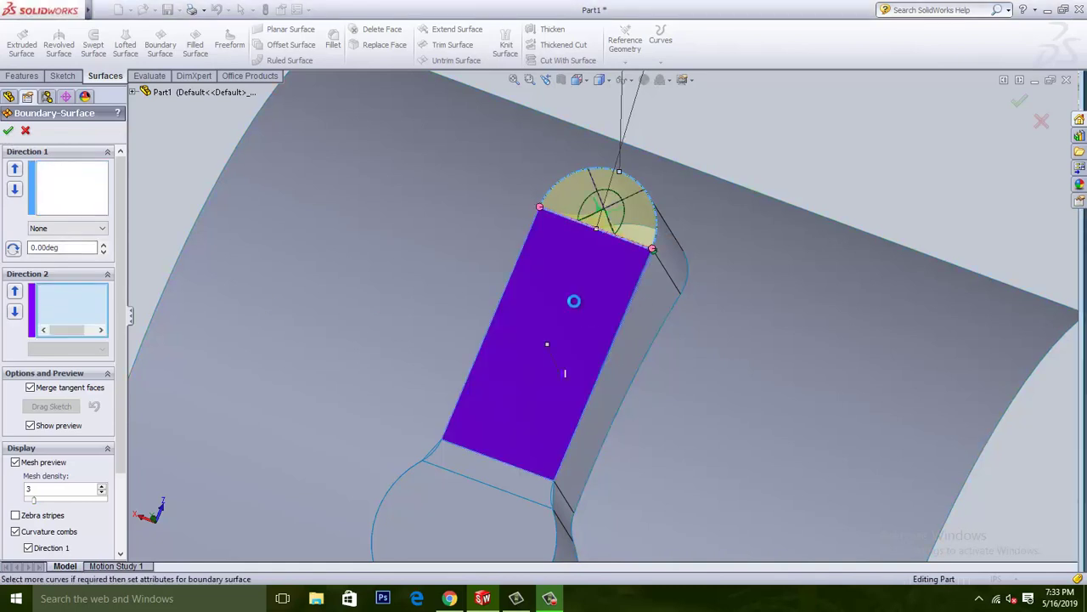
{"action": "left_click", "coordinate": [10, 132]}
{"action": "left_click", "coordinate": [641, 375]}
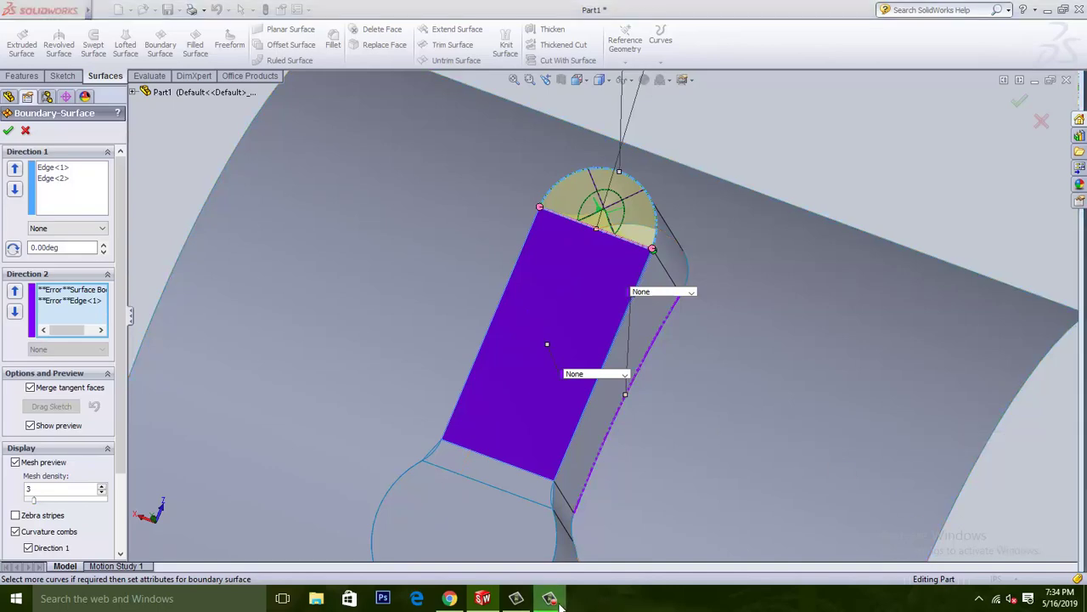
{"action": "left_click", "coordinate": [557, 603]}
{"action": "left_click", "coordinate": [1022, 536]}
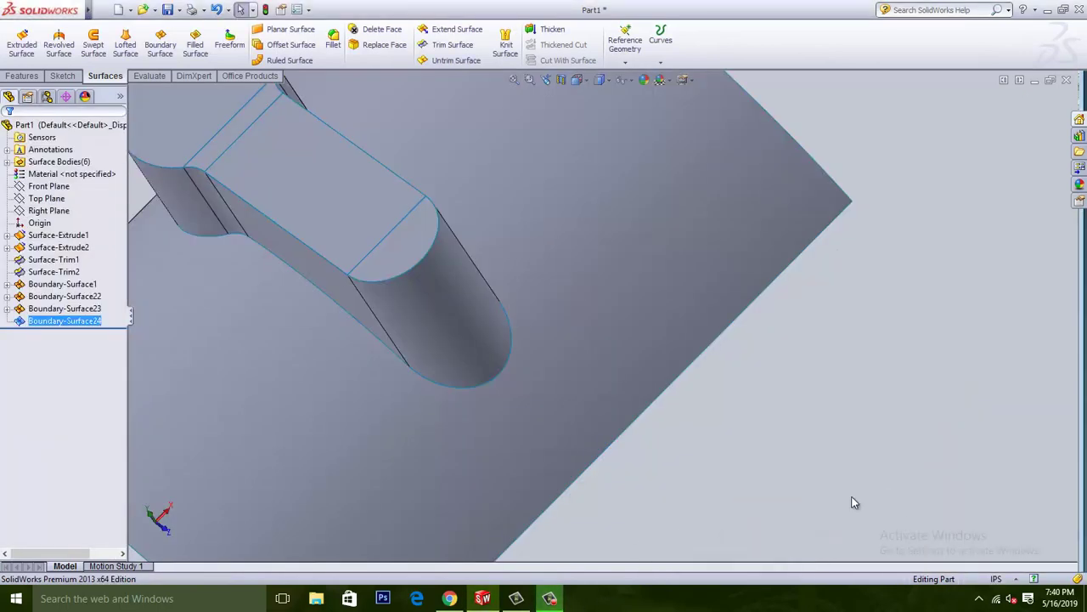
- Knit the base surface, the keyhole wall and all the top patches into a single surface body
{"action": "scroll", "coordinate": [492, 364], "scroll_direction": "up", "scroll_amount": 7}
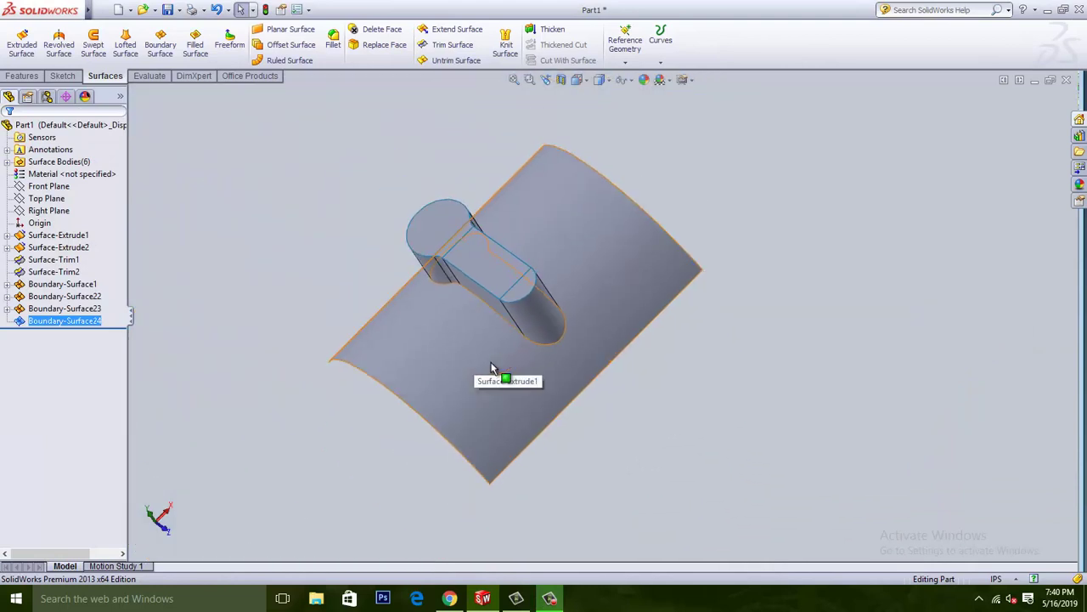
{"action": "middle_click_drag", "start_coordinate": [668, 426], "coordinate": [706, 371]}
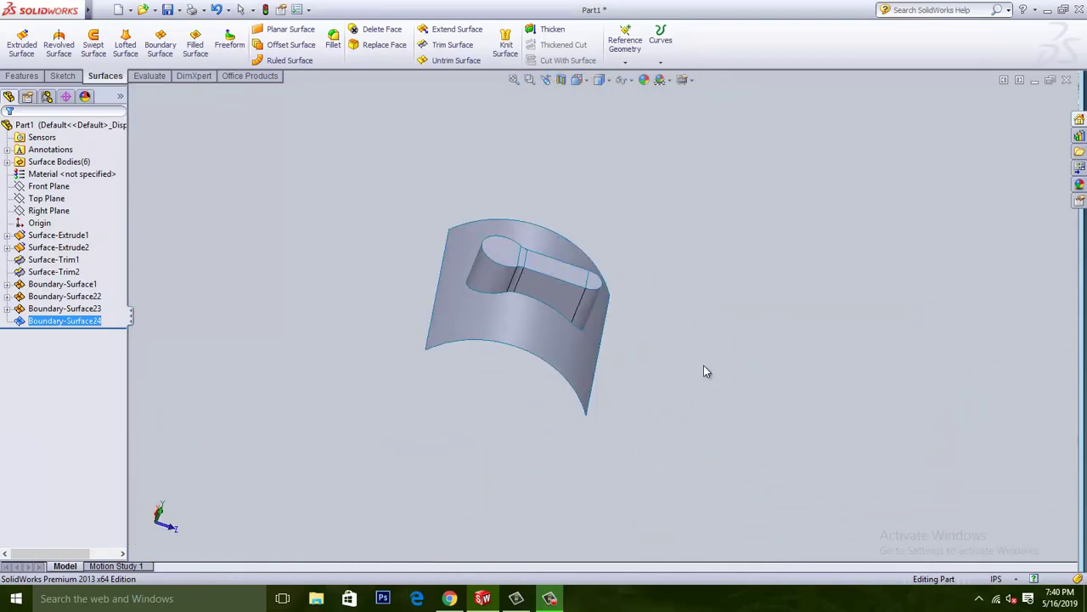
{"action": "scroll", "coordinate": [599, 327], "scroll_direction": "down", "scroll_amount": 2}
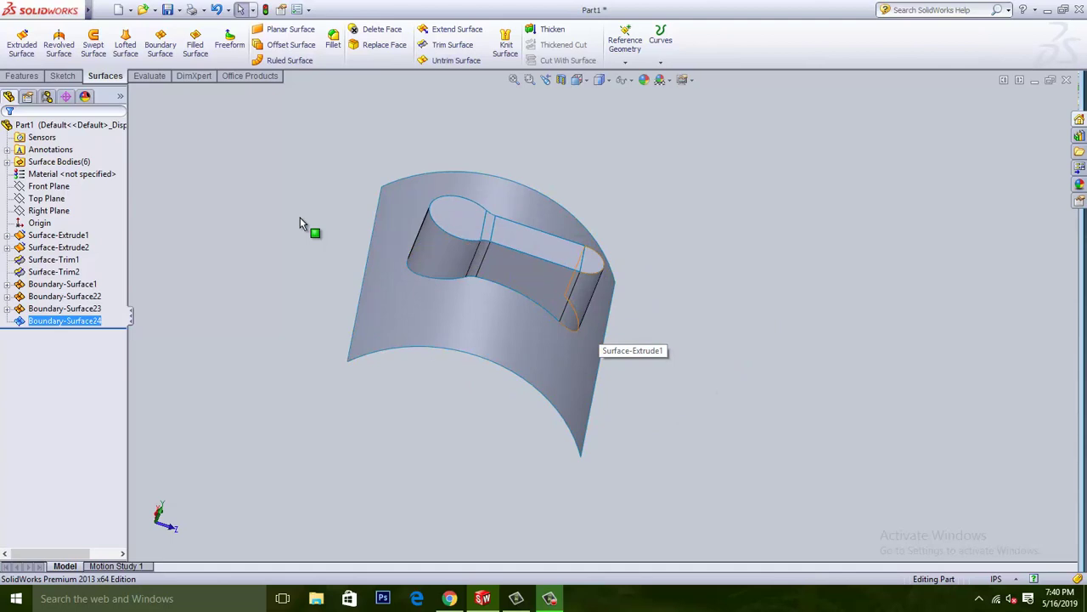
{"action": "left_click", "coordinate": [333, 39]}
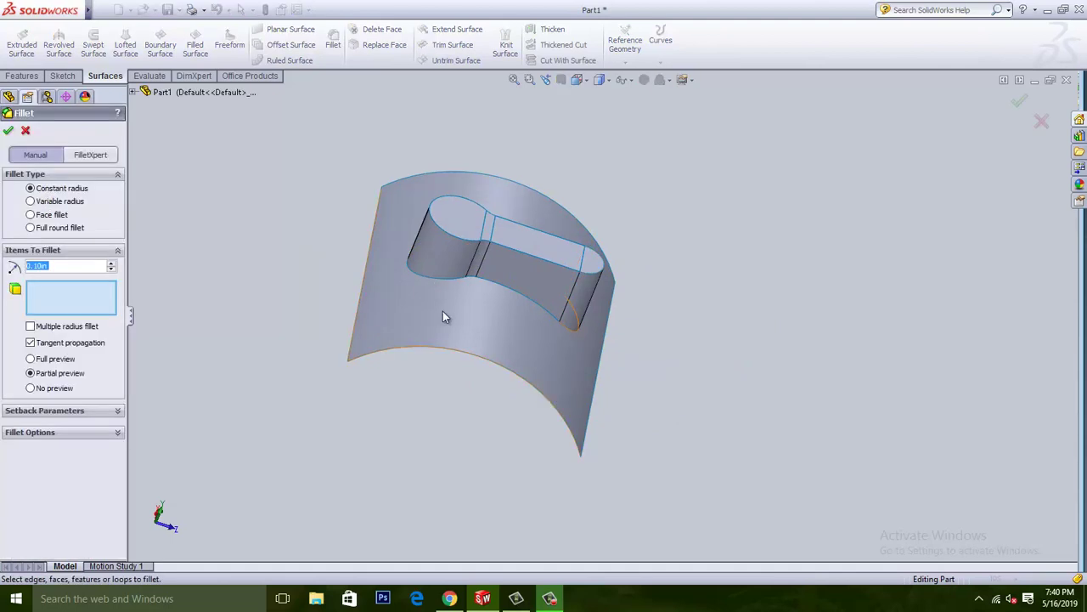
{"action": "left_click", "coordinate": [26, 131]}
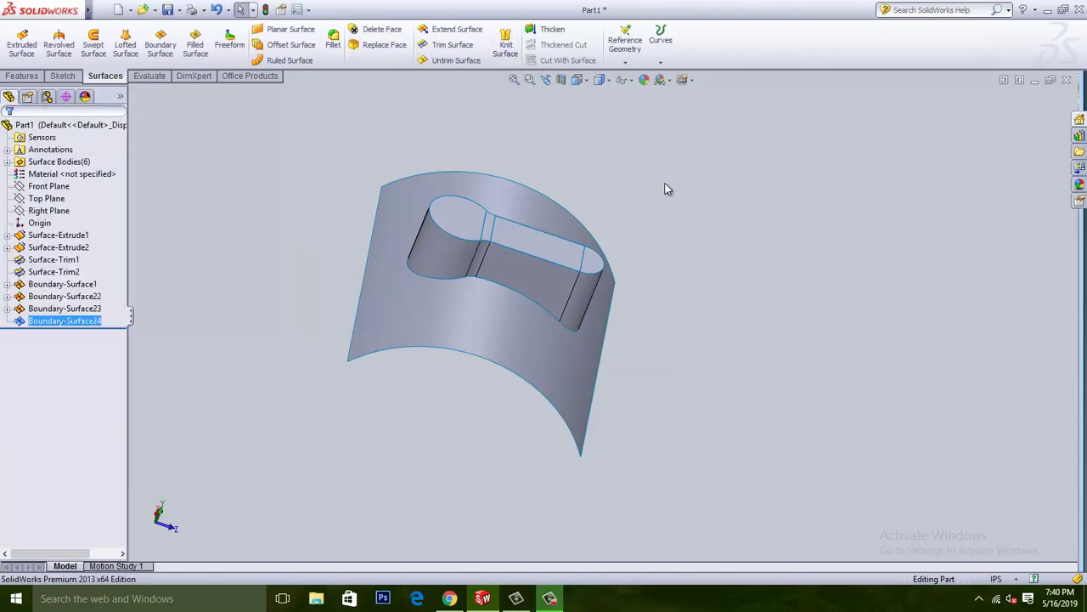
{"action": "left_click", "coordinate": [505, 44]}
{"action": "left_click_drag", "start_coordinate": [300, 122], "coordinate": [711, 539]}
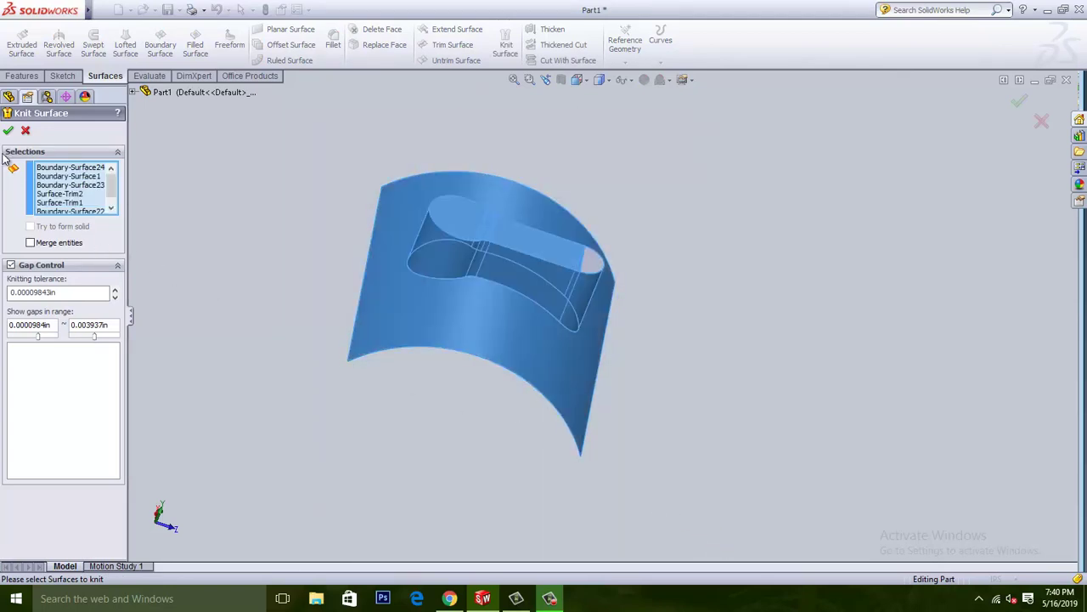
{"action": "left_click", "coordinate": [8, 131]}
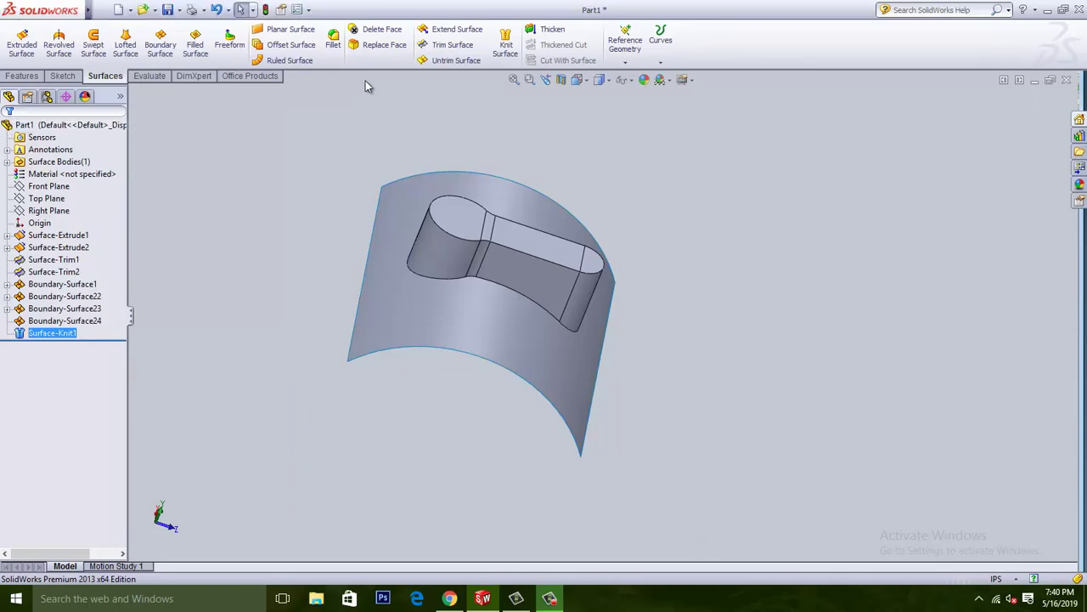
- Fillet the keyhole's base edge loop and top edge loop with a constant radius of 5 in
{"action": "left_click", "coordinate": [195, 44]}
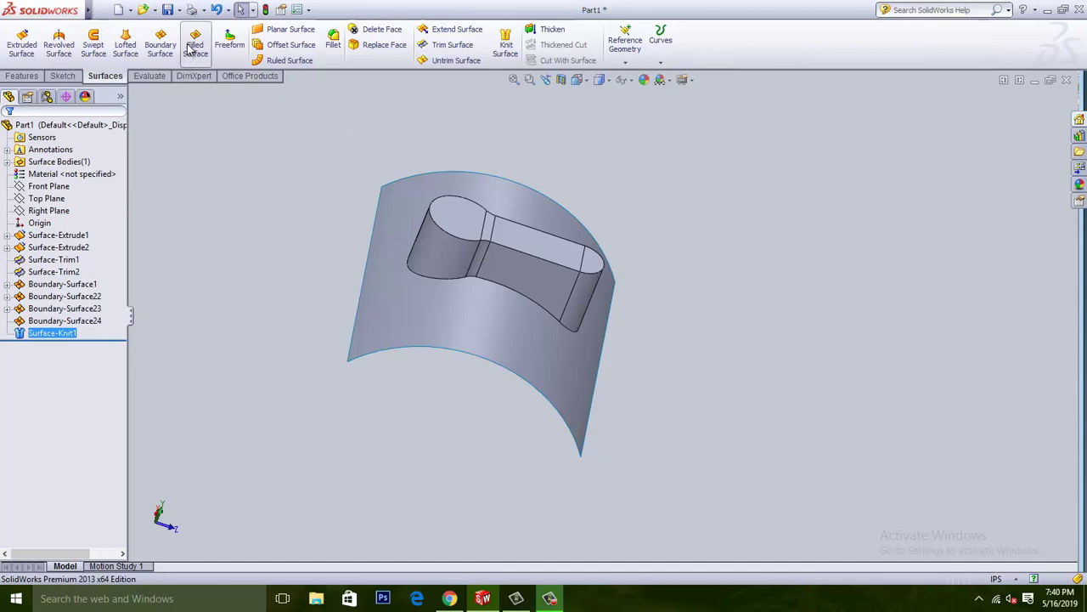
{"action": "left_click", "coordinate": [333, 43]}
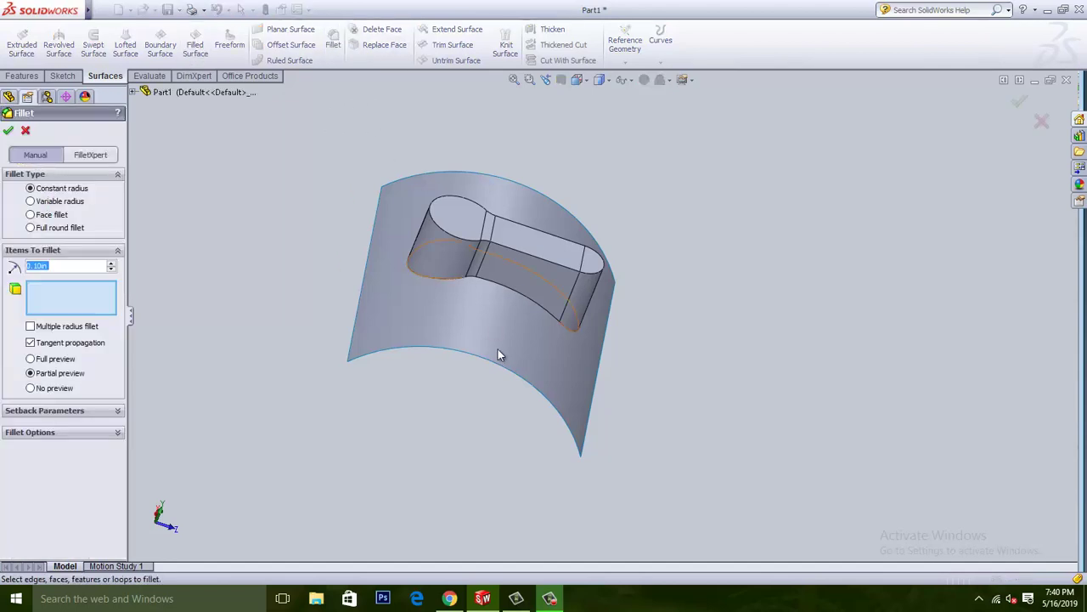
{"action": "left_click", "coordinate": [505, 285]}
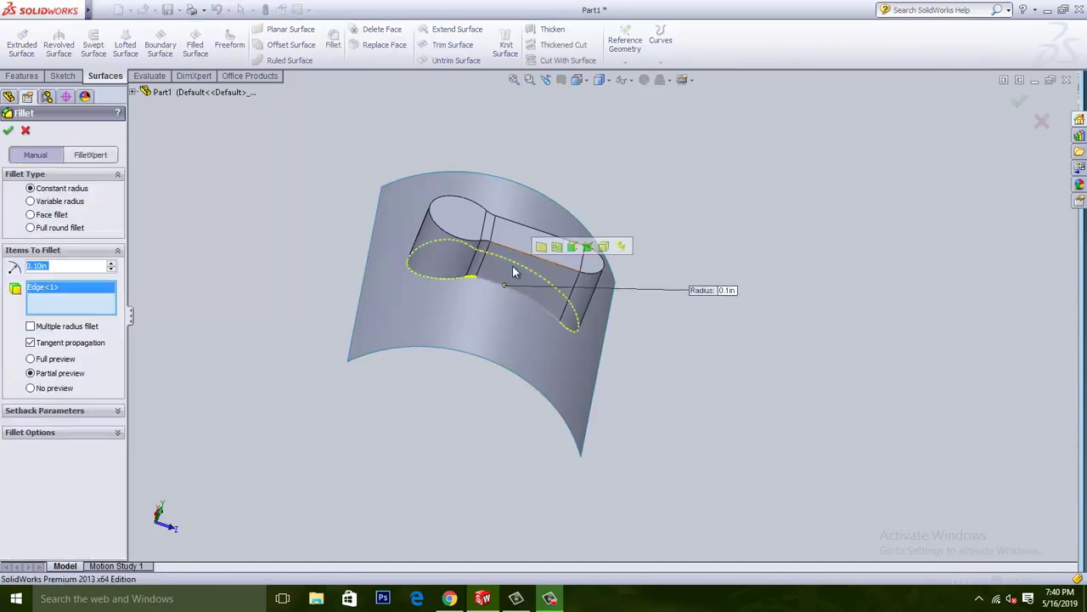
{"action": "left_click", "coordinate": [522, 254]}
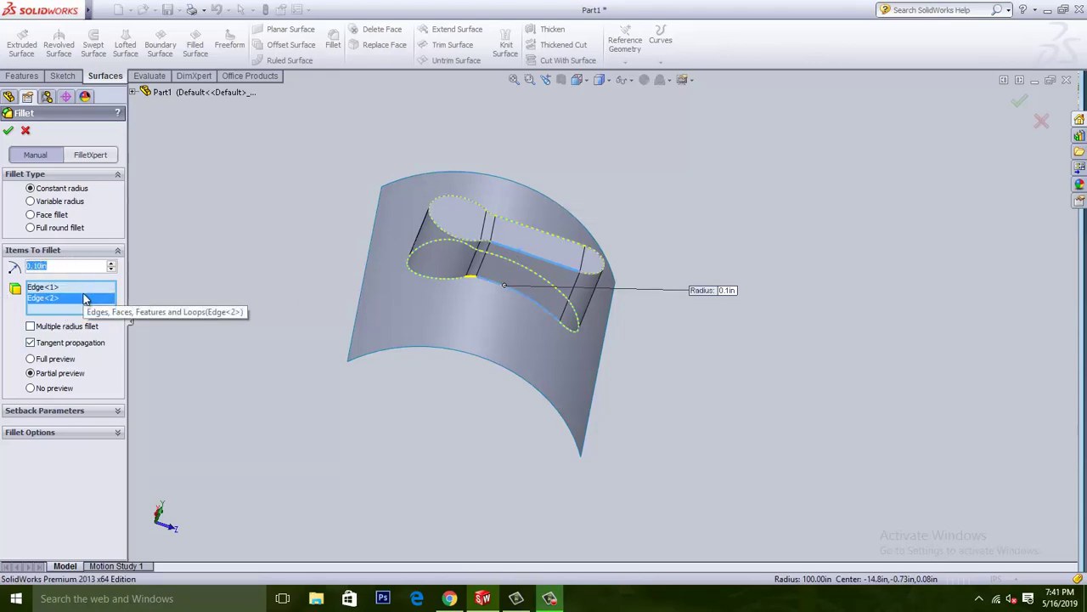
{"action": "type", "text": "1"}
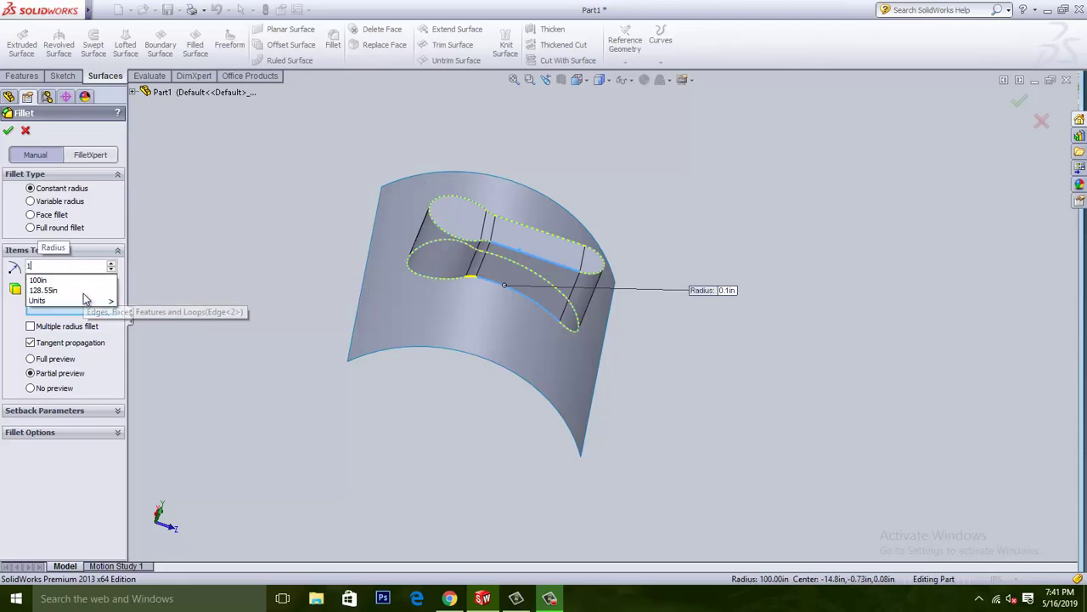
{"action": "type", "text": "0"}
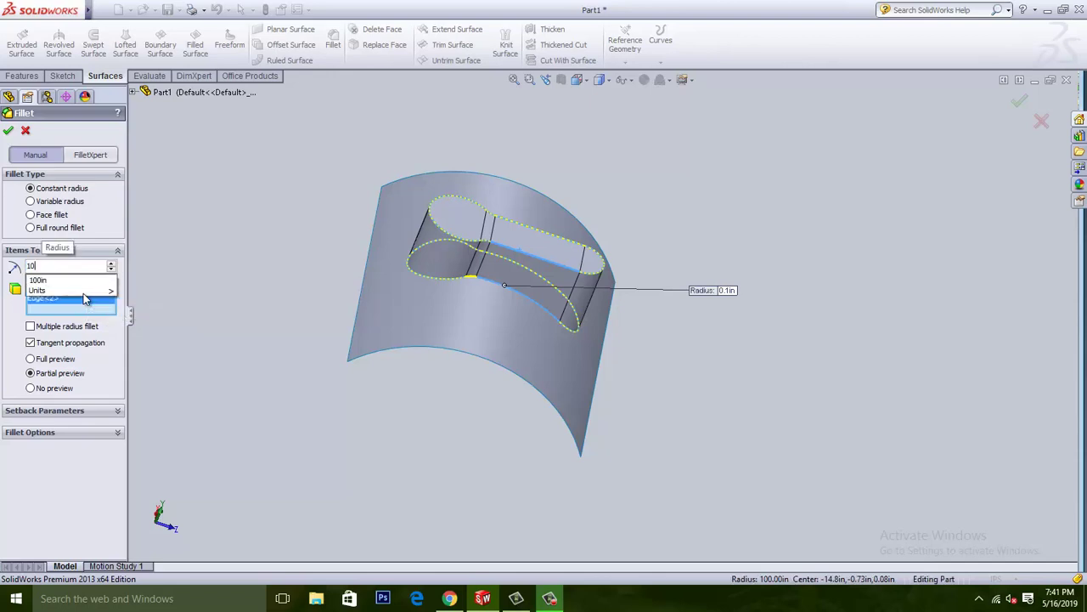
{"action": "key", "text": "Return"}
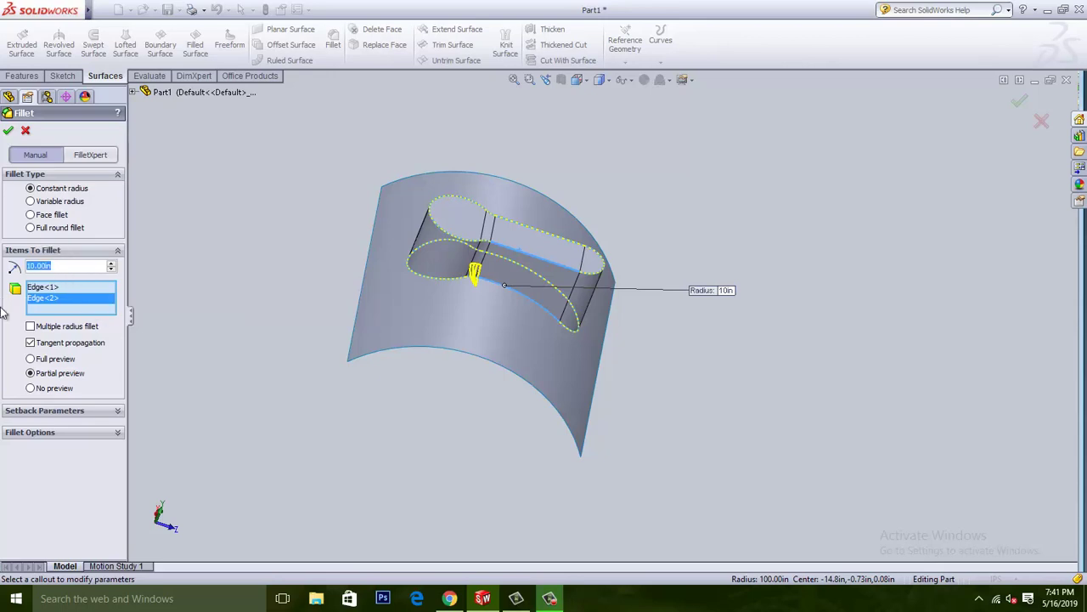
{"action": "type", "text": "5"}
{"action": "key", "text": "Return"}
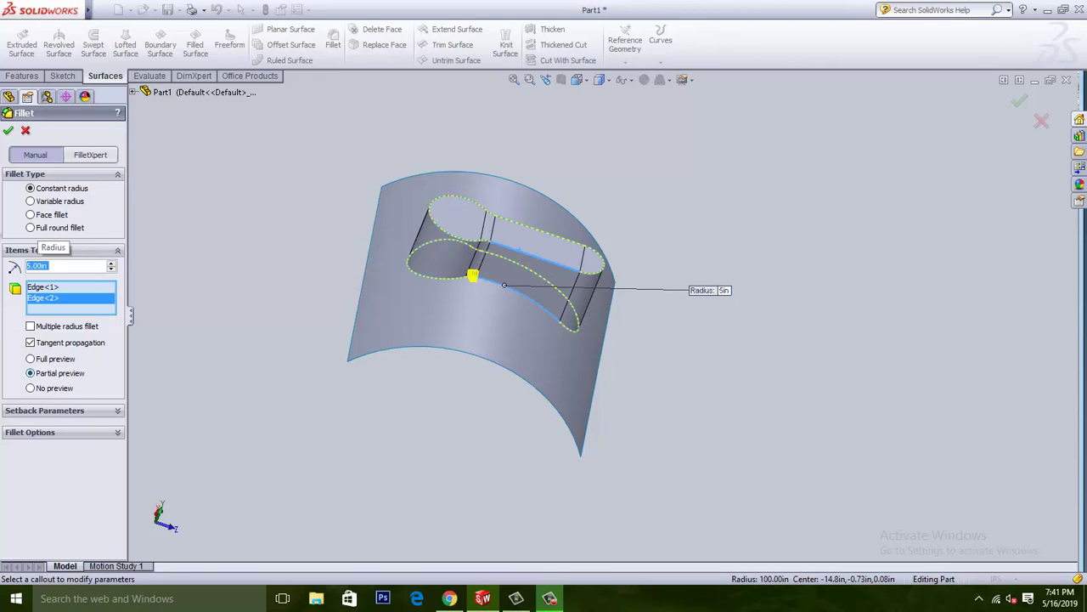
{"action": "left_click", "coordinate": [9, 130]}
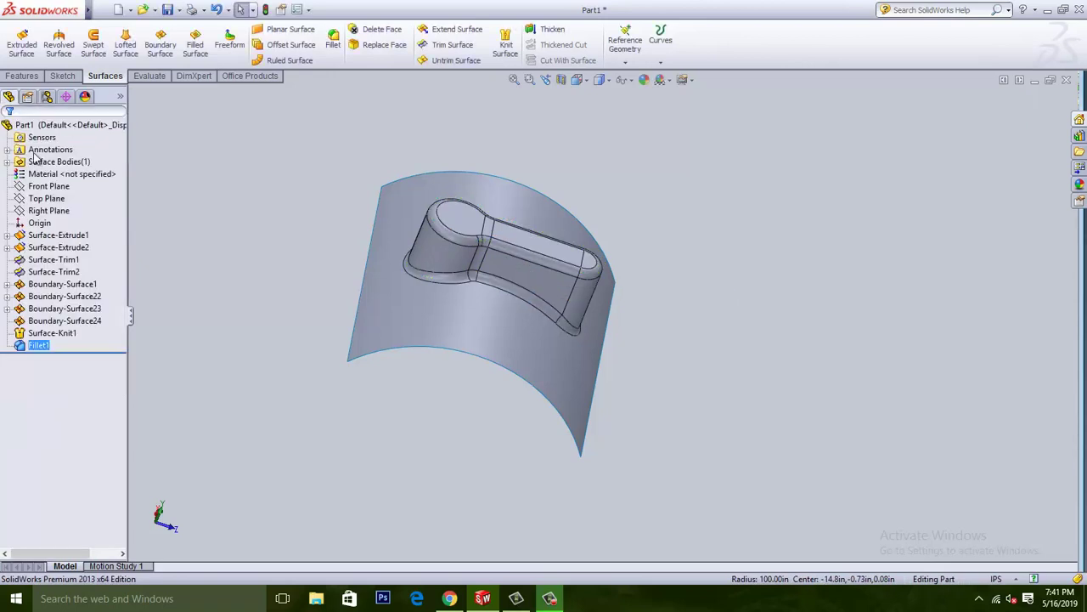
- Set the background appearance to use the document scene and apply the Soft Box scene
{"action": "middle_click_drag", "start_coordinate": [730, 365], "coordinate": [639, 310]}
{"action": "middle_click_drag", "start_coordinate": [497, 209], "coordinate": [572, 245], "text": "ctrl"}
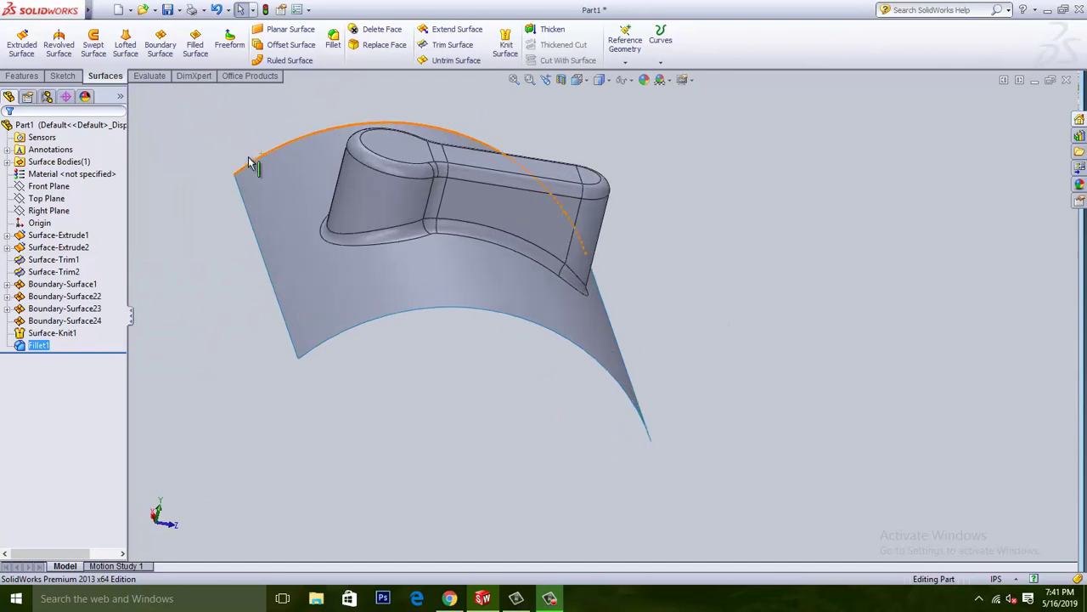
{"action": "left_click", "coordinate": [661, 79]}
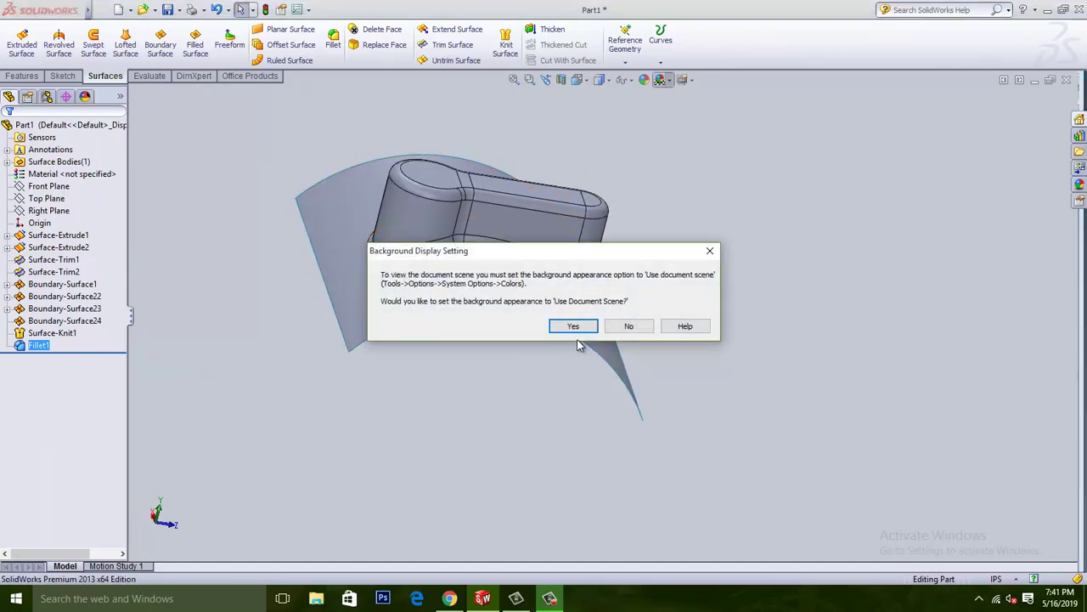
{"action": "left_click", "coordinate": [710, 251]}
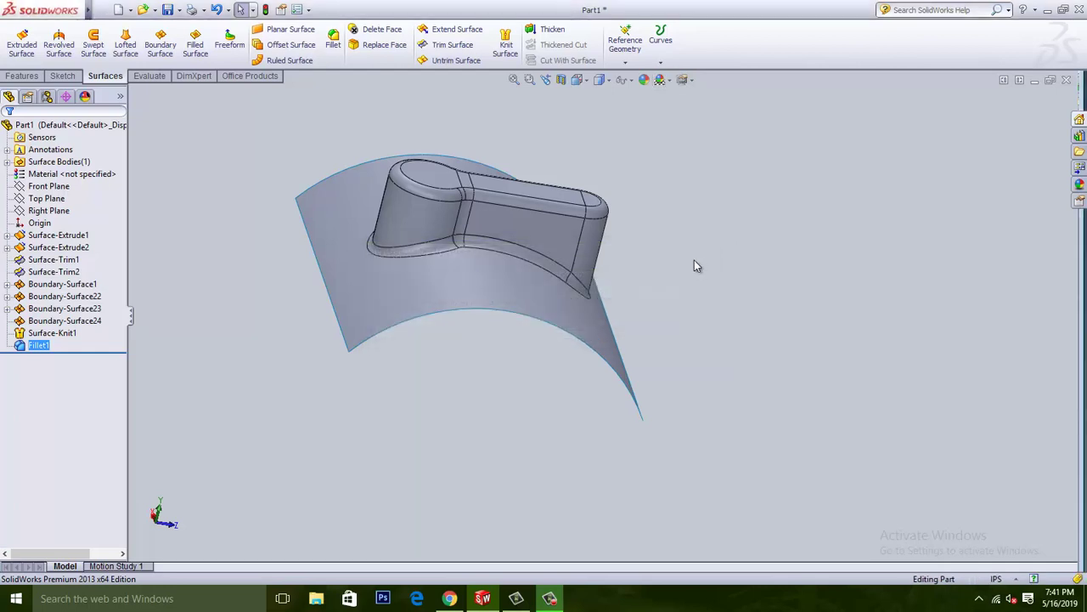
{"action": "middle_click_drag", "start_coordinate": [694, 266], "coordinate": [637, 131]}
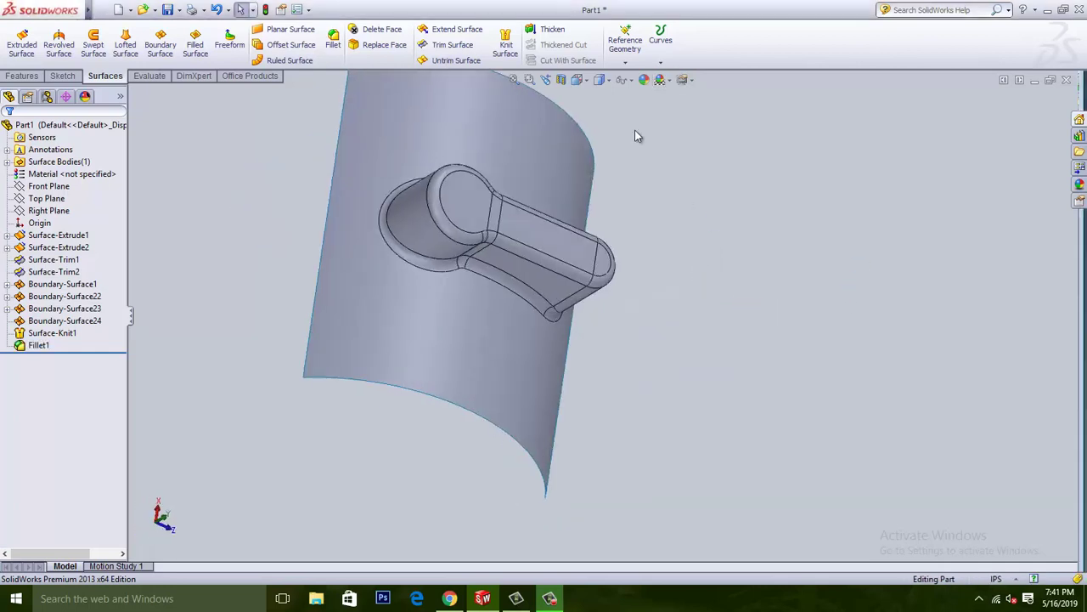
{"action": "left_click", "coordinate": [666, 78]}
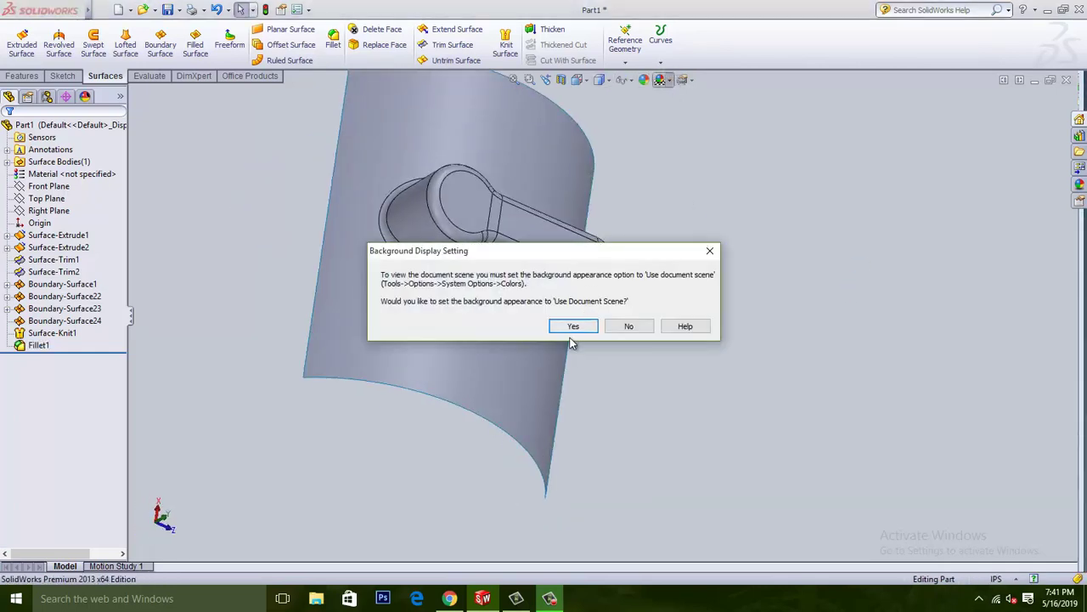
{"action": "left_click", "coordinate": [571, 327]}
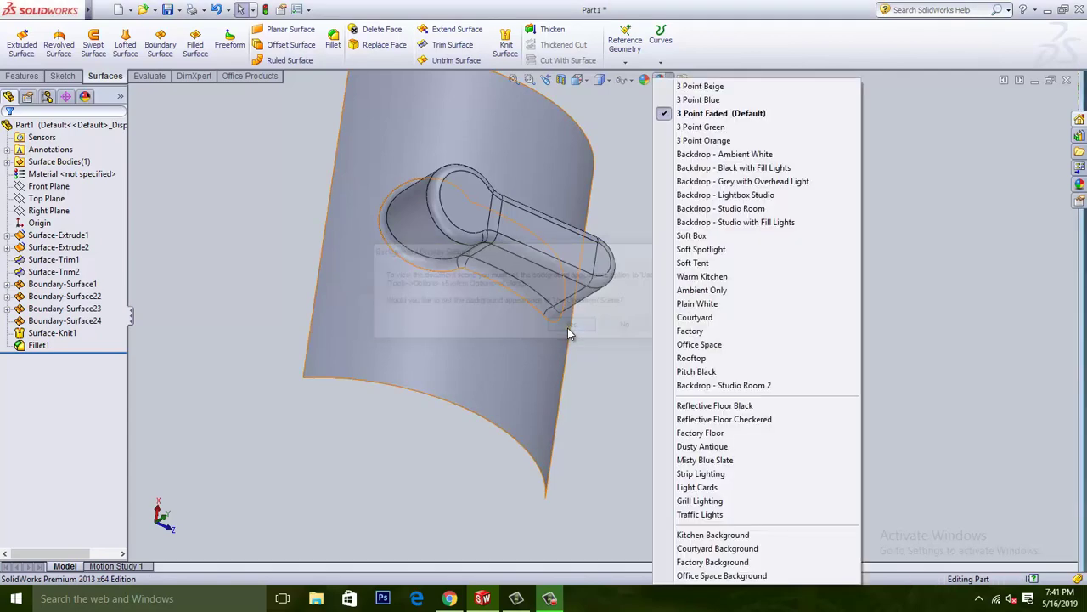
{"action": "left_click", "coordinate": [688, 237]}
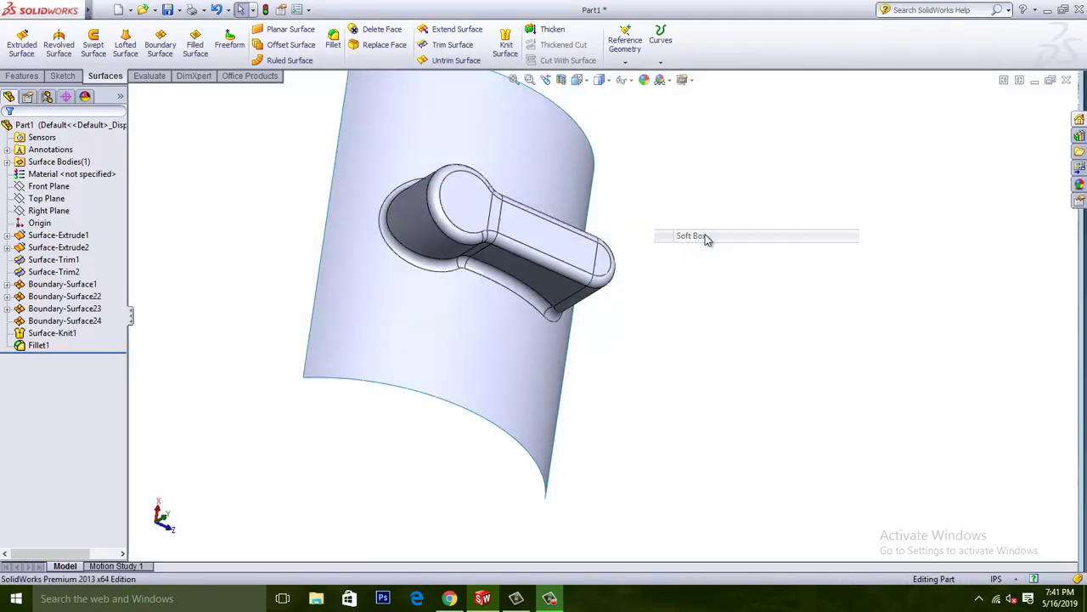
- Turn on Shadows In Shaded Mode for the filleted surface model
{"action": "middle_click_drag", "start_coordinate": [694, 357], "coordinate": [614, 238]}
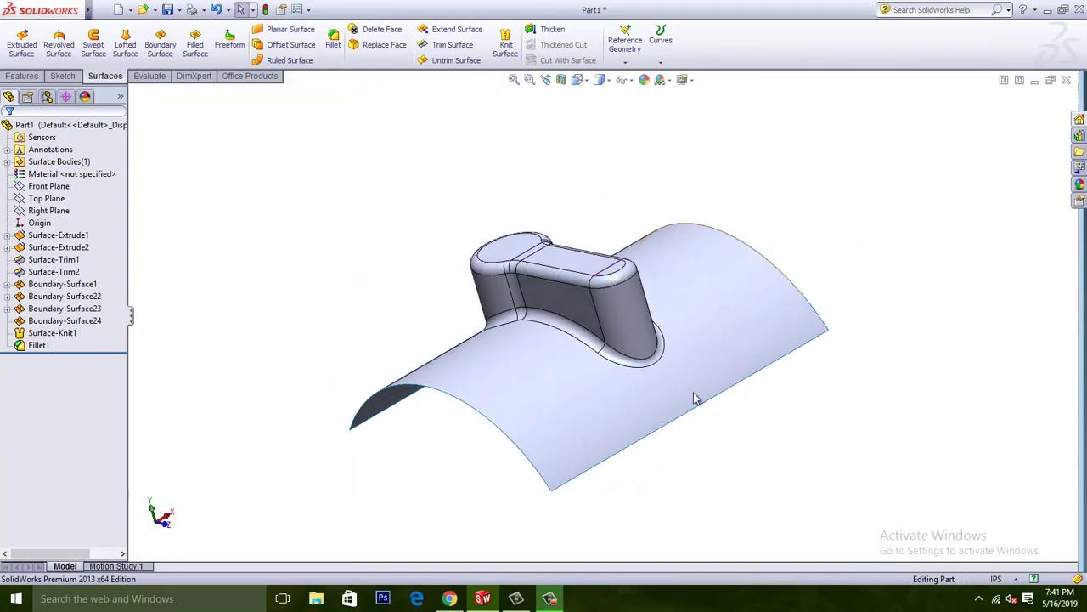
{"action": "mouse_move", "coordinate": [819, 431]}
{"action": "middle_mouse_down"}
{"action": "mouse_move", "coordinate": [865, 408]}
{"action": "mouse_move", "coordinate": [821, 384]}
{"action": "mouse_move", "coordinate": [772, 432]}
{"action": "mouse_move", "coordinate": [752, 432]}
{"action": "mouse_move", "coordinate": [761, 438]}
{"action": "mouse_move", "coordinate": [818, 301]}
{"action": "mouse_move", "coordinate": [722, 417]}
{"action": "mouse_move", "coordinate": [793, 439]}
{"action": "mouse_move", "coordinate": [821, 431]}
{"action": "middle_mouse_up"}
{"action": "scroll", "coordinate": [762, 437], "scroll_direction": "up", "scroll_amount": 2}
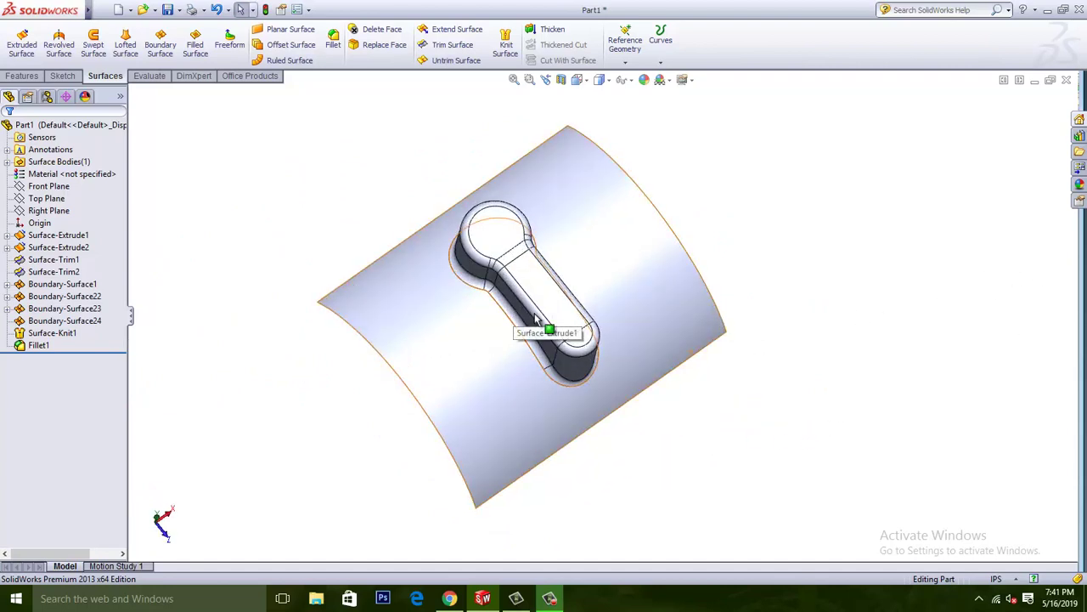
{"action": "middle_click_drag", "start_coordinate": [776, 360], "coordinate": [725, 114]}
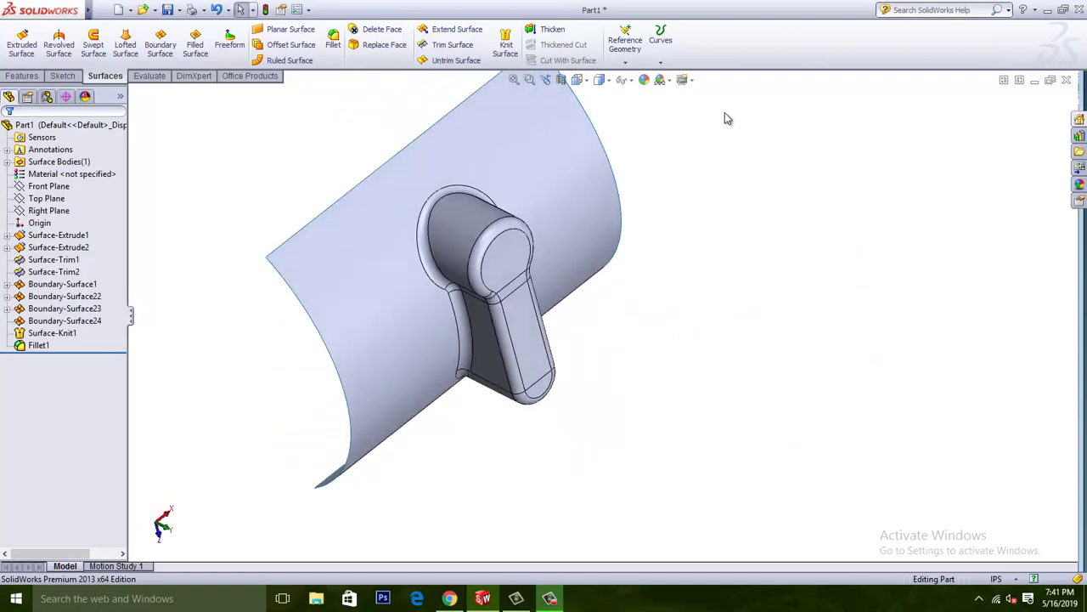
{"action": "left_click", "coordinate": [686, 80]}
{"action": "middle_click_drag", "start_coordinate": [687, 372], "coordinate": [600, 133]}
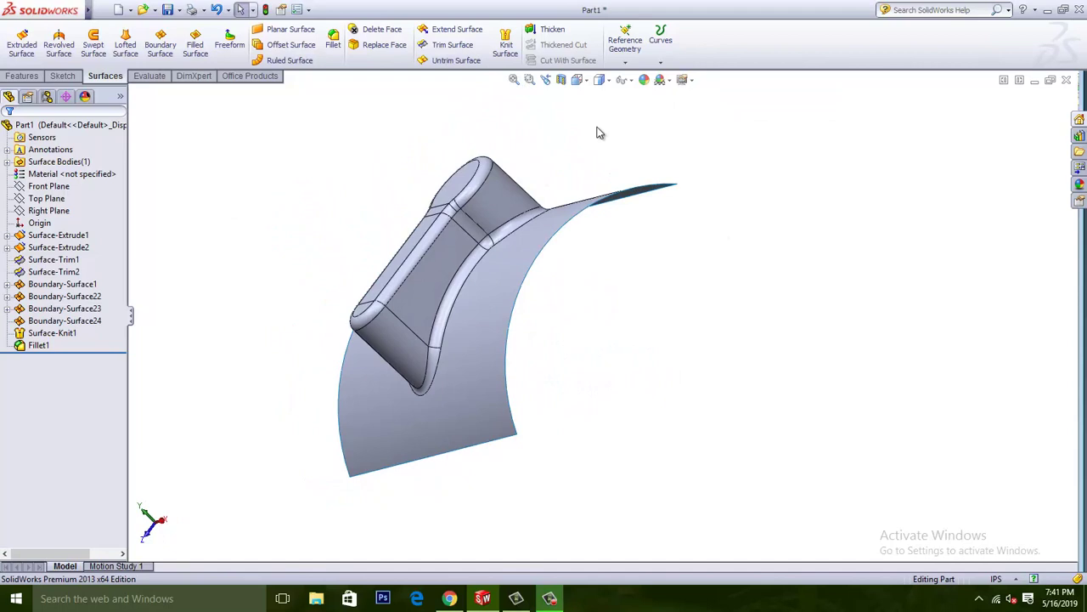
{"action": "left_click", "coordinate": [687, 80]}
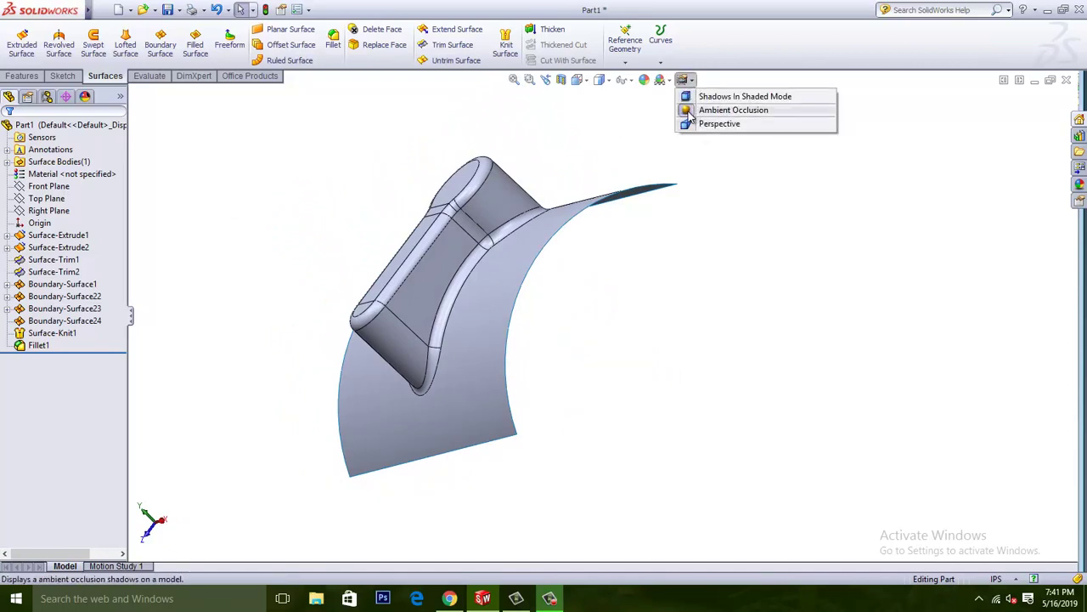
{"action": "left_click", "coordinate": [692, 96]}
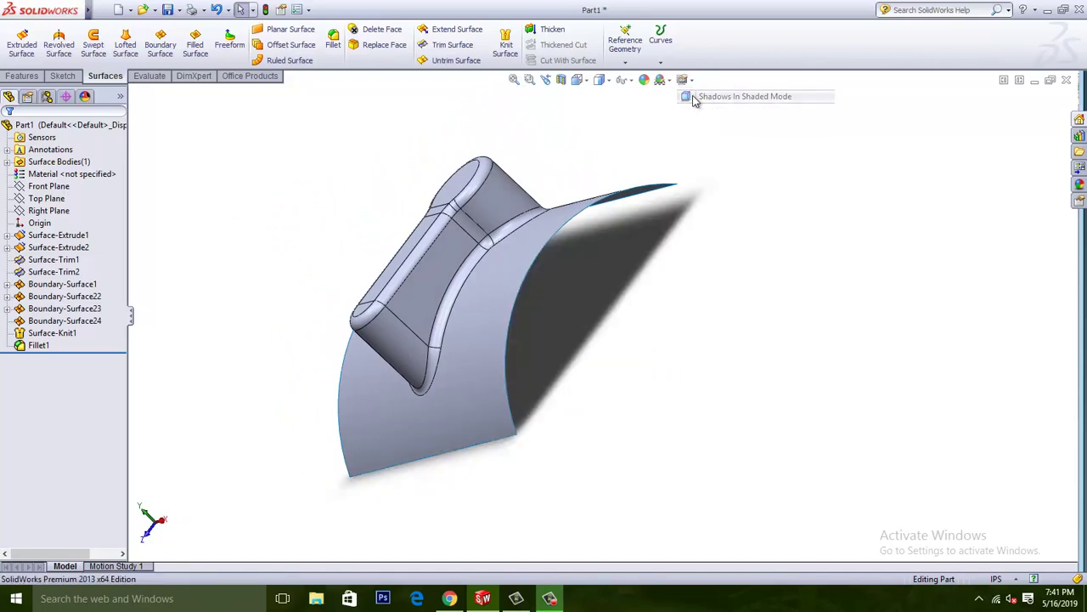
- Try to turn on Ambient Occlusion for the filleted surface model, repeating the attempt after box-selecting the whole model
{"action": "middle_click_drag", "start_coordinate": [701, 375], "coordinate": [785, 371]}
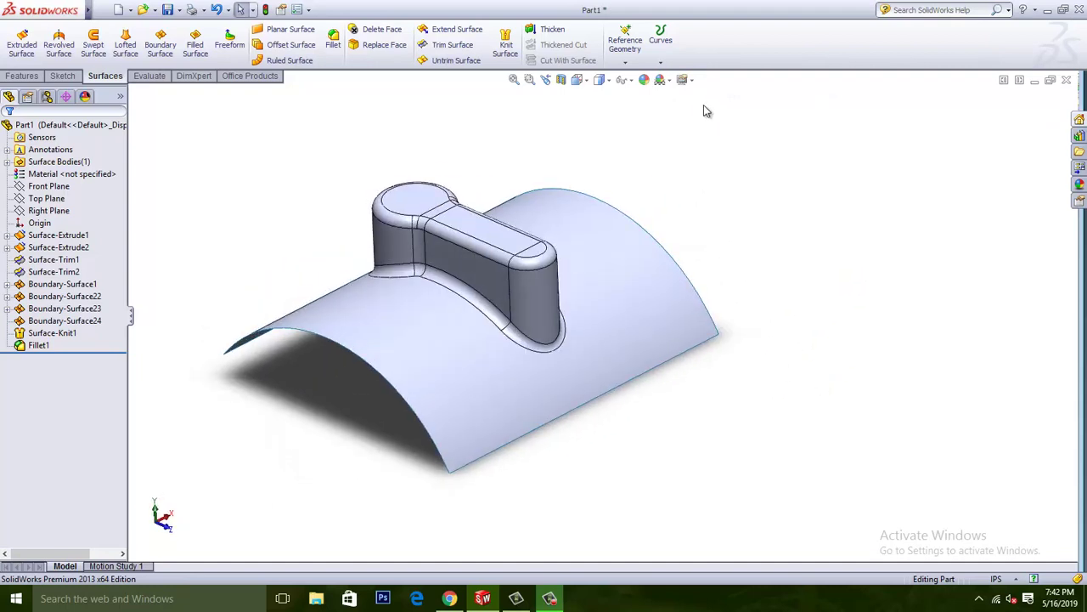
{"action": "left_click", "coordinate": [685, 80]}
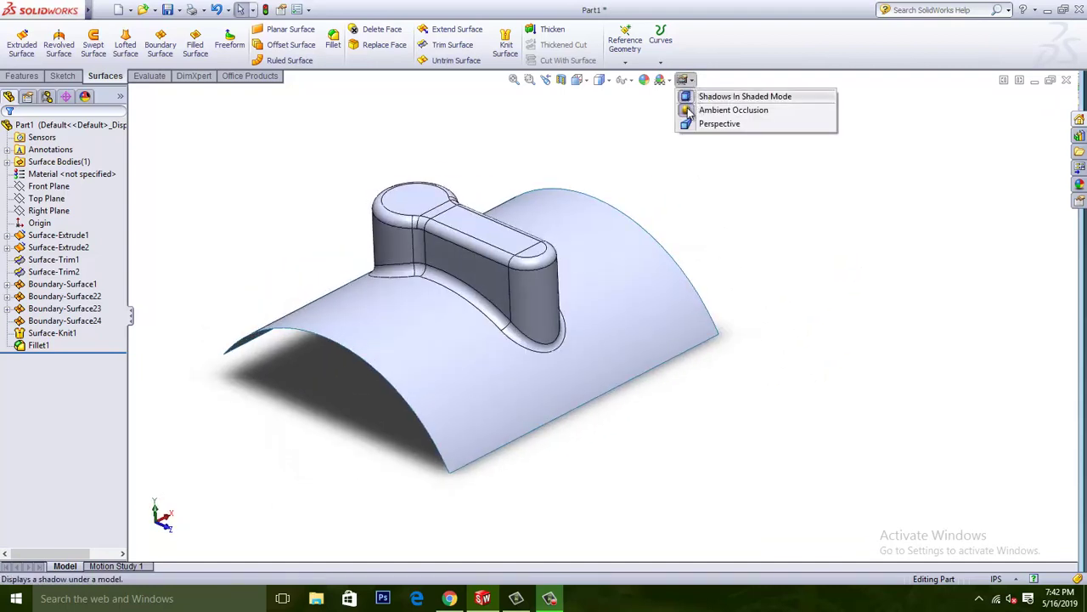
{"action": "left_click", "coordinate": [688, 111]}
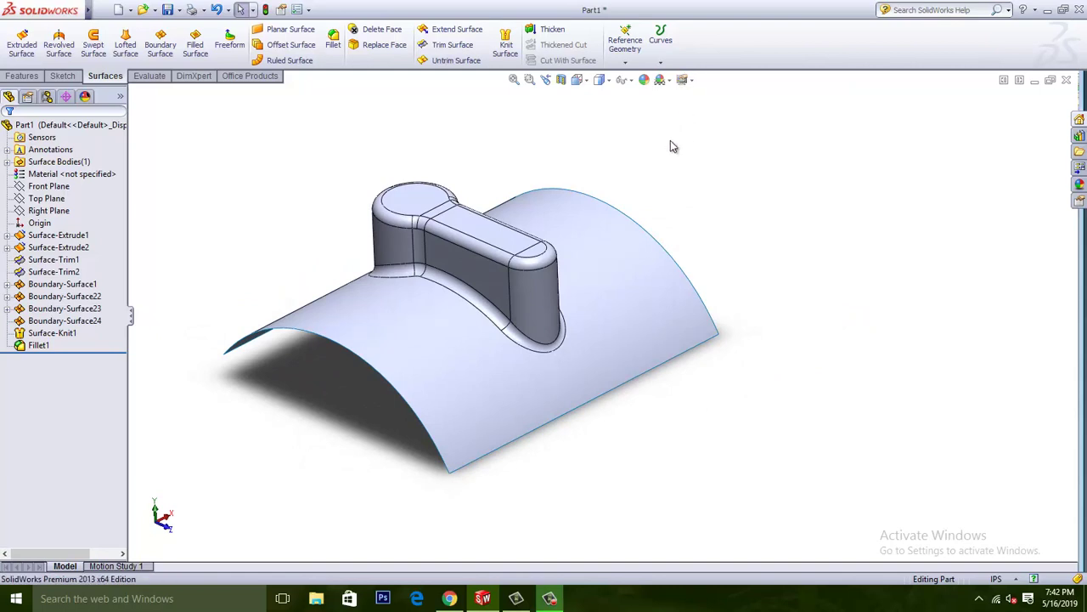
{"action": "left_click_drag", "start_coordinate": [202, 166], "coordinate": [890, 388]}
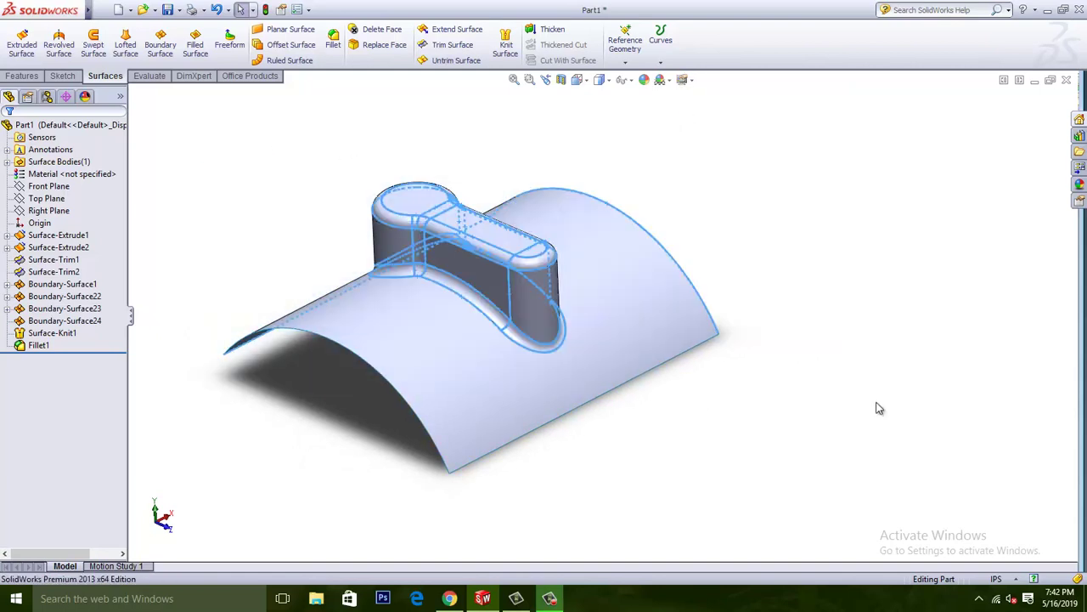
{"action": "left_click", "coordinate": [684, 80]}
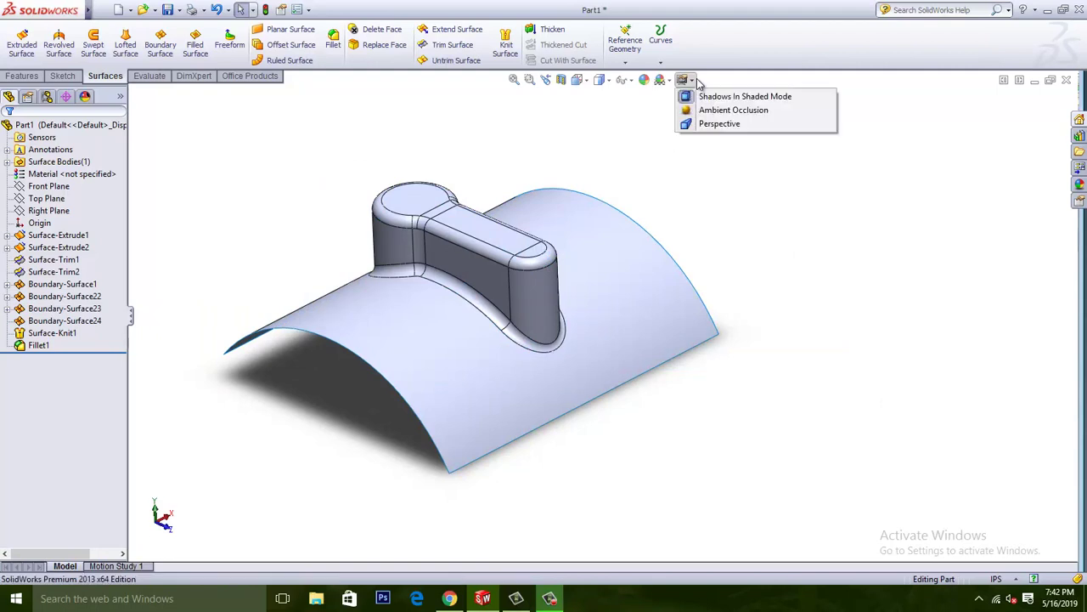
{"action": "left_click", "coordinate": [687, 112]}
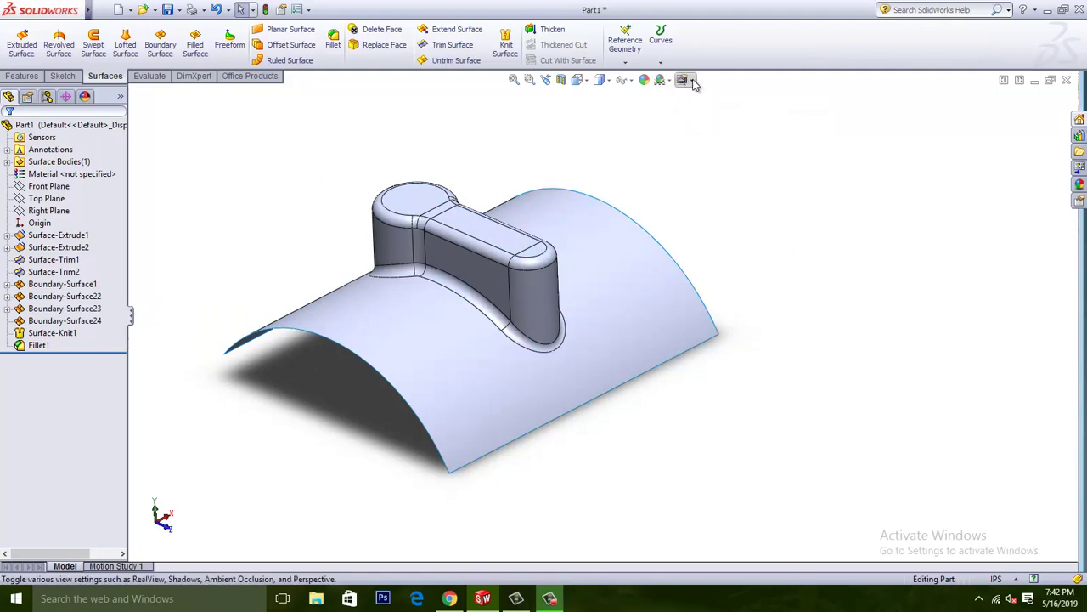
- Turn on Perspective display for the surface model
{"action": "left_click", "coordinate": [684, 80]}
{"action": "left_click", "coordinate": [702, 128]}
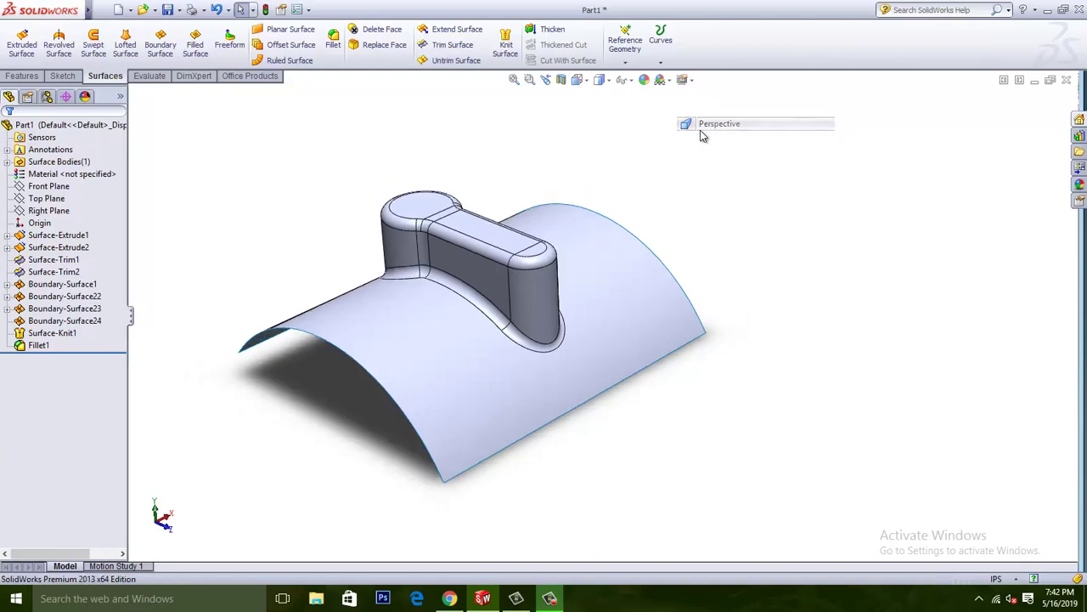
{"action": "middle_click_drag", "start_coordinate": [724, 300], "coordinate": [743, 273]}
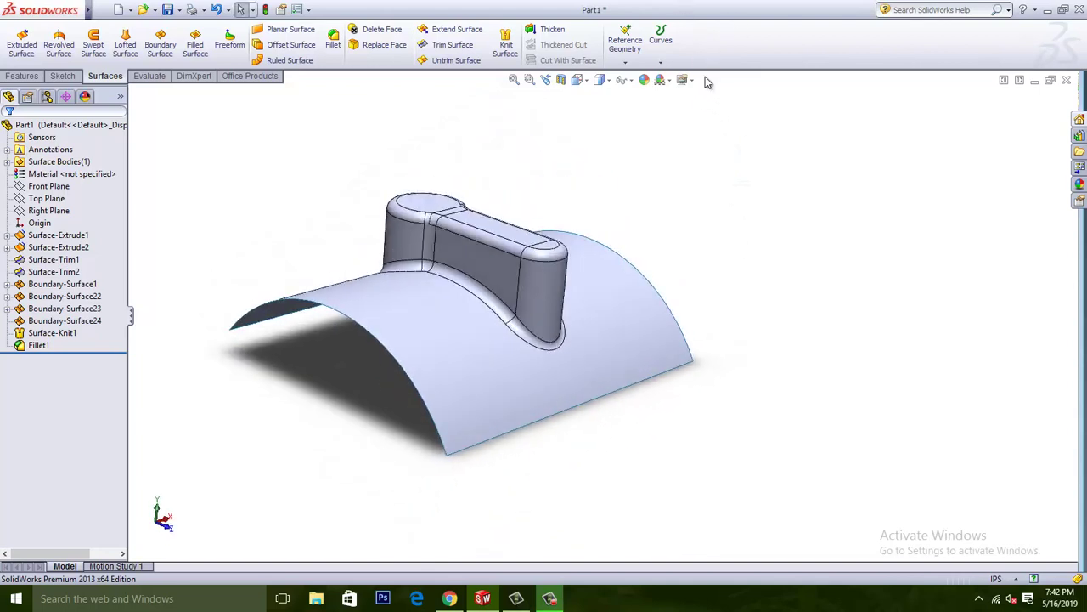
- Try Ambient Occlusion in the perspective view together with the Backdrop - Ambient White scene
{"action": "left_click", "coordinate": [684, 80]}
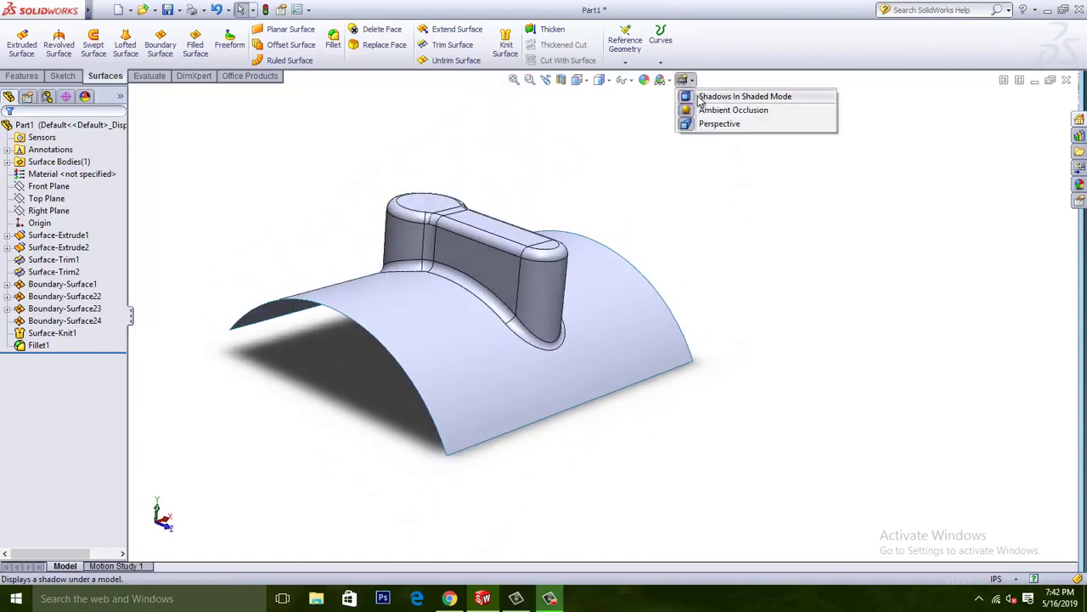
{"action": "left_click", "coordinate": [692, 110]}
{"action": "left_click", "coordinate": [660, 80]}
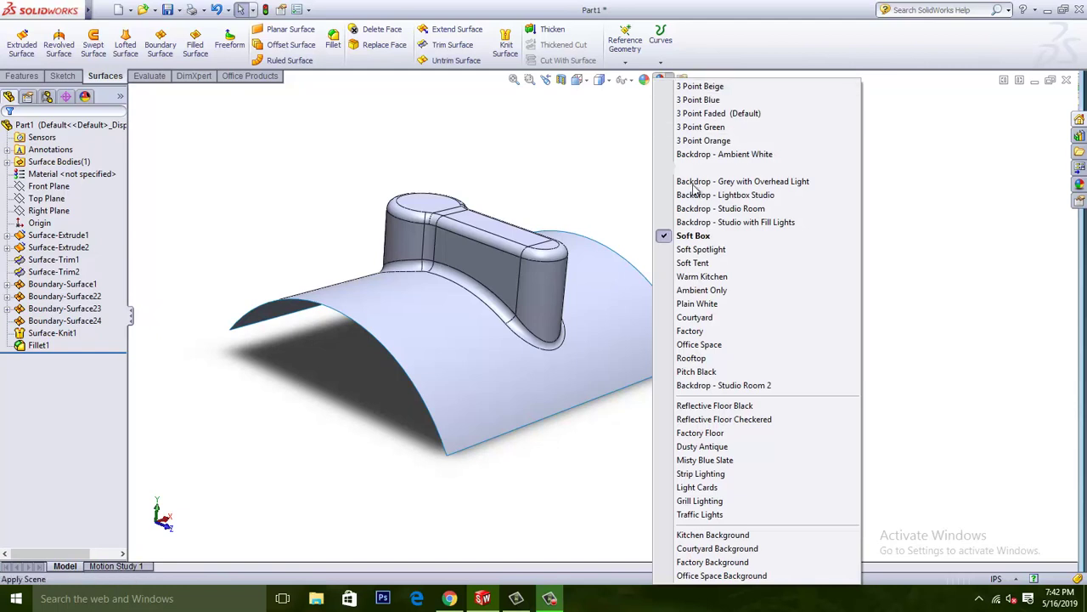
{"action": "left_click", "coordinate": [697, 153]}
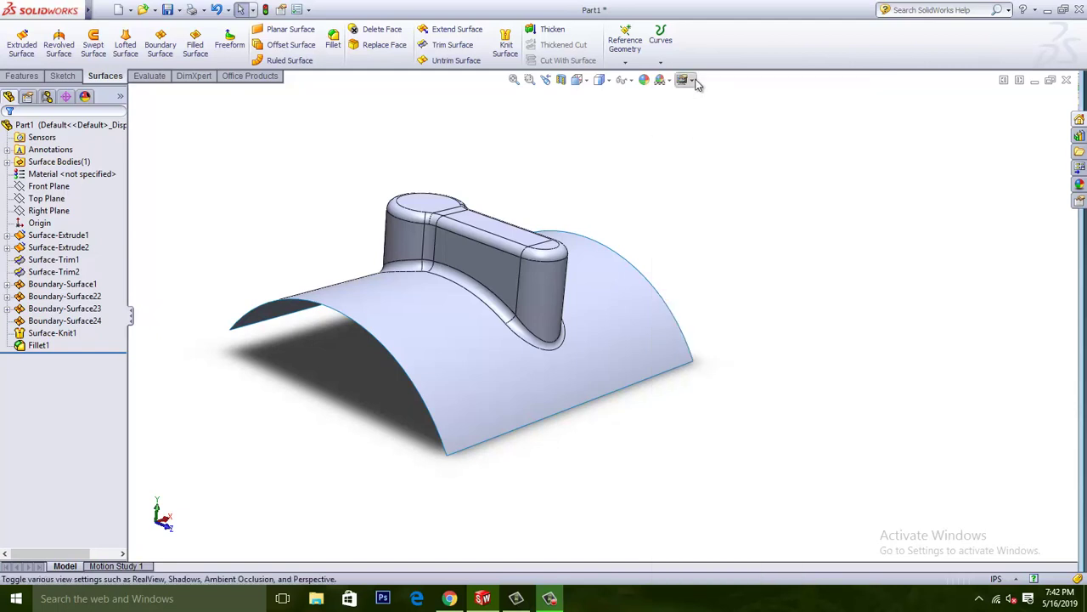
- Try to switch on Ambient Occlusion once more, including with the whole surface body selected
{"action": "left_click", "coordinate": [684, 80]}
{"action": "left_click", "coordinate": [698, 110]}
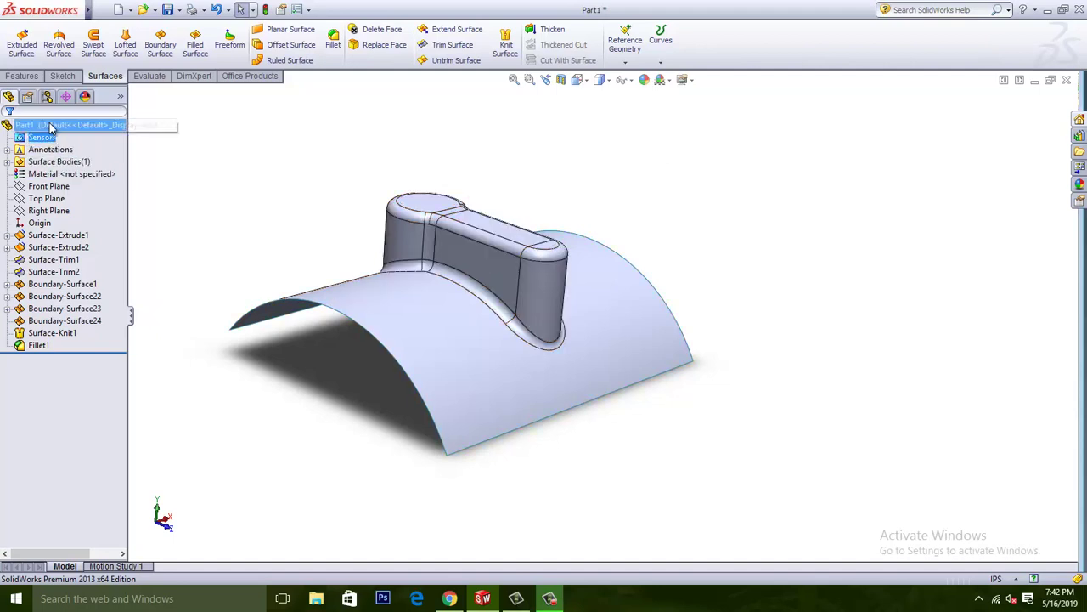
{"action": "left_click_drag", "start_coordinate": [218, 127], "coordinate": [794, 476]}
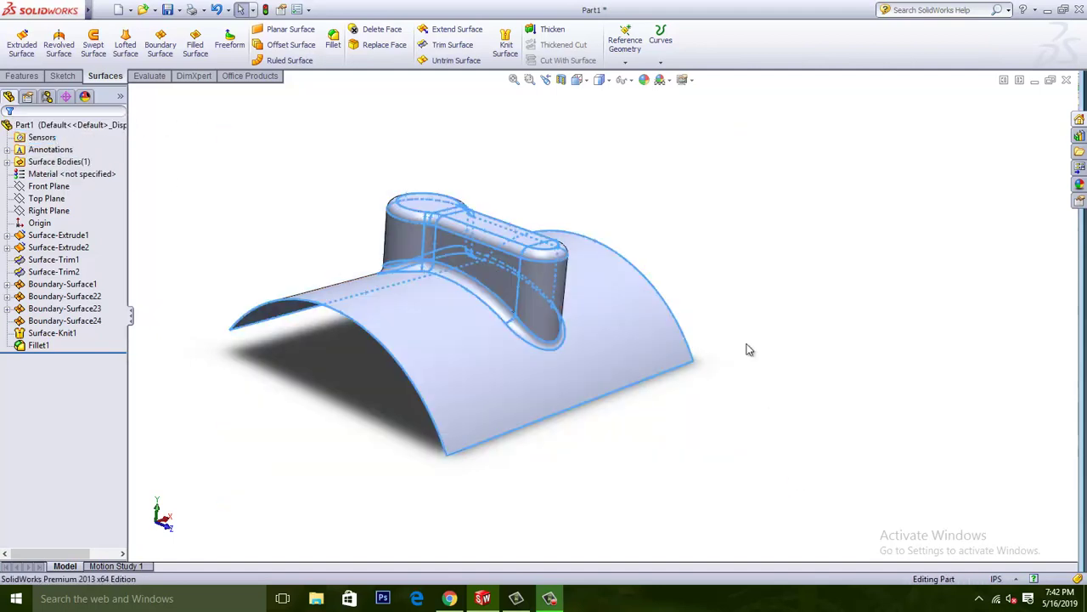
{"action": "left_click", "coordinate": [685, 80]}
{"action": "left_click", "coordinate": [690, 109]}
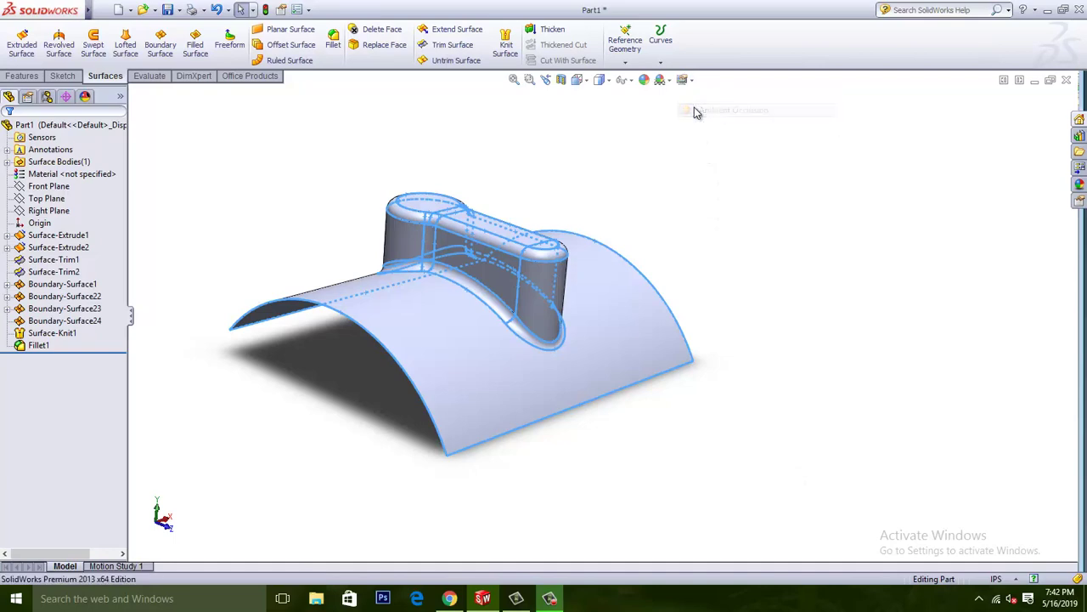
- Clear the selection and examine the keyhole, its fillets and the shadow from several angles and distances
{"action": "left_click", "coordinate": [710, 209]}
{"action": "middle_click_drag", "start_coordinate": [718, 280], "coordinate": [820, 328]}
{"action": "scroll", "coordinate": [820, 327], "scroll_direction": "down", "scroll_amount": 3}
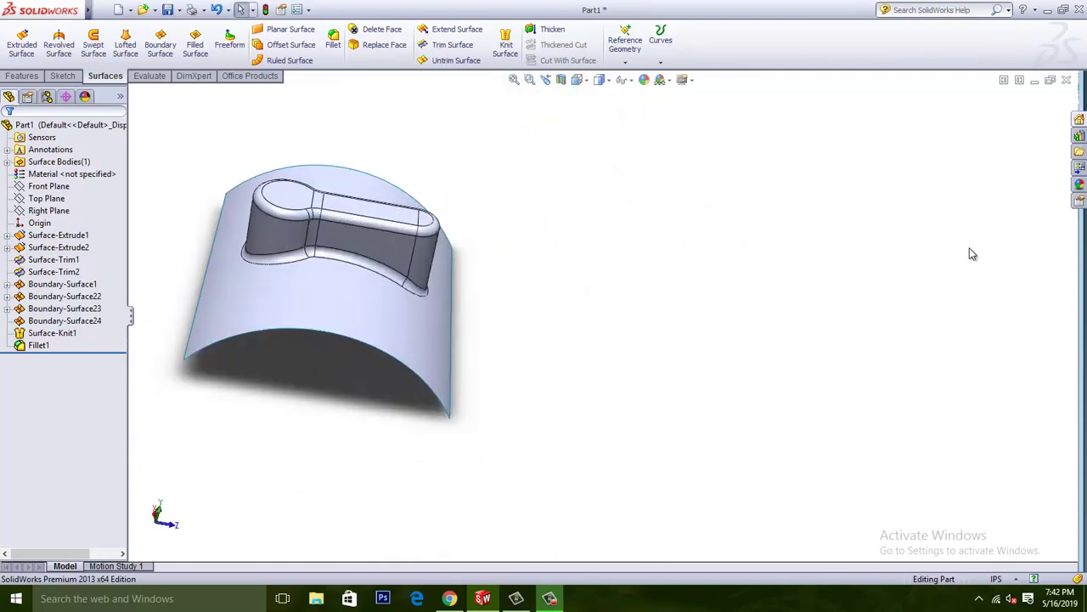
{"action": "scroll", "coordinate": [680, 349], "scroll_direction": "up", "scroll_amount": 2}
{"action": "middle_click_drag", "start_coordinate": [680, 350], "coordinate": [645, 369]}
{"action": "scroll", "coordinate": [459, 328], "scroll_direction": "down", "scroll_amount": 3}
{"action": "scroll", "coordinate": [379, 176], "scroll_direction": "up", "scroll_amount": 1}
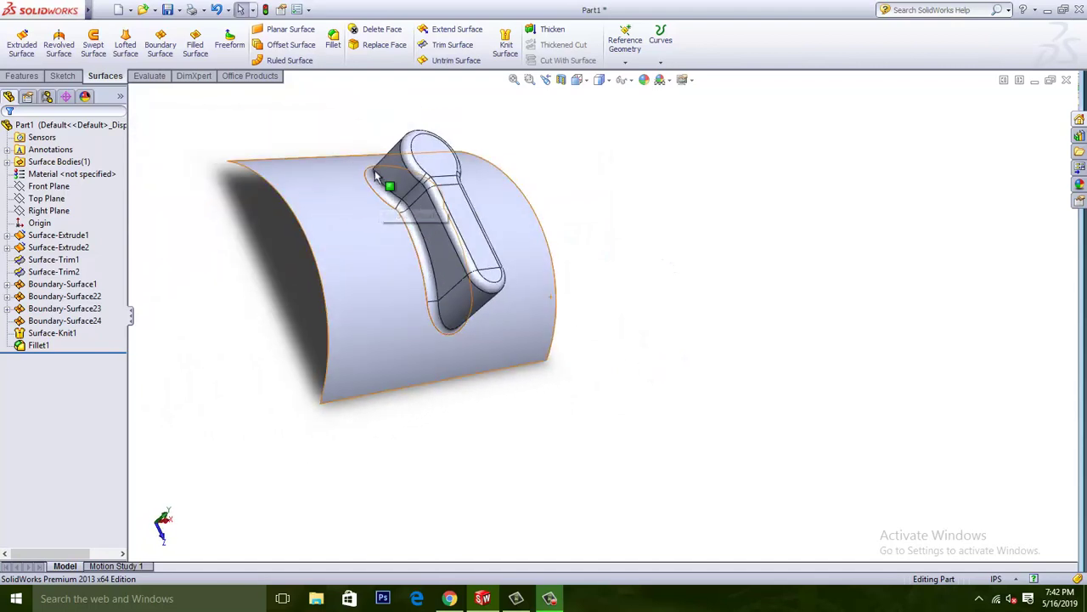
{"action": "scroll", "coordinate": [400, 186], "scroll_direction": "down", "scroll_amount": 2}
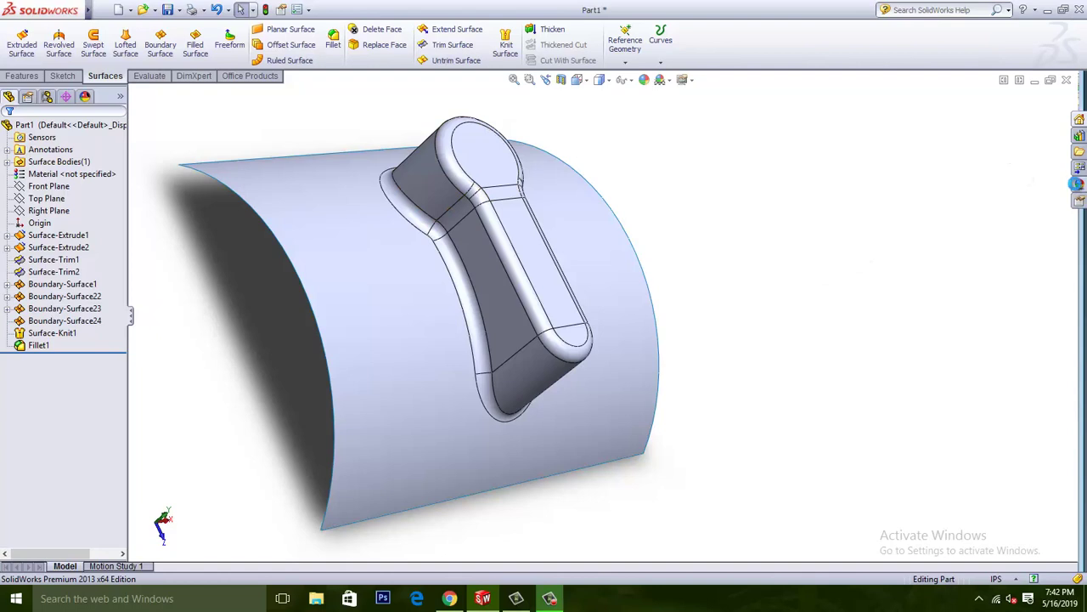
- Open the Metal category of the appearance library
{"action": "left_click", "coordinate": [1073, 185]}
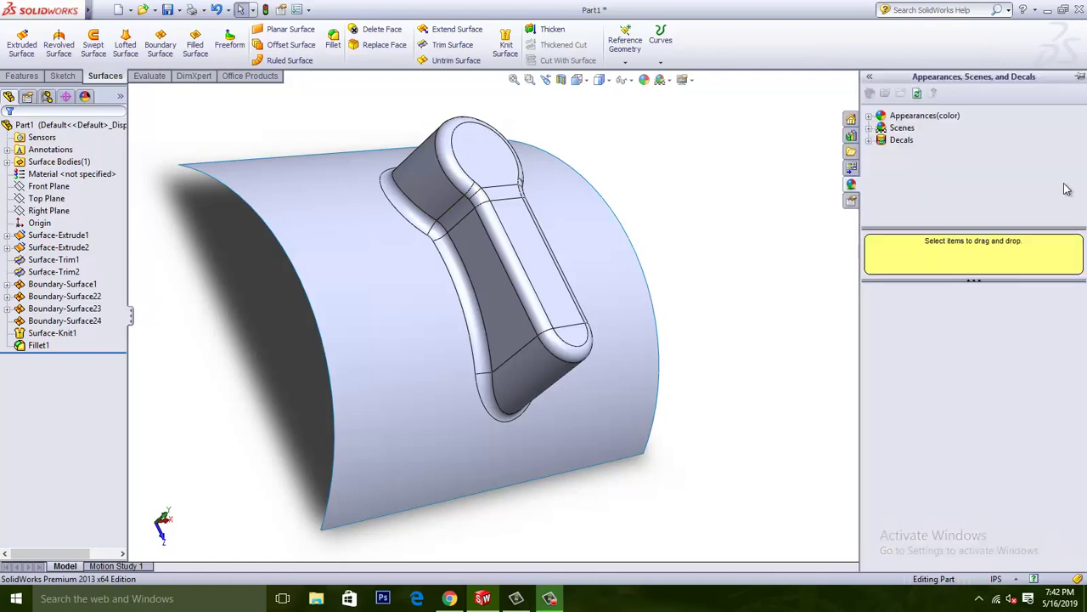
{"action": "left_click", "coordinate": [869, 118]}
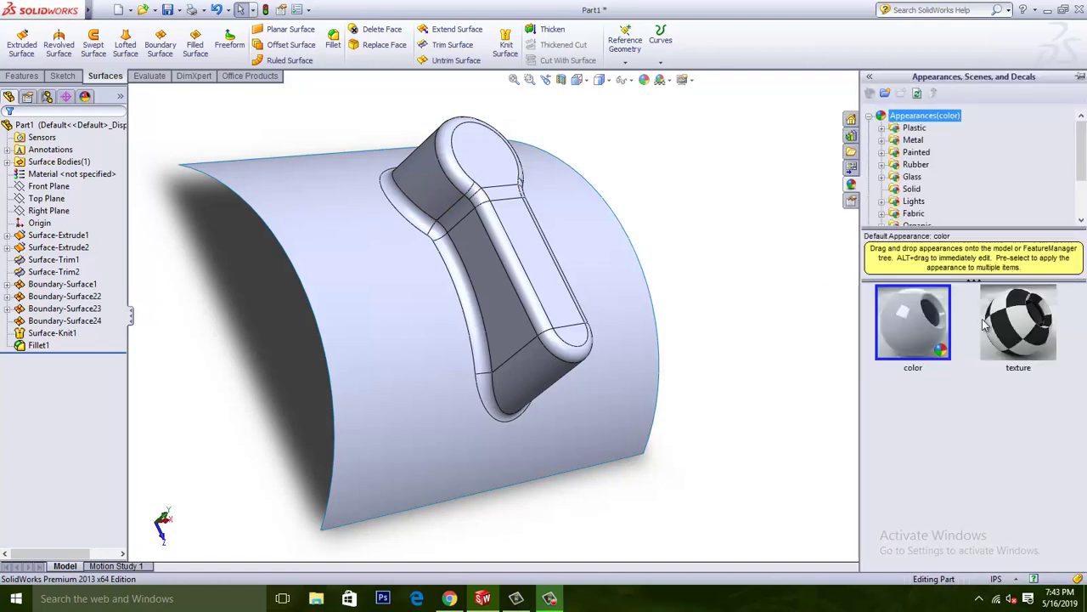
{"action": "scroll", "coordinate": [910, 213], "scroll_direction": "down", "scroll_amount": 1}
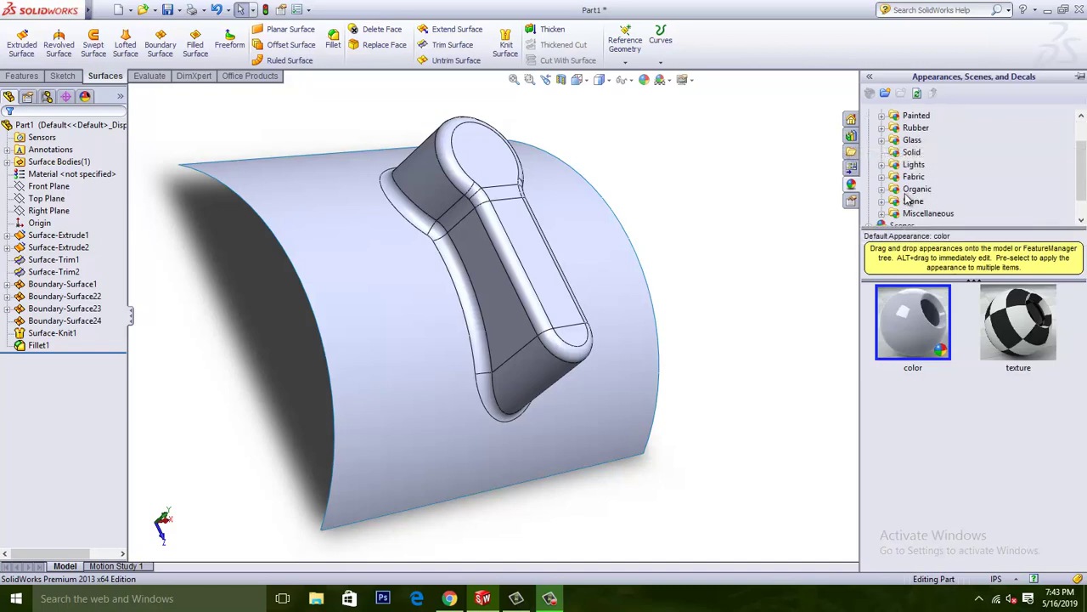
{"action": "scroll", "coordinate": [921, 143], "scroll_direction": "up", "scroll_amount": 1}
{"action": "left_click", "coordinate": [901, 141]}
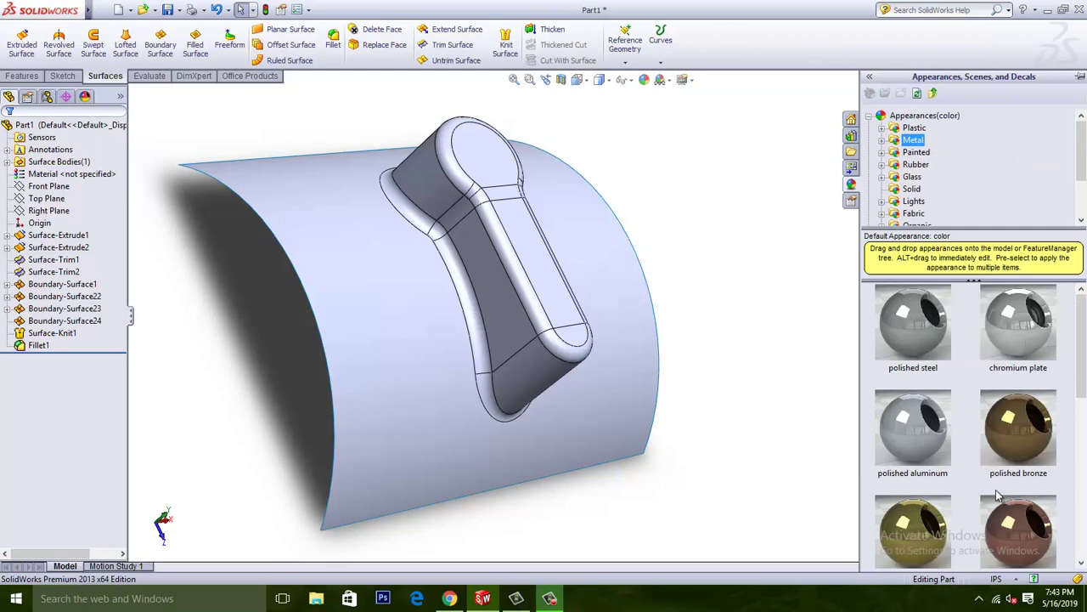
- Try the chromium plate, polished steel, polished brass, polished aluminum, polished bronze and brushed nickel appearances on the whole model
{"action": "double_click", "coordinate": [1017, 333]}
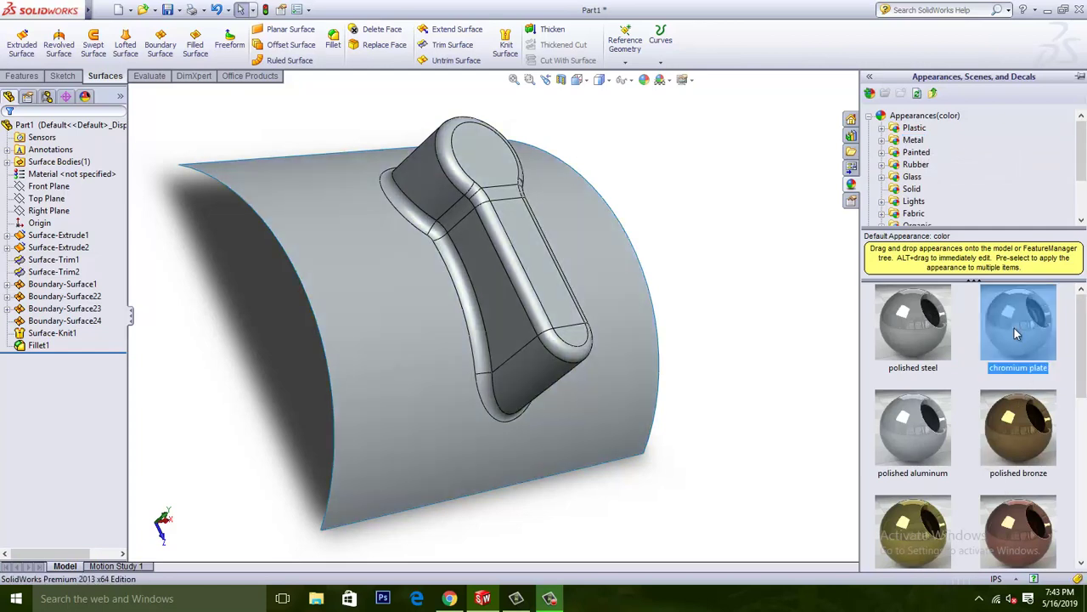
{"action": "double_click", "coordinate": [909, 350]}
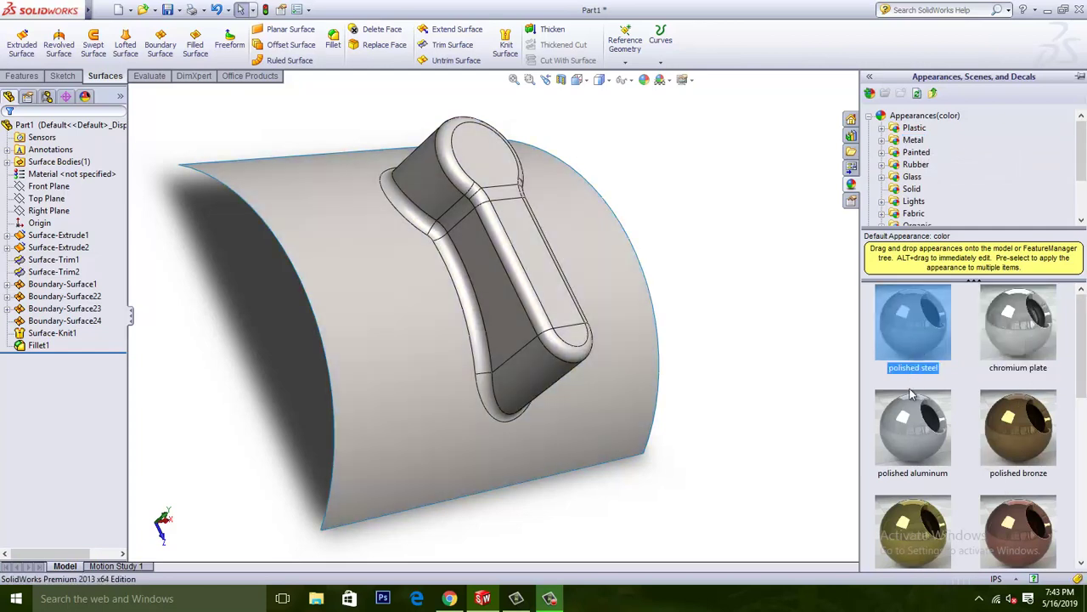
{"action": "double_click", "coordinate": [911, 518]}
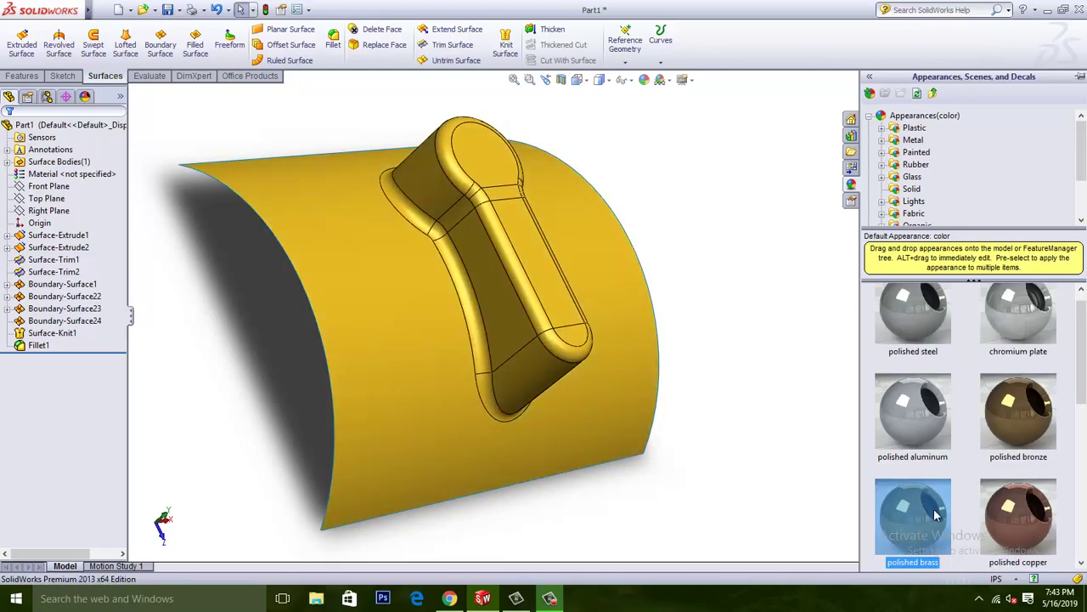
{"action": "double_click", "coordinate": [926, 425]}
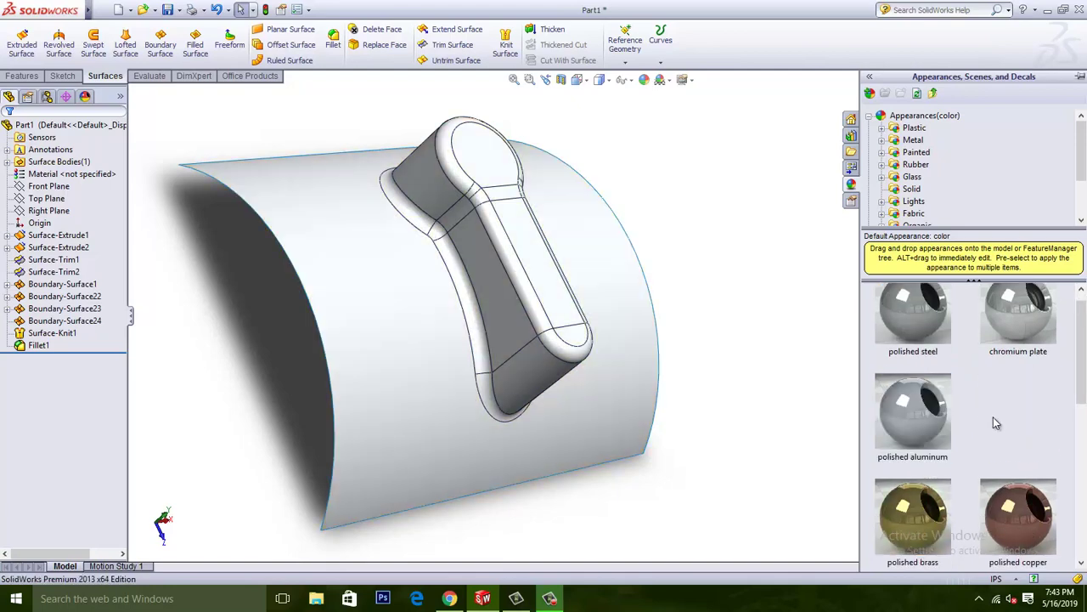
{"action": "double_click", "coordinate": [993, 417]}
{"action": "scroll", "coordinate": [1014, 490], "scroll_direction": "down", "scroll_amount": 2}
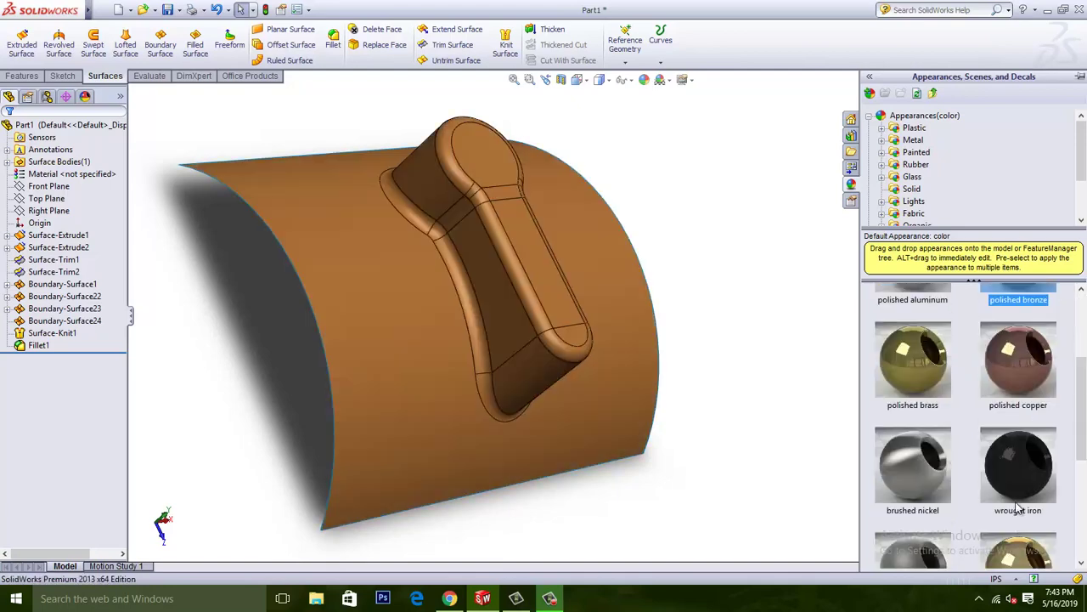
{"action": "double_click", "coordinate": [917, 472]}
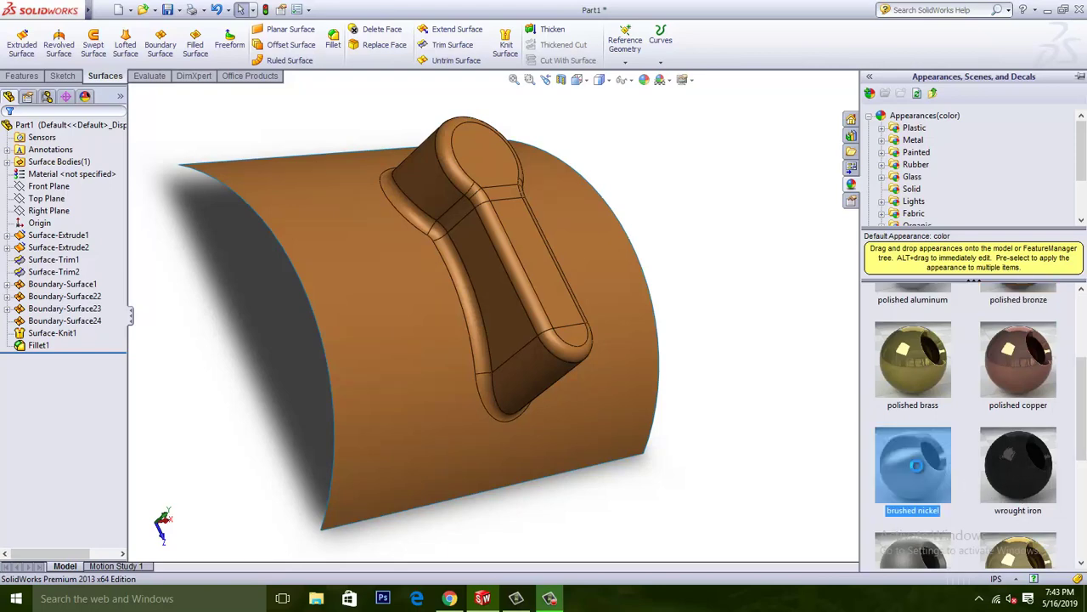
{"action": "middle_click_drag", "start_coordinate": [794, 417], "coordinate": [809, 493]}
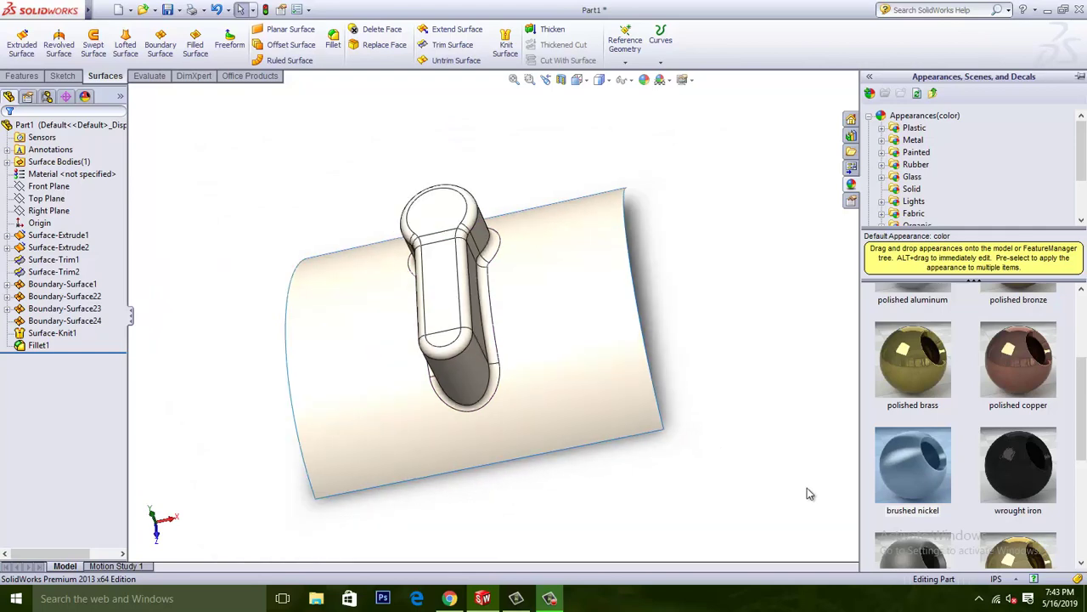
- Apply the polished gold metal appearance to the whole model
{"action": "double_click", "coordinate": [1033, 546]}
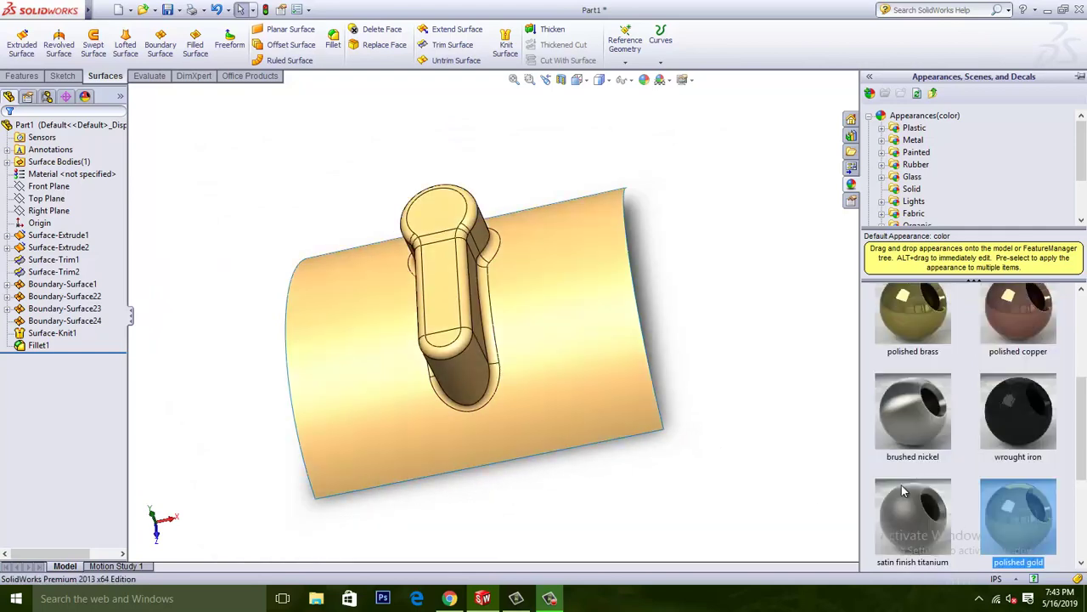
{"action": "middle_click_drag", "start_coordinate": [761, 456], "coordinate": [768, 387]}
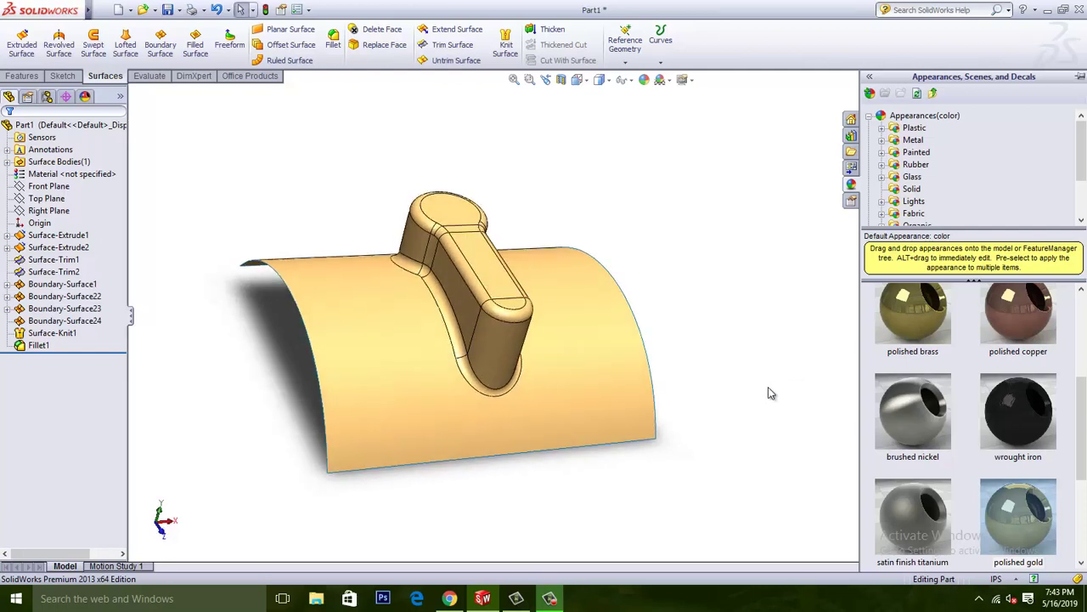
- Examine the gold-finished keyhole surface and its shadow from near, from far and from another side
{"action": "scroll", "coordinate": [709, 363], "scroll_direction": "down", "scroll_amount": 2}
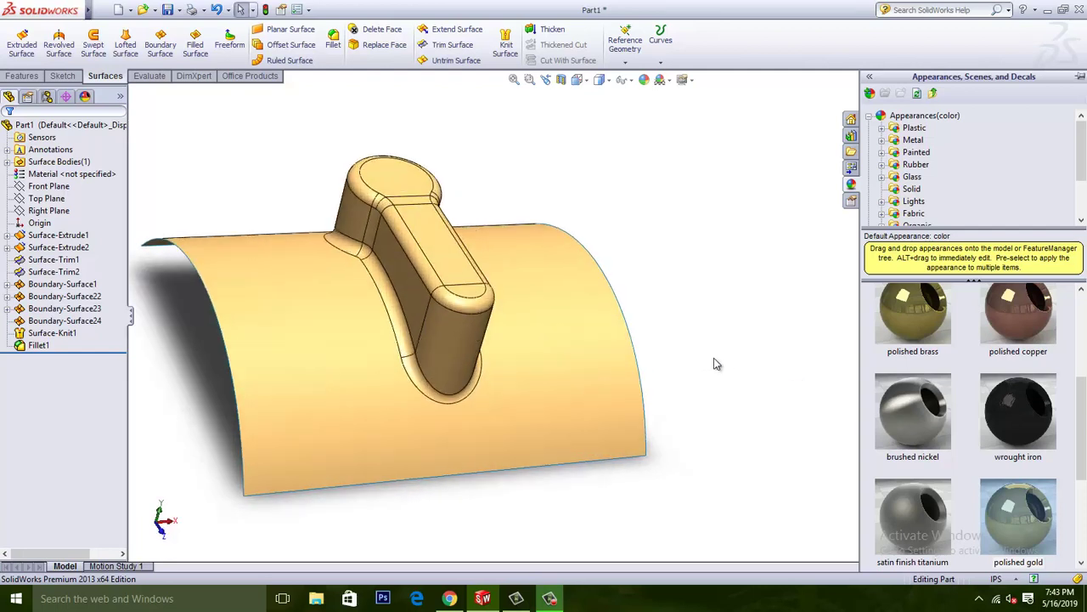
{"action": "scroll", "coordinate": [712, 367], "scroll_direction": "up", "scroll_amount": 2}
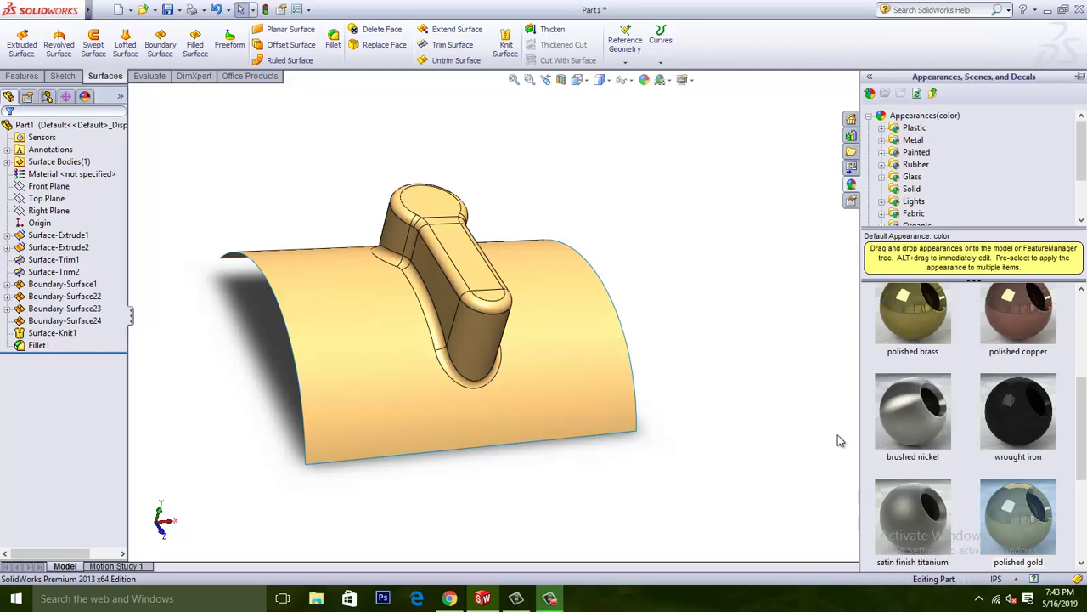
{"action": "scroll", "coordinate": [551, 340], "scroll_direction": "down", "scroll_amount": 2}
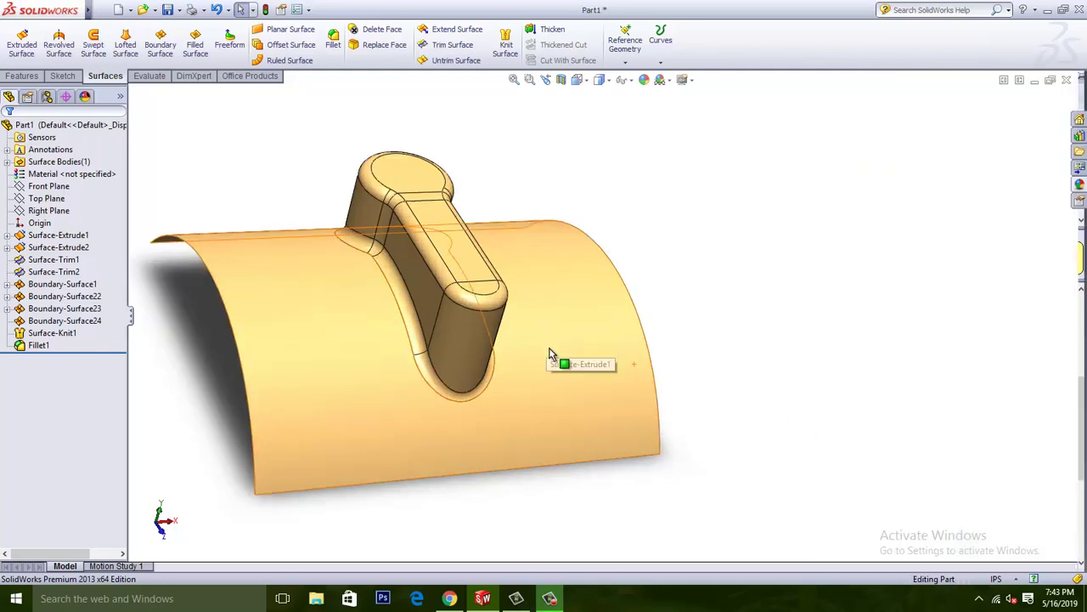
{"action": "scroll", "coordinate": [546, 371], "scroll_direction": "up", "scroll_amount": 2}
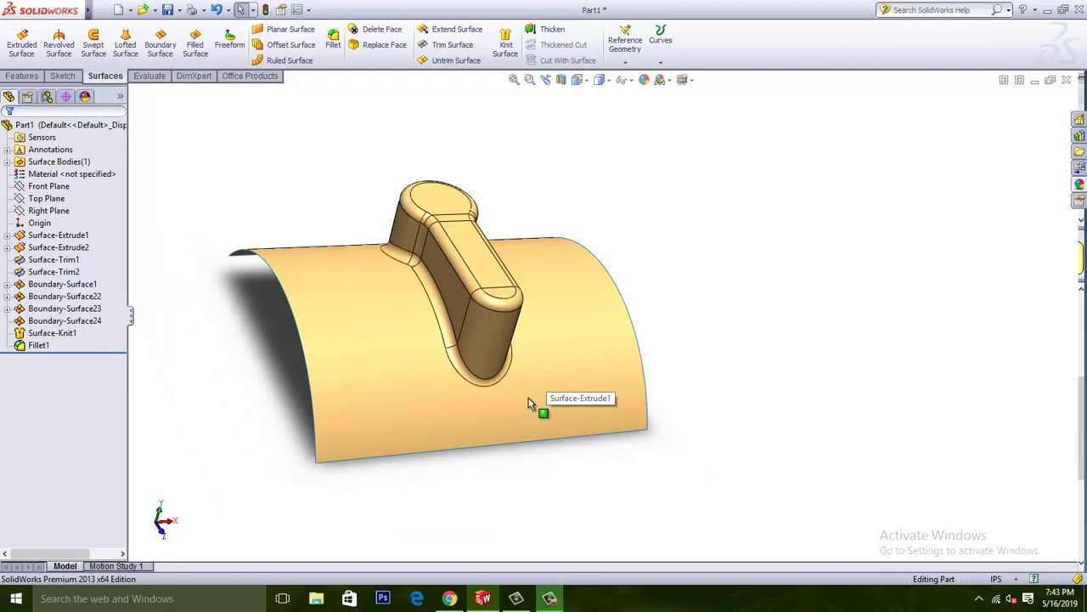
{"action": "scroll", "coordinate": [527, 400], "scroll_direction": "up", "scroll_amount": 2}
{"action": "scroll", "coordinate": [476, 425], "scroll_direction": "down", "scroll_amount": 2}
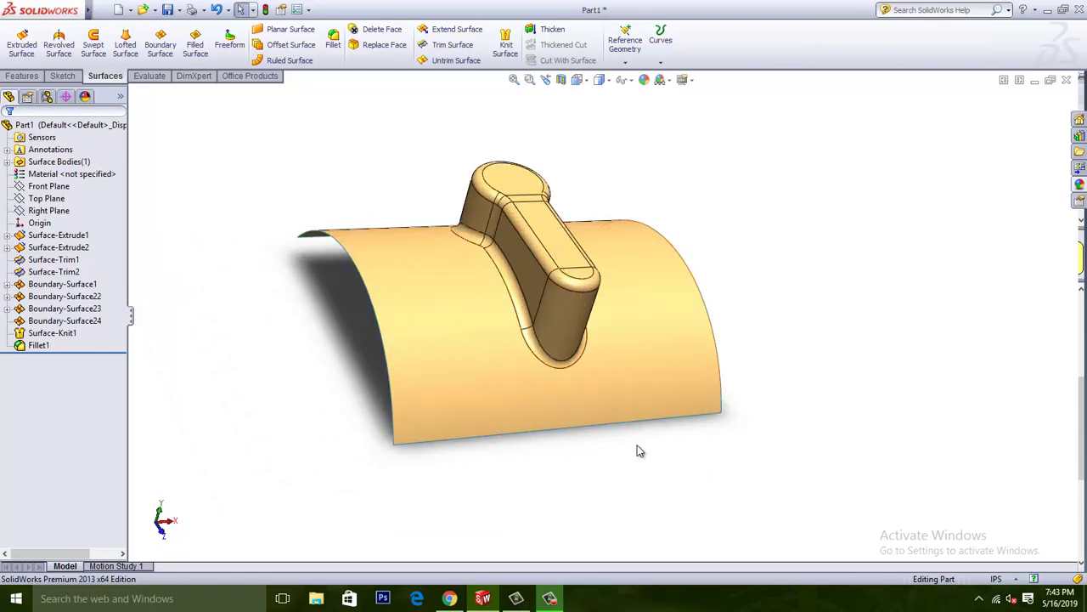
{"action": "scroll", "coordinate": [828, 438], "scroll_direction": "down", "scroll_amount": 1}
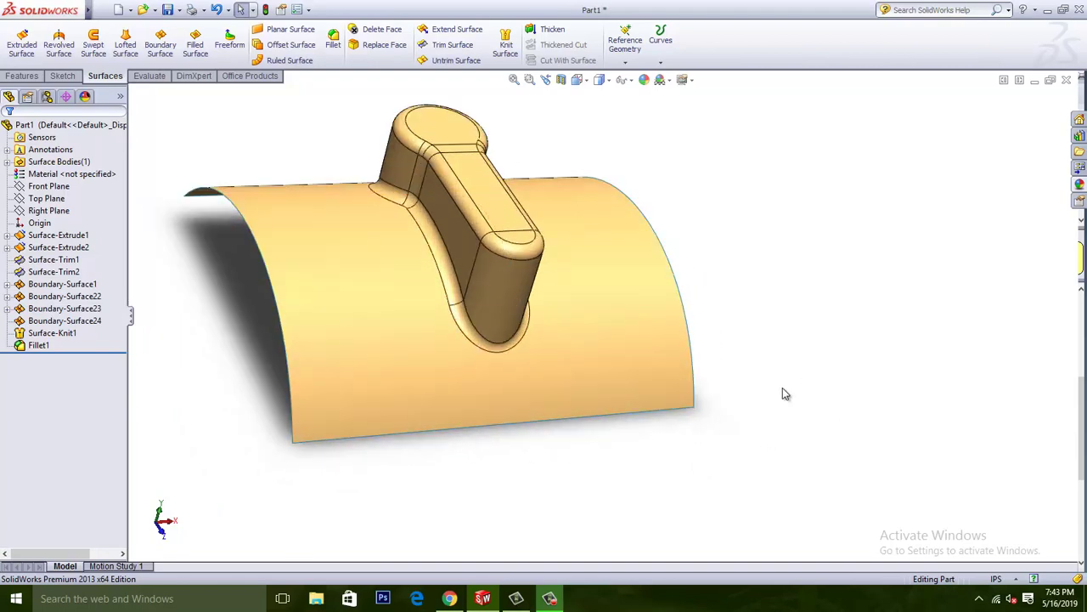
{"action": "scroll", "coordinate": [781, 404], "scroll_direction": "up", "scroll_amount": 2}
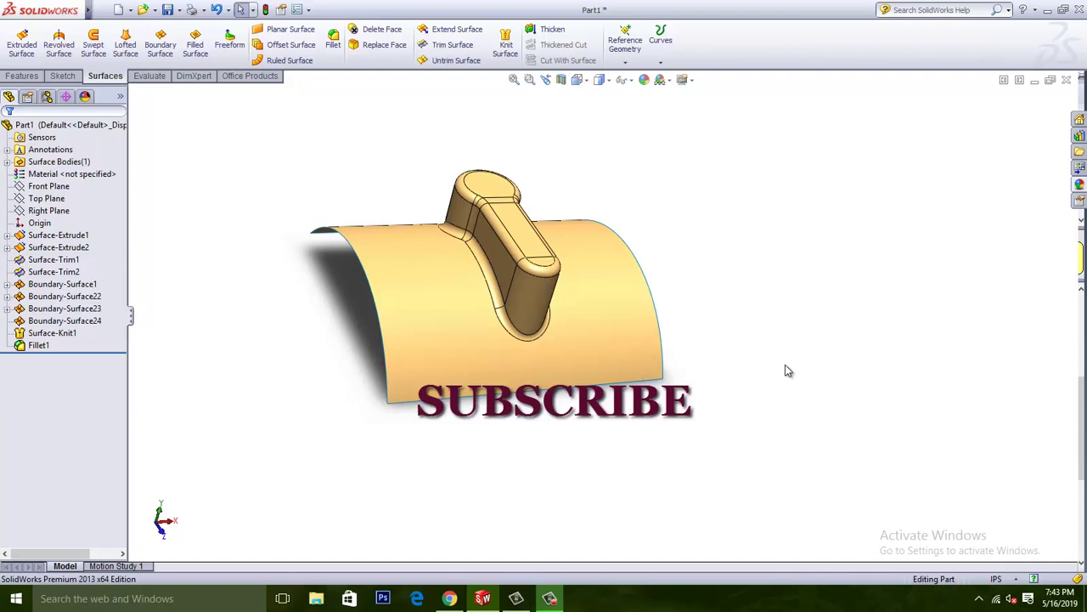
{"action": "middle_click_drag", "start_coordinate": [753, 344], "coordinate": [686, 300]}
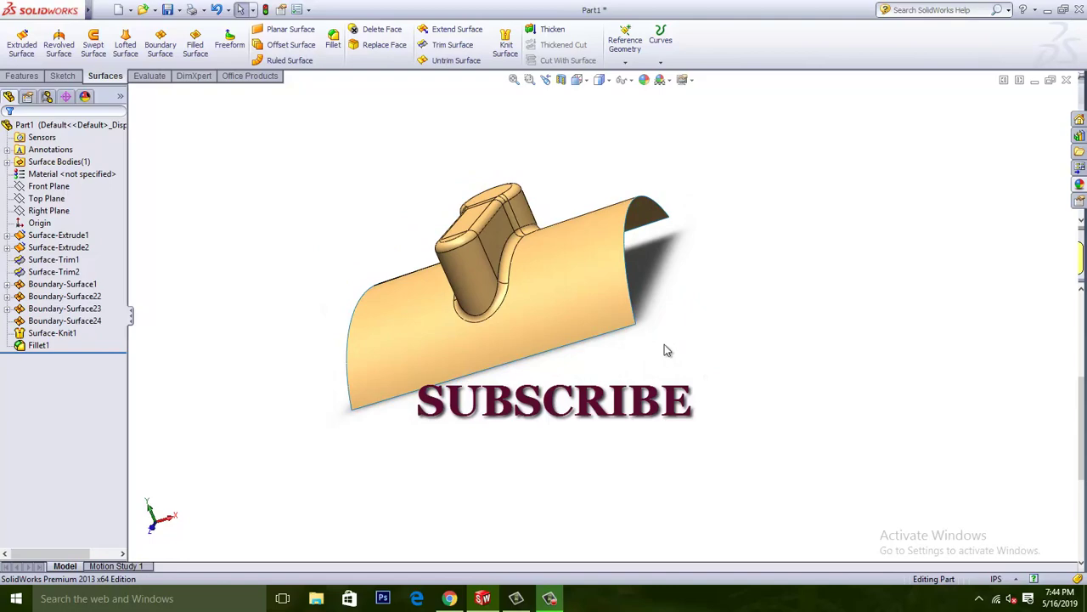